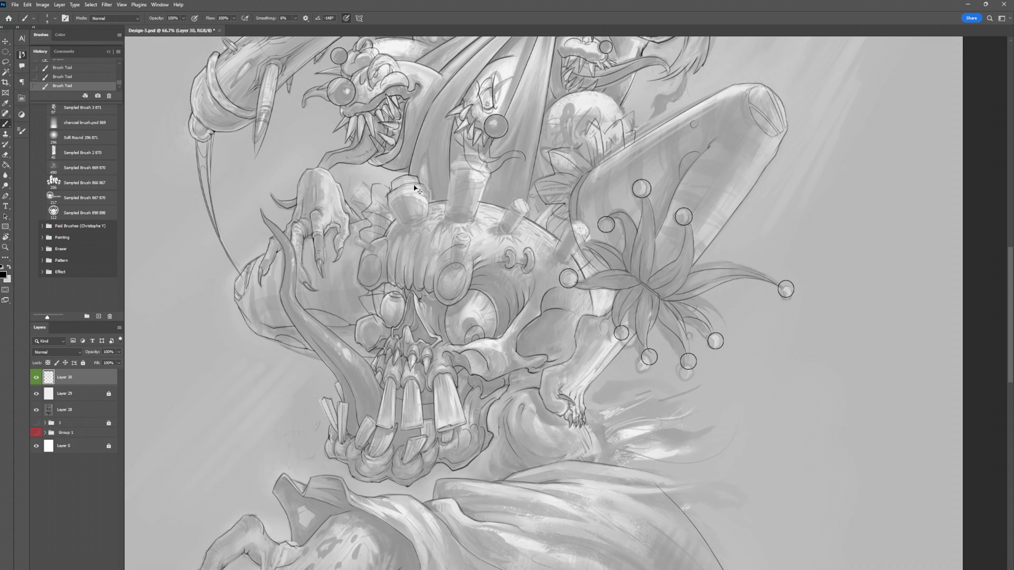
Add faint grey highlight strokes around the bottles on the skull's crown, rotating the view.
{"action": "left_click_drag", "start_coordinate": [388, 204], "coordinate": [400, 225]}
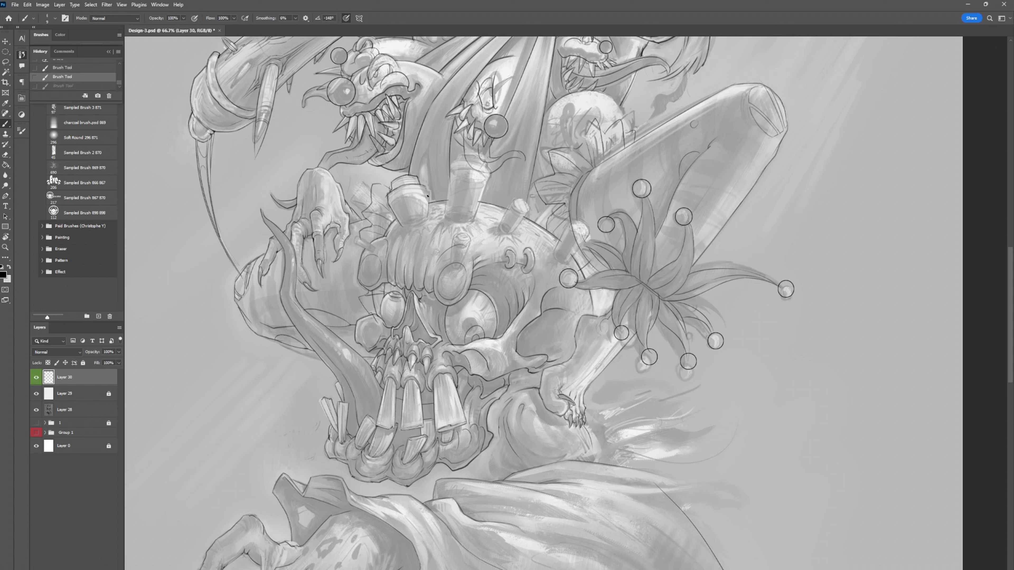
{"action": "left_click_drag", "start_coordinate": [428, 195], "coordinate": [428, 222]}
{"action": "mouse_move", "coordinate": [426, 185]}
{"action": "left_mouse_down"}
{"action": "mouse_move", "coordinate": [431, 196]}
{"action": "mouse_move", "coordinate": [407, 195]}
{"action": "mouse_move", "coordinate": [416, 414]}
{"action": "left_mouse_up"}
{"action": "key", "text": "r"}
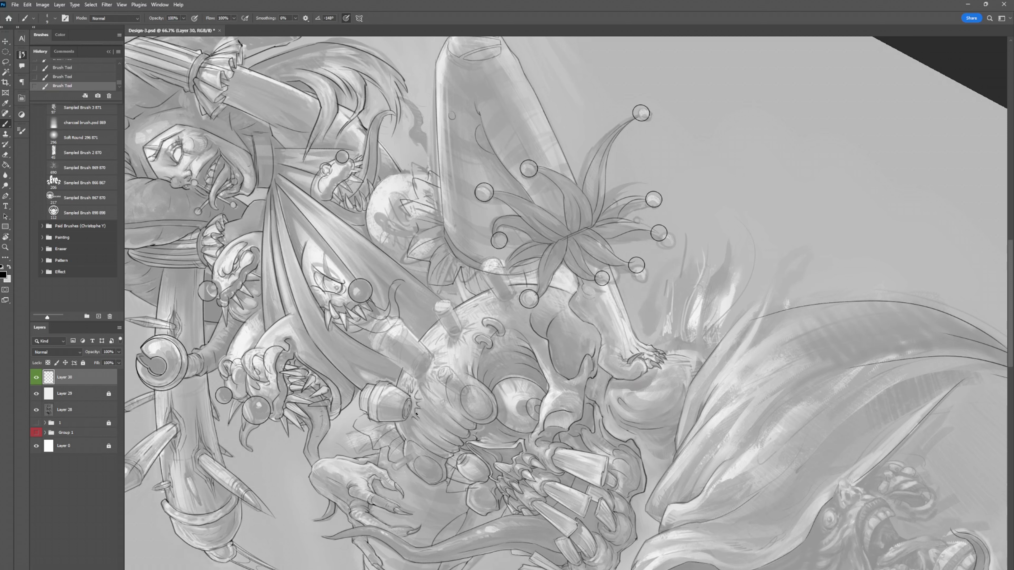
{"action": "key", "text": "e"}
{"action": "key", "text": "b"}
Erase stray marks and redraw the small cylinder's top with a dark left outline.
{"action": "mouse_move", "coordinate": [536, 195]}
{"action": "left_mouse_down"}
{"action": "mouse_move", "coordinate": [548, 201]}
{"action": "mouse_move", "coordinate": [542, 208]}
{"action": "left_mouse_up"}
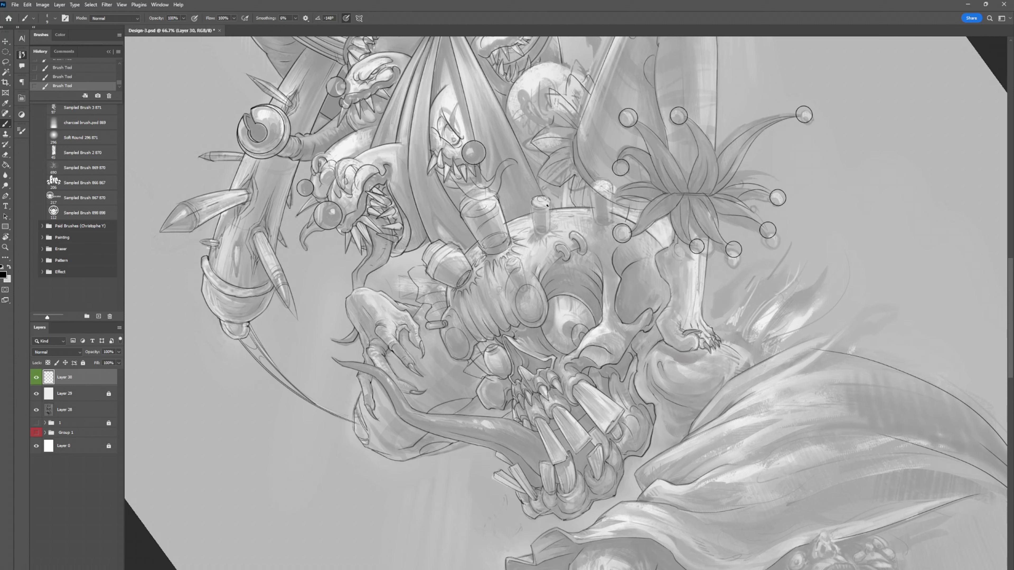
{"action": "key", "text": "ctrl+z"}
{"action": "key", "text": "ctrl+z"}
{"action": "key", "text": "e"}
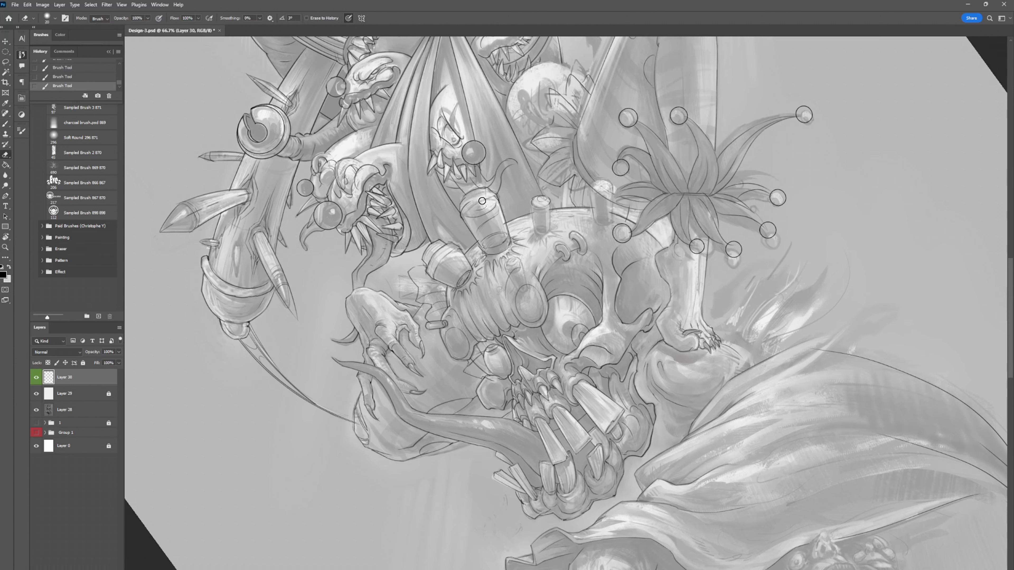
{"action": "left_click_drag", "start_coordinate": [483, 190], "coordinate": [549, 235]}
{"action": "key", "text": "b"}
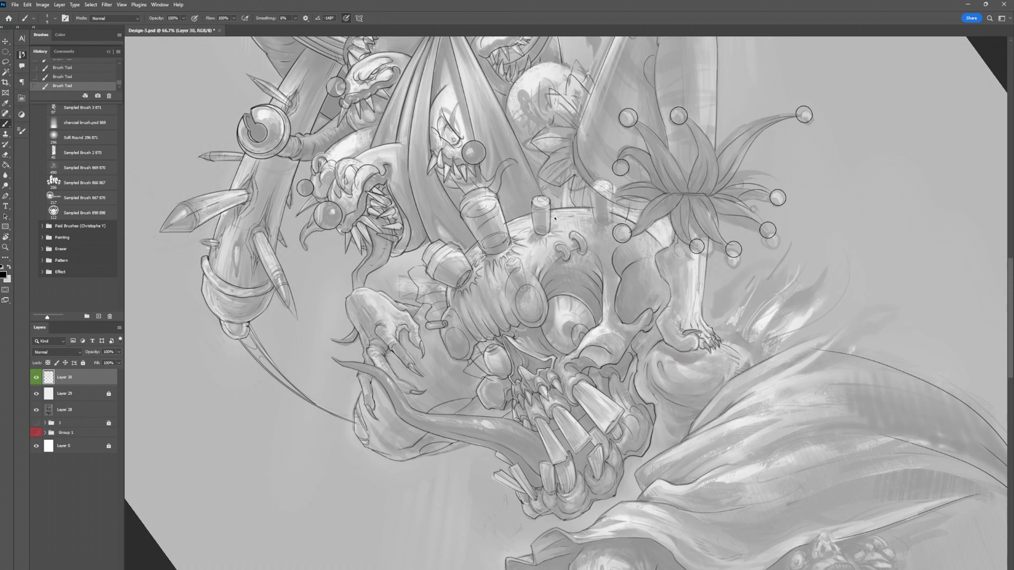
{"action": "key", "text": "e"}
{"action": "key", "text": "b"}
{"action": "left_click_drag", "start_coordinate": [599, 182], "coordinate": [593, 222]}
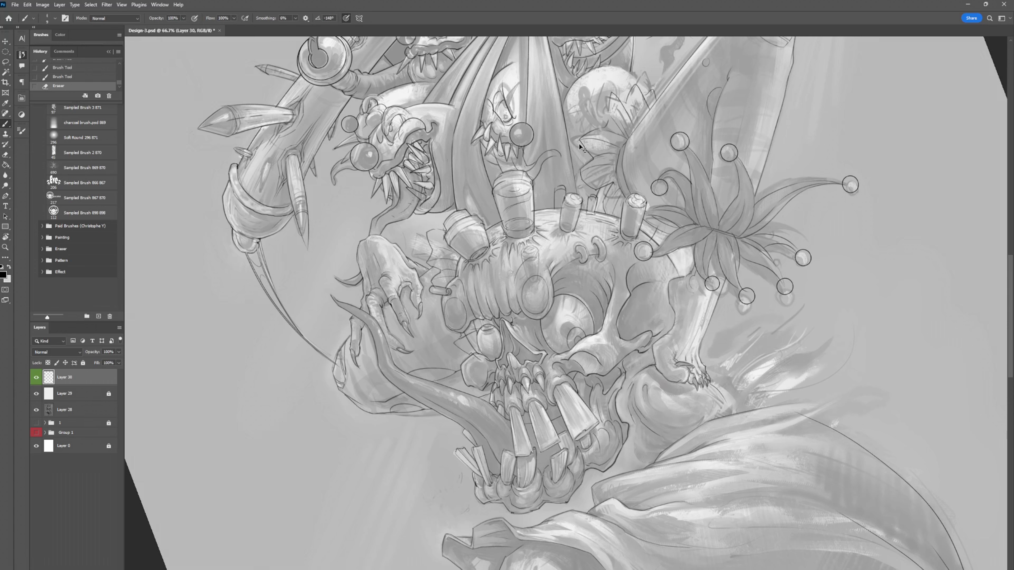
Add another stroke on the skull, rotate the canvas about −18 degrees, and save.
{"action": "key", "text": "ctrl+s"}
{"action": "left_click_drag", "start_coordinate": [626, 115], "coordinate": [631, 138]}
{"action": "left_click_drag", "start_coordinate": [517, 164], "coordinate": [584, 138]}
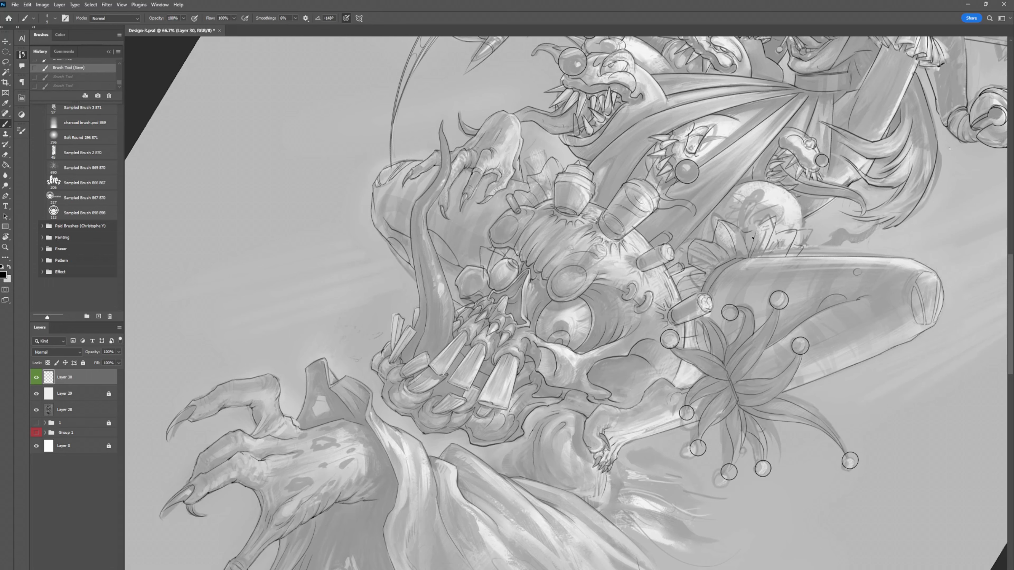
{"action": "key", "text": "e"}
{"action": "mouse_move", "coordinate": [754, 239]}
{"action": "left_mouse_down"}
{"action": "mouse_move", "coordinate": [780, 205]}
{"action": "mouse_move", "coordinate": [754, 170]}
{"action": "left_mouse_up"}
{"action": "key", "text": "ctrl+s"}
Draw curved strokes to the right of the skull.
{"action": "key", "text": "r"}
{"action": "key", "text": "b"}
{"action": "mouse_move", "coordinate": [737, 415]}
{"action": "left_mouse_down"}
{"action": "mouse_move", "coordinate": [711, 383]}
{"action": "mouse_move", "coordinate": [780, 362]}
{"action": "mouse_move", "coordinate": [846, 306]}
{"action": "left_mouse_up"}
{"action": "mouse_move", "coordinate": [718, 378]}
{"action": "left_mouse_down"}
{"action": "mouse_move", "coordinate": [746, 349]}
{"action": "mouse_move", "coordinate": [734, 434]}
{"action": "left_mouse_up"}
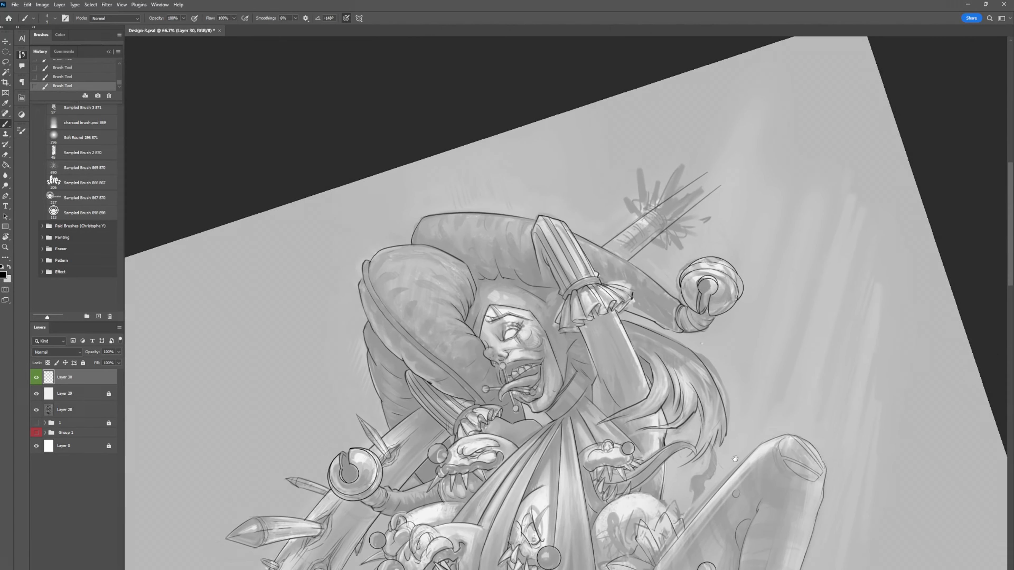
Zoom to 100% and ink the screaming creature's lip edges with a smaller brush.
{"action": "scroll", "coordinate": [735, 434], "scroll_direction": "down", "scroll_amount": 3}
{"action": "scroll", "coordinate": [735, 435], "scroll_direction": "down", "scroll_amount": 10}
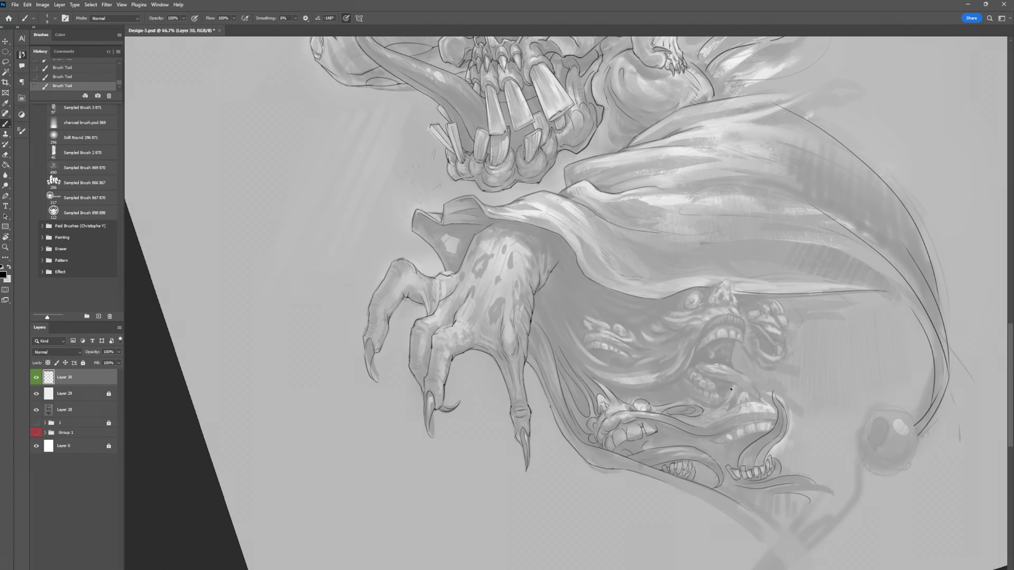
{"action": "key", "text": "ctrl+1"}
{"action": "mouse_move", "coordinate": [686, 329]}
{"action": "left_mouse_down"}
{"action": "mouse_move", "coordinate": [679, 347]}
{"action": "mouse_move", "coordinate": [746, 336]}
{"action": "mouse_move", "coordinate": [730, 340]}
{"action": "mouse_move", "coordinate": [723, 329]}
{"action": "mouse_move", "coordinate": [734, 349]}
{"action": "mouse_move", "coordinate": [690, 347]}
{"action": "mouse_move", "coordinate": [674, 371]}
{"action": "left_mouse_up"}
{"action": "key", "text": "bracketleft"}
{"action": "left_click_drag", "start_coordinate": [679, 331], "coordinate": [640, 409]}
{"action": "mouse_move", "coordinate": [728, 314]}
{"action": "left_mouse_down"}
{"action": "mouse_move", "coordinate": [740, 327]}
{"action": "mouse_move", "coordinate": [725, 384]}
{"action": "mouse_move", "coordinate": [729, 349]}
{"action": "mouse_move", "coordinate": [713, 379]}
{"action": "mouse_move", "coordinate": [670, 385]}
{"action": "left_mouse_up"}
Draw the tongue inside the mouth and the lower jaw contour, then save.
{"action": "key", "text": "e"}
{"action": "key", "text": "b"}
{"action": "left_click_drag", "start_coordinate": [677, 400], "coordinate": [723, 412]}
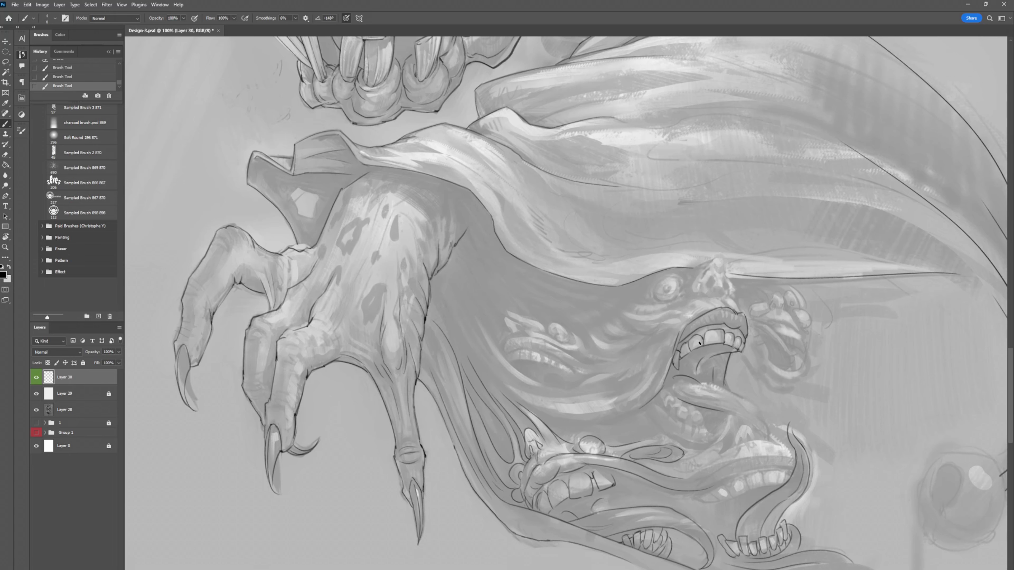
{"action": "left_click_drag", "start_coordinate": [577, 421], "coordinate": [640, 409]}
{"action": "key", "text": "ctrl+s"}
Outline the creature's tongue and ink the small teeth and inner mouth edge.
{"action": "mouse_move", "coordinate": [769, 290]}
{"action": "left_mouse_down"}
{"action": "mouse_move", "coordinate": [601, 395]}
{"action": "mouse_move", "coordinate": [630, 442]}
{"action": "left_mouse_up"}
{"action": "left_click_drag", "start_coordinate": [605, 377], "coordinate": [639, 451]}
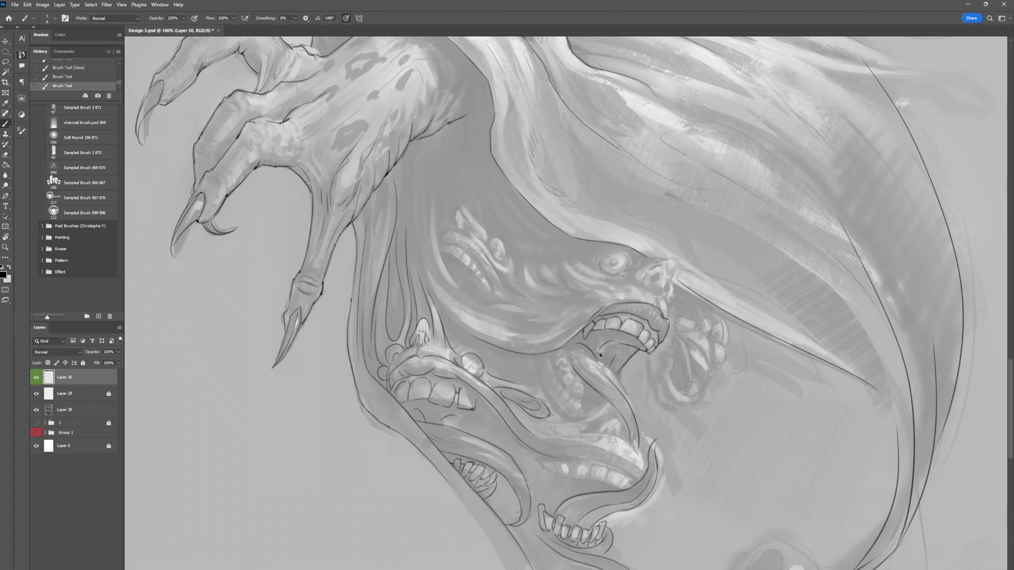
{"action": "mouse_move", "coordinate": [597, 360]}
{"action": "left_mouse_down"}
{"action": "mouse_move", "coordinate": [622, 385]}
{"action": "mouse_move", "coordinate": [637, 429]}
{"action": "left_mouse_up"}
{"action": "mouse_move", "coordinate": [567, 371]}
{"action": "left_mouse_down"}
{"action": "mouse_move", "coordinate": [571, 390]}
{"action": "mouse_move", "coordinate": [564, 369]}
{"action": "mouse_move", "coordinate": [583, 389]}
{"action": "mouse_move", "coordinate": [567, 394]}
{"action": "mouse_move", "coordinate": [590, 398]}
{"action": "mouse_move", "coordinate": [679, 279]}
{"action": "left_mouse_up"}
{"action": "key", "text": "r"}
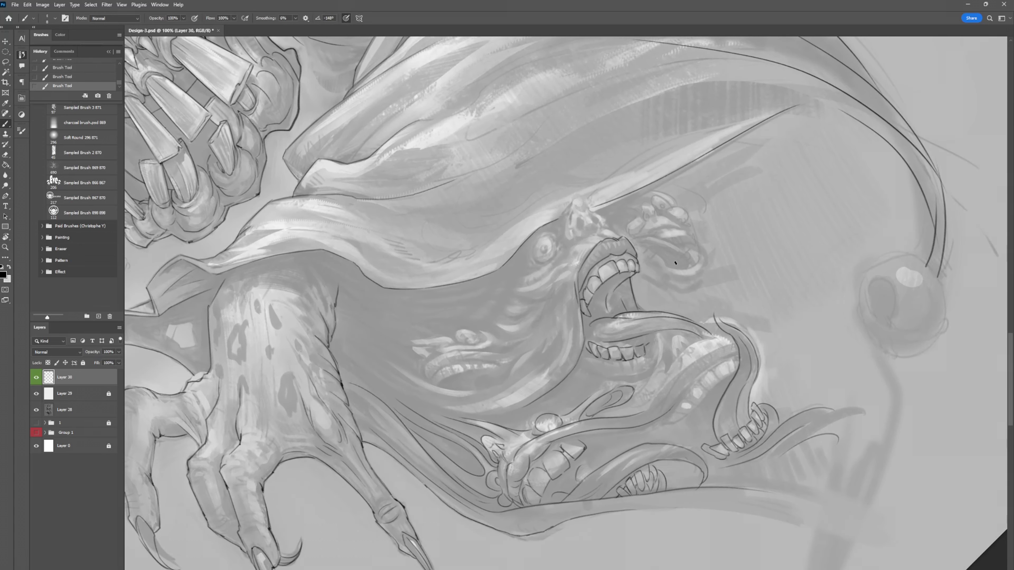
{"action": "key", "text": "ctrl+shift+n"}
{"action": "left_click", "coordinate": [765, 197]}
{"action": "left_click_drag", "start_coordinate": [643, 335], "coordinate": [651, 344]}
{"action": "mouse_move", "coordinate": [632, 311]}
{"action": "left_mouse_down"}
{"action": "mouse_move", "coordinate": [648, 309]}
{"action": "mouse_move", "coordinate": [650, 372]}
{"action": "mouse_move", "coordinate": [585, 368]}
{"action": "mouse_move", "coordinate": [583, 381]}
{"action": "left_mouse_up"}
{"action": "left_click_drag", "start_coordinate": [642, 371], "coordinate": [600, 378]}
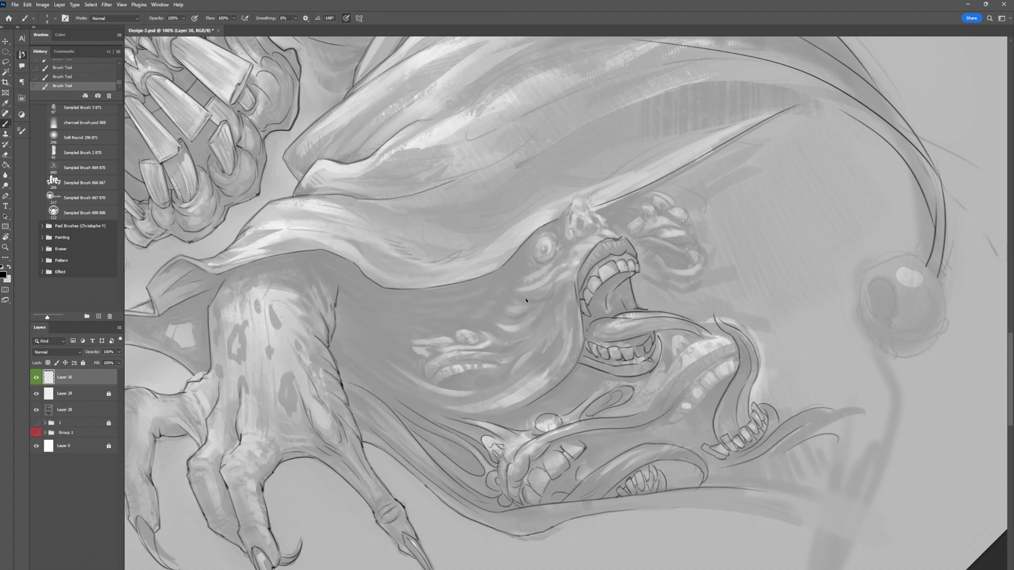
Ink lines under the eye, a pupil, the nose outline and cheek marks, then save.
{"action": "mouse_move", "coordinate": [527, 300]}
{"action": "left_mouse_down"}
{"action": "mouse_move", "coordinate": [550, 266]}
{"action": "mouse_move", "coordinate": [547, 235]}
{"action": "left_mouse_up"}
{"action": "left_click", "coordinate": [545, 249]}
{"action": "mouse_move", "coordinate": [575, 196]}
{"action": "left_mouse_down"}
{"action": "mouse_move", "coordinate": [567, 242]}
{"action": "mouse_move", "coordinate": [583, 216]}
{"action": "left_mouse_up"}
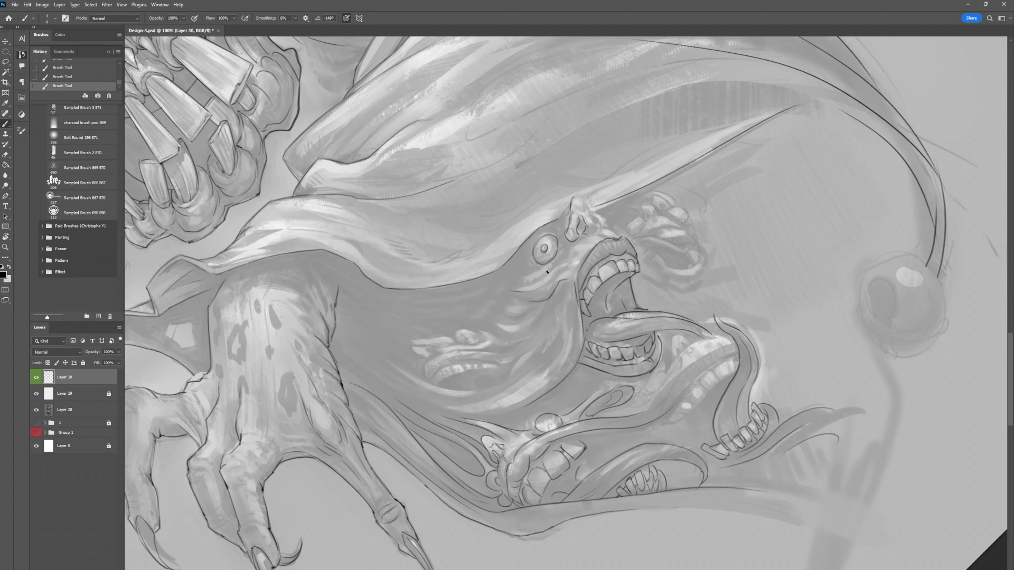
{"action": "mouse_move", "coordinate": [548, 272]}
{"action": "left_mouse_down"}
{"action": "mouse_move", "coordinate": [570, 257]}
{"action": "mouse_move", "coordinate": [512, 272]}
{"action": "mouse_move", "coordinate": [529, 270]}
{"action": "left_mouse_up"}
{"action": "left_click_drag", "start_coordinate": [537, 235], "coordinate": [560, 239]}
{"action": "key", "text": "ctrl+z"}
{"action": "key", "text": "ctrl+shift+z"}
{"action": "key", "text": "ctrl+z"}
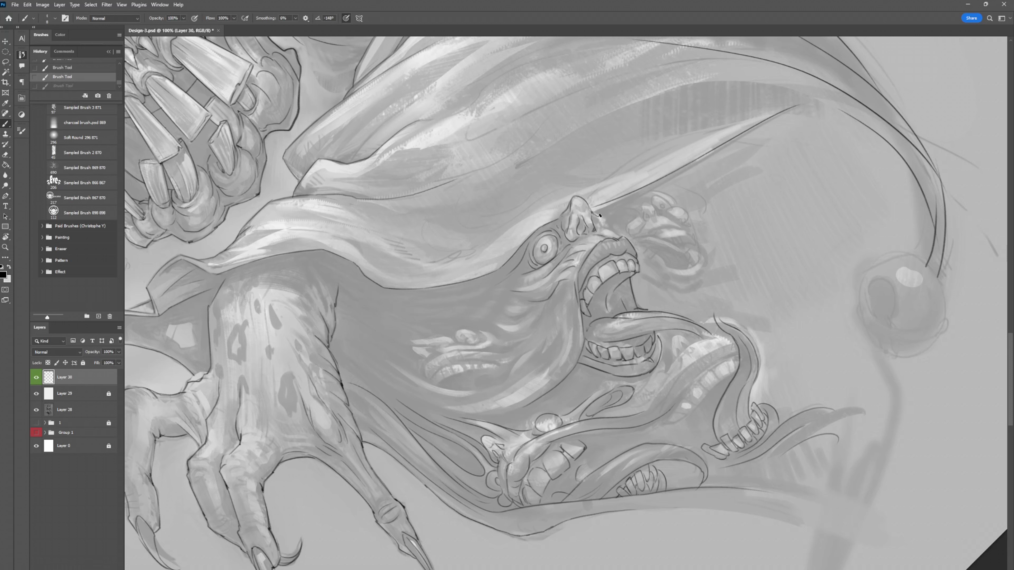
{"action": "key", "text": "ctrl+shift+z"}
{"action": "key", "text": "ctrl+s"}
Rotate the canvas about 15 degrees and sketch head strokes and cheek wrinkles.
{"action": "key", "text": "r"}
{"action": "left_click_drag", "start_coordinate": [613, 233], "coordinate": [698, 327]}
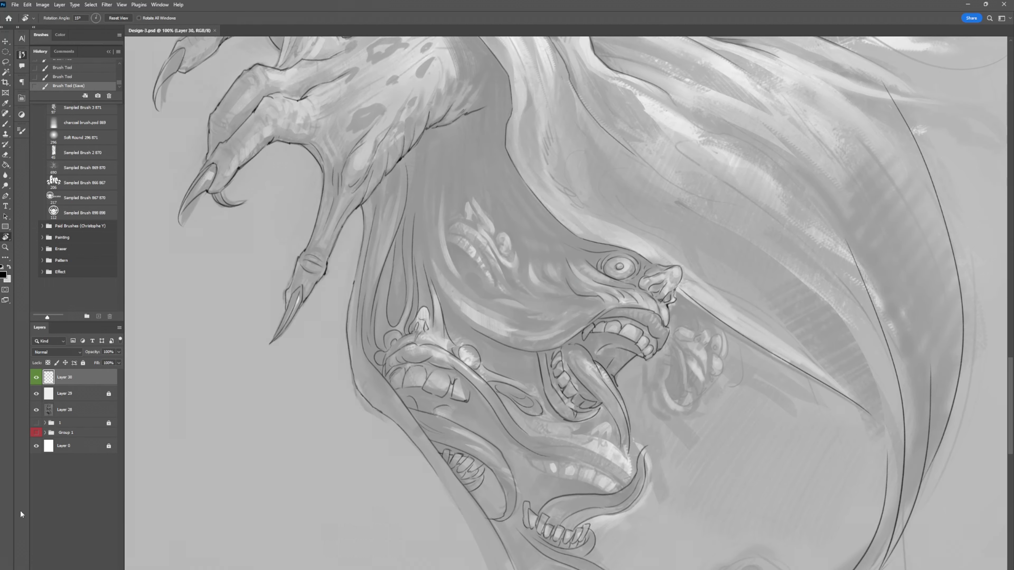
{"action": "key", "text": "b"}
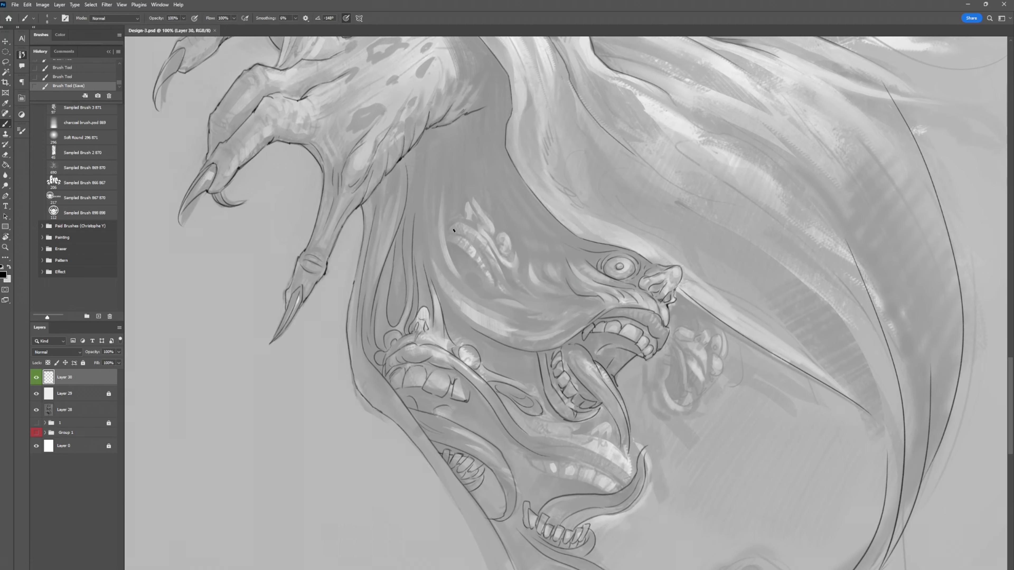
{"action": "mouse_move", "coordinate": [449, 227]}
{"action": "left_mouse_down"}
{"action": "mouse_move", "coordinate": [486, 239]}
{"action": "mouse_move", "coordinate": [510, 284]}
{"action": "mouse_move", "coordinate": [490, 240]}
{"action": "mouse_move", "coordinate": [440, 373]}
{"action": "left_mouse_up"}
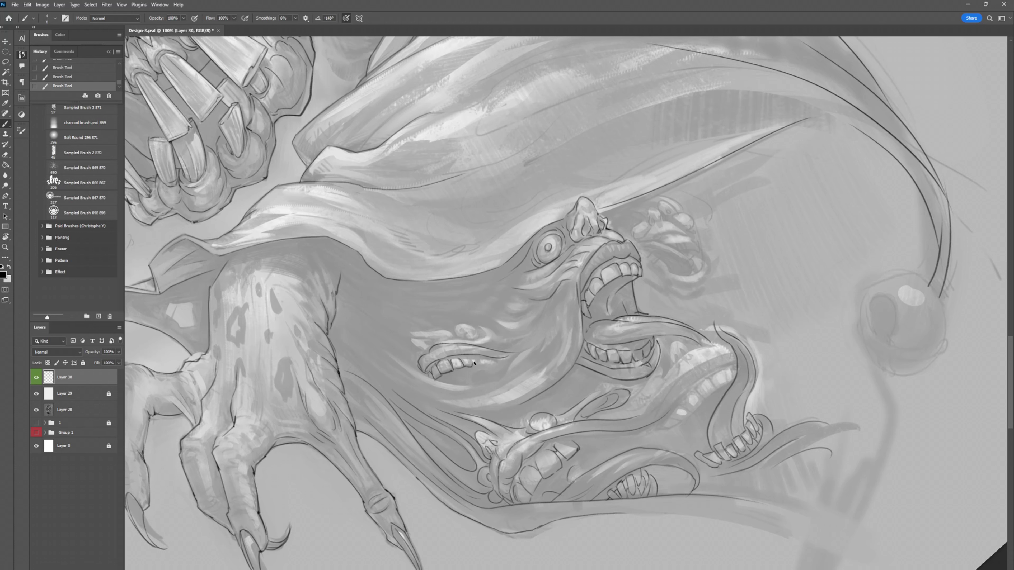
{"action": "left_click_drag", "start_coordinate": [474, 363], "coordinate": [499, 358]}
{"action": "mouse_move", "coordinate": [499, 320]}
{"action": "left_mouse_down"}
{"action": "mouse_move", "coordinate": [537, 328]}
{"action": "mouse_move", "coordinate": [536, 318]}
{"action": "left_mouse_up"}
{"action": "left_click_drag", "start_coordinate": [504, 298], "coordinate": [533, 302]}
Draw a small eye on the cheek with wrinkles to its right.
{"action": "key", "text": "ctrl+z"}
{"action": "key", "text": "ctrl+shift+z"}
{"action": "key", "text": "ctrl+z"}
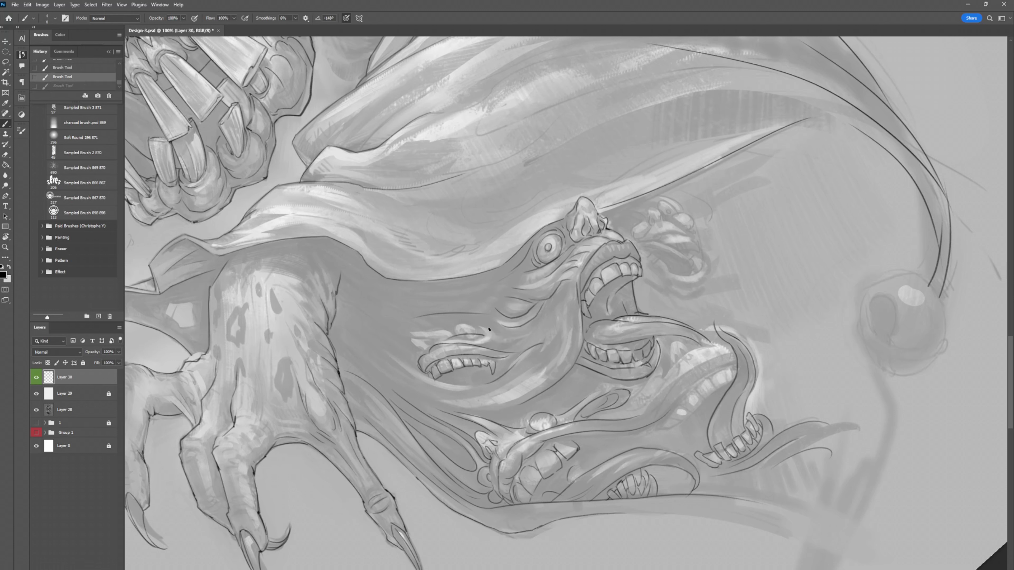
{"action": "left_click_drag", "start_coordinate": [484, 327], "coordinate": [415, 348]}
{"action": "key", "text": "ctrl+z"}
{"action": "key", "text": "ctrl+shift+z"}
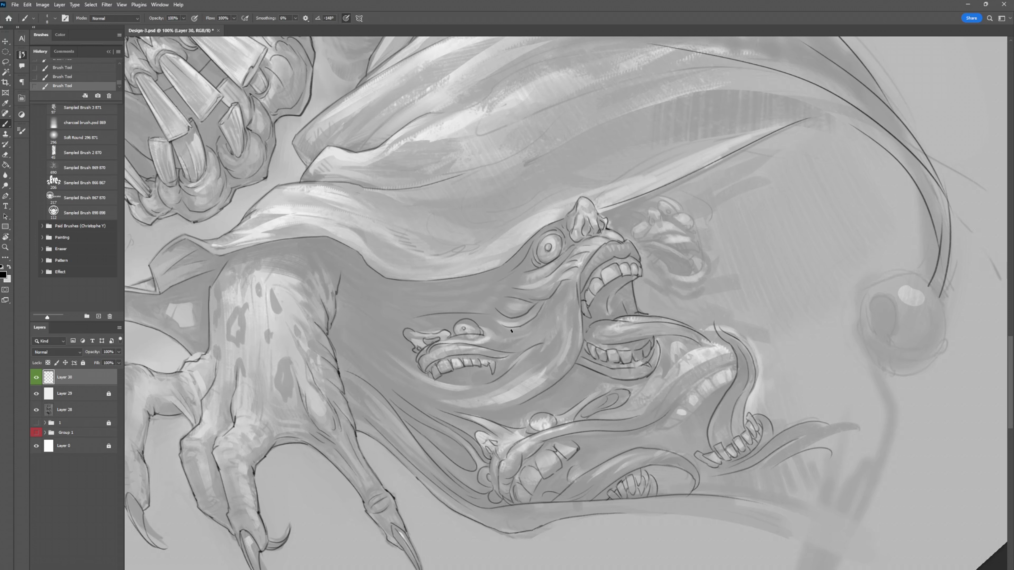
{"action": "mouse_move", "coordinate": [498, 329]}
{"action": "left_mouse_down"}
{"action": "mouse_move", "coordinate": [492, 348]}
{"action": "mouse_move", "coordinate": [536, 359]}
{"action": "left_mouse_up"}
Rotate the view, compare with and without the last stroke, and mark the claw.
{"action": "key", "text": "r"}
{"action": "mouse_move", "coordinate": [412, 256]}
{"action": "left_mouse_down"}
{"action": "mouse_move", "coordinate": [494, 162]}
{"action": "mouse_move", "coordinate": [460, 262]}
{"action": "left_mouse_up"}
{"action": "key", "text": "ctrl+z"}
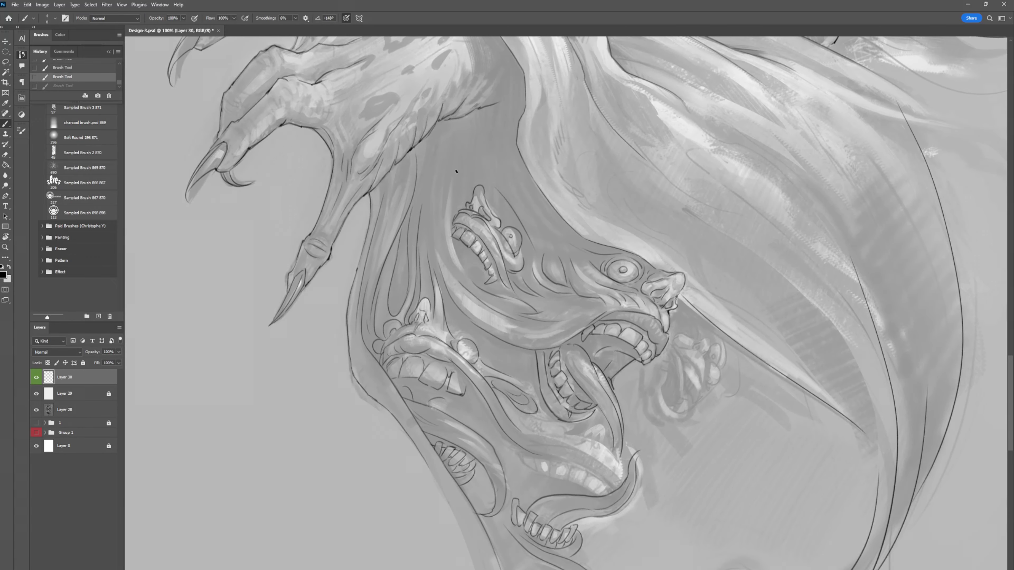
{"action": "key", "text": "ctrl+shift+z"}
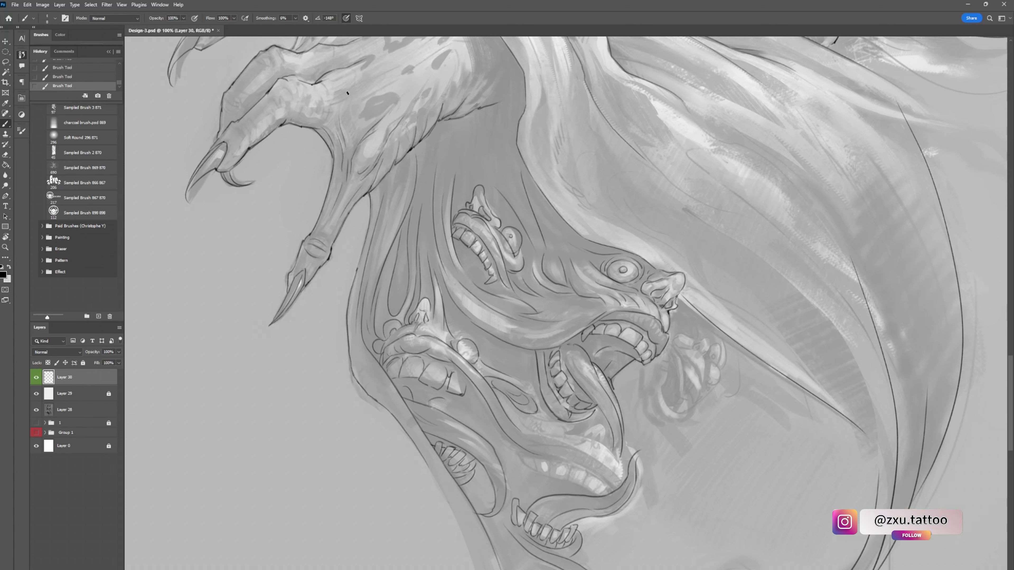
{"action": "key", "text": "ctrl+z"}
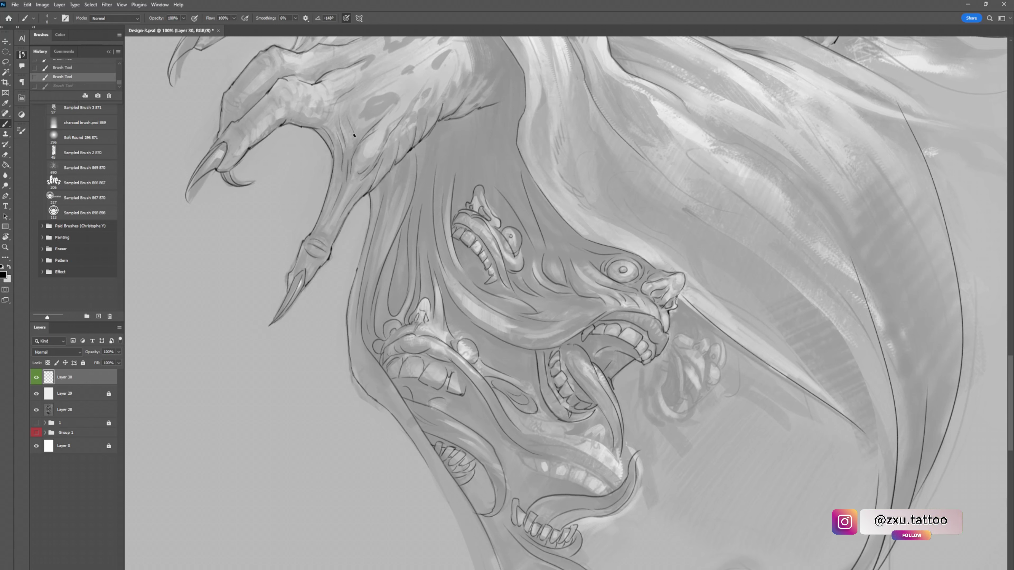
{"action": "key", "text": "ctrl+shift+z"}
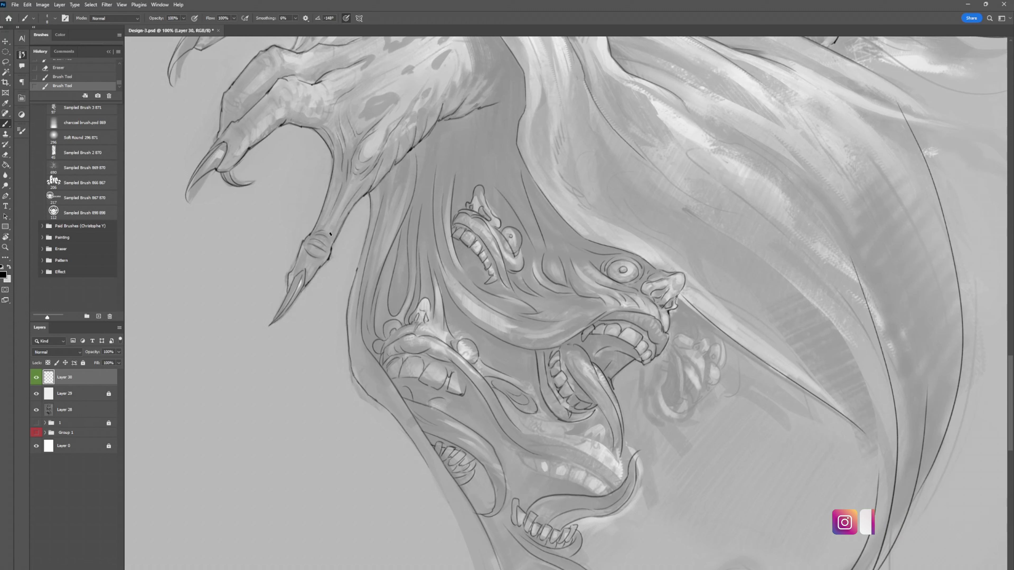
{"action": "left_click_drag", "start_coordinate": [330, 234], "coordinate": [323, 229]}
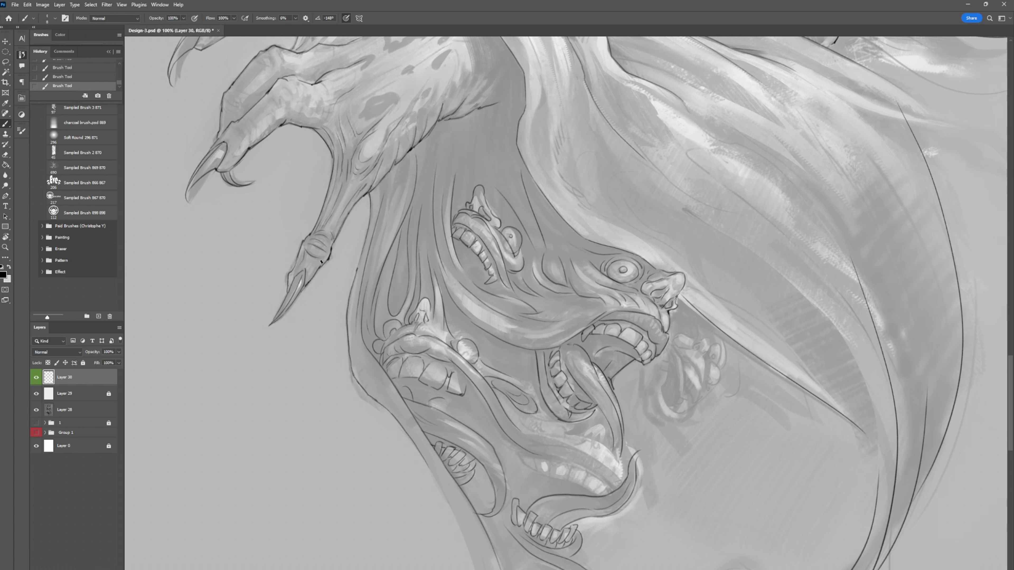
Draw and retry dark curved strokes beside the jaw.
{"action": "mouse_move", "coordinate": [673, 352]}
{"action": "left_mouse_down"}
{"action": "mouse_move", "coordinate": [675, 407]}
{"action": "mouse_move", "coordinate": [664, 386]}
{"action": "mouse_move", "coordinate": [699, 397]}
{"action": "left_mouse_up"}
{"action": "key", "text": "ctrl+z"}
{"action": "key", "text": "ctrl+z"}
{"action": "mouse_move", "coordinate": [696, 395]}
{"action": "left_mouse_down"}
{"action": "mouse_move", "coordinate": [694, 368]}
{"action": "mouse_move", "coordinate": [703, 368]}
{"action": "mouse_move", "coordinate": [704, 390]}
{"action": "mouse_move", "coordinate": [624, 228]}
{"action": "mouse_move", "coordinate": [655, 214]}
{"action": "left_mouse_up"}
{"action": "key", "text": "ctrl+z"}
{"action": "key", "text": "r"}
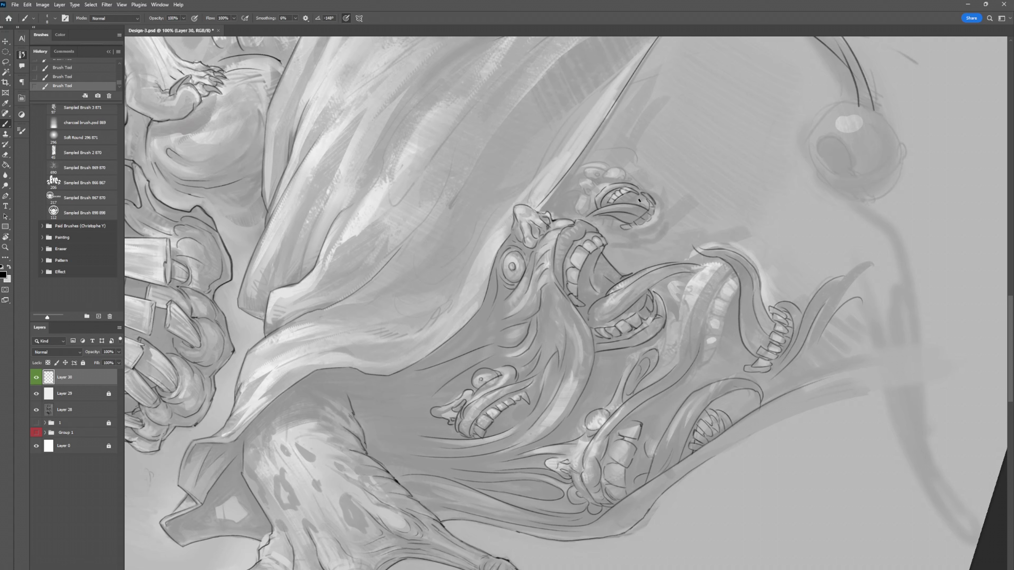
Outline the upper creature's lower jaw and small head, then save.
{"action": "left_click_drag", "start_coordinate": [654, 195], "coordinate": [622, 231]}
{"action": "mouse_move", "coordinate": [585, 198]}
{"action": "left_mouse_down"}
{"action": "mouse_move", "coordinate": [575, 211]}
{"action": "mouse_move", "coordinate": [590, 178]}
{"action": "mouse_move", "coordinate": [606, 165]}
{"action": "mouse_move", "coordinate": [615, 177]}
{"action": "left_mouse_up"}
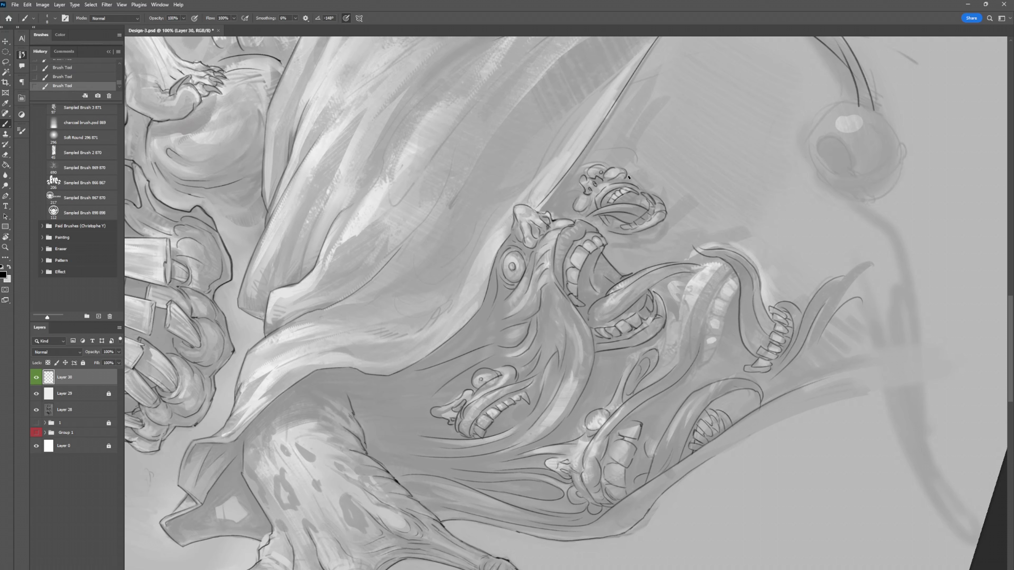
{"action": "left_click_drag", "start_coordinate": [611, 247], "coordinate": [662, 232]}
{"action": "key", "text": "ctrl+s"}
Ink the tongue edges and short strokes below its teeth, then save.
{"action": "left_click", "coordinate": [518, 370]}
{"action": "left_click_drag", "start_coordinate": [723, 274], "coordinate": [705, 332]}
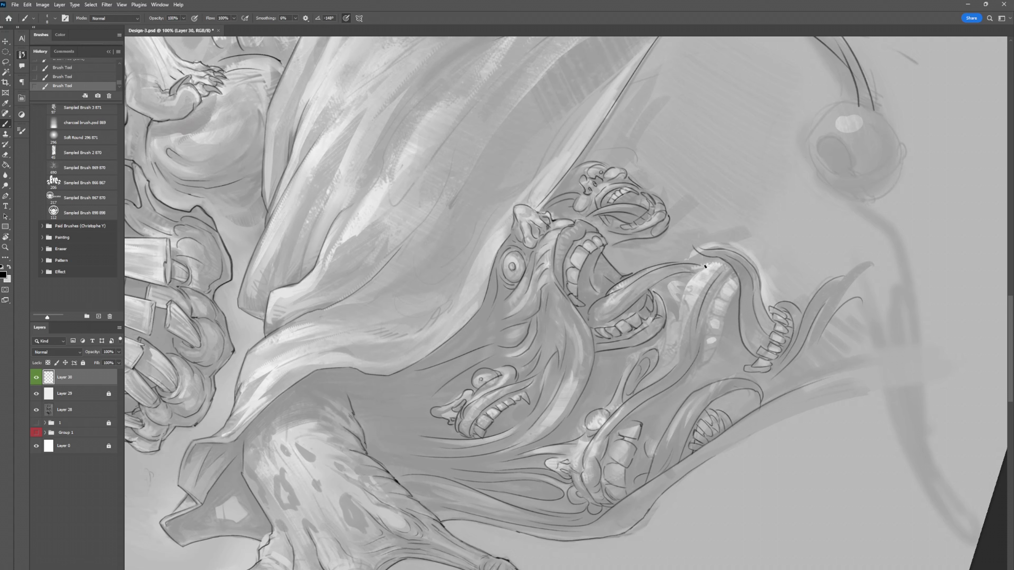
{"action": "left_click_drag", "start_coordinate": [703, 268], "coordinate": [684, 346]}
{"action": "mouse_move", "coordinate": [719, 273]}
{"action": "left_mouse_down"}
{"action": "mouse_move", "coordinate": [699, 318]}
{"action": "mouse_move", "coordinate": [730, 307]}
{"action": "mouse_move", "coordinate": [735, 280]}
{"action": "left_mouse_up"}
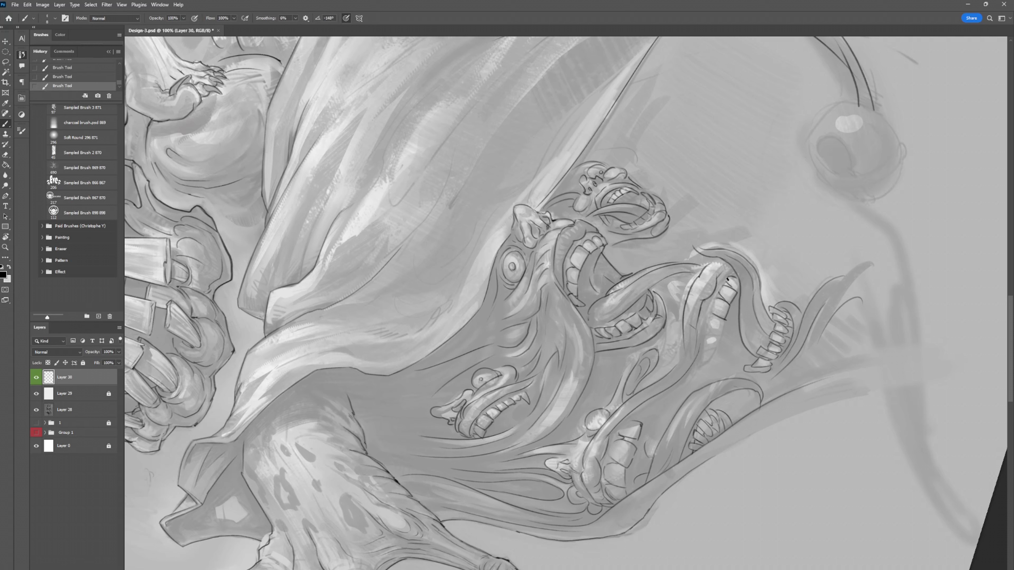
{"action": "left_click_drag", "start_coordinate": [707, 319], "coordinate": [726, 322]}
{"action": "mouse_move", "coordinate": [706, 330]}
{"action": "left_mouse_down"}
{"action": "mouse_move", "coordinate": [721, 335]}
{"action": "mouse_move", "coordinate": [701, 363]}
{"action": "left_mouse_up"}
{"action": "key", "text": "ctrl+s"}
Draw small teeth below the mouth with a curved line beneath.
{"action": "mouse_move", "coordinate": [716, 374]}
{"action": "left_mouse_down"}
{"action": "mouse_move", "coordinate": [742, 370]}
{"action": "mouse_move", "coordinate": [715, 379]}
{"action": "left_mouse_up"}
{"action": "left_click_drag", "start_coordinate": [656, 401], "coordinate": [654, 409]}
{"action": "left_click_drag", "start_coordinate": [642, 412], "coordinate": [653, 414]}
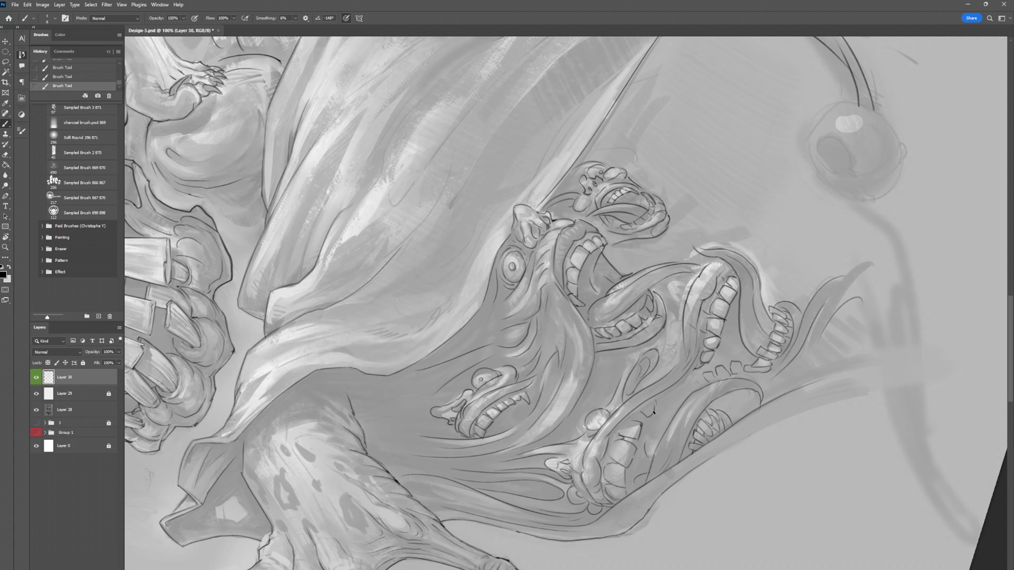
Rotate the view upright, ink curved lines along both tongues, and save.
{"action": "left_click_drag", "start_coordinate": [587, 407], "coordinate": [561, 439]}
{"action": "left_click_drag", "start_coordinate": [686, 231], "coordinate": [682, 403]}
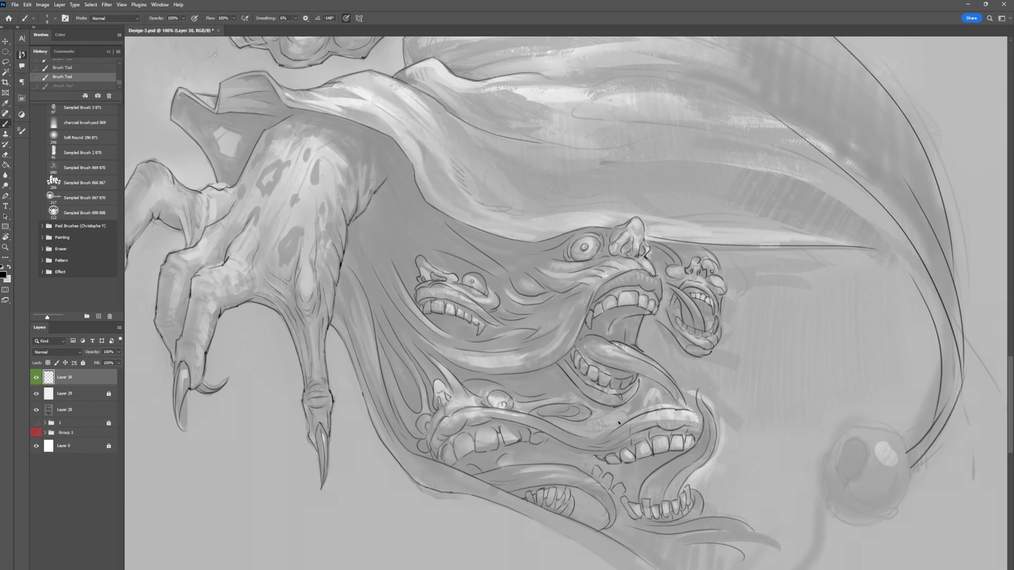
{"action": "mouse_move", "coordinate": [615, 535]}
{"action": "left_mouse_down"}
{"action": "mouse_move", "coordinate": [671, 543]}
{"action": "mouse_move", "coordinate": [690, 558]}
{"action": "left_mouse_up"}
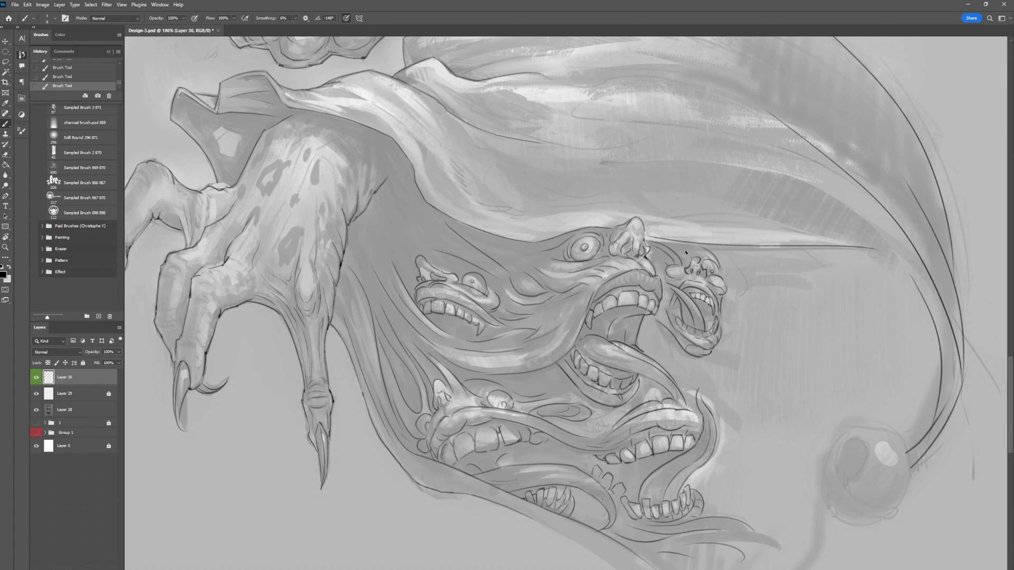
{"action": "left_click_drag", "start_coordinate": [639, 404], "coordinate": [651, 381]}
{"action": "key", "text": "ctrl+s"}
{"action": "key", "text": "ctrl+z"}
{"action": "key", "text": "ctrl+z"}
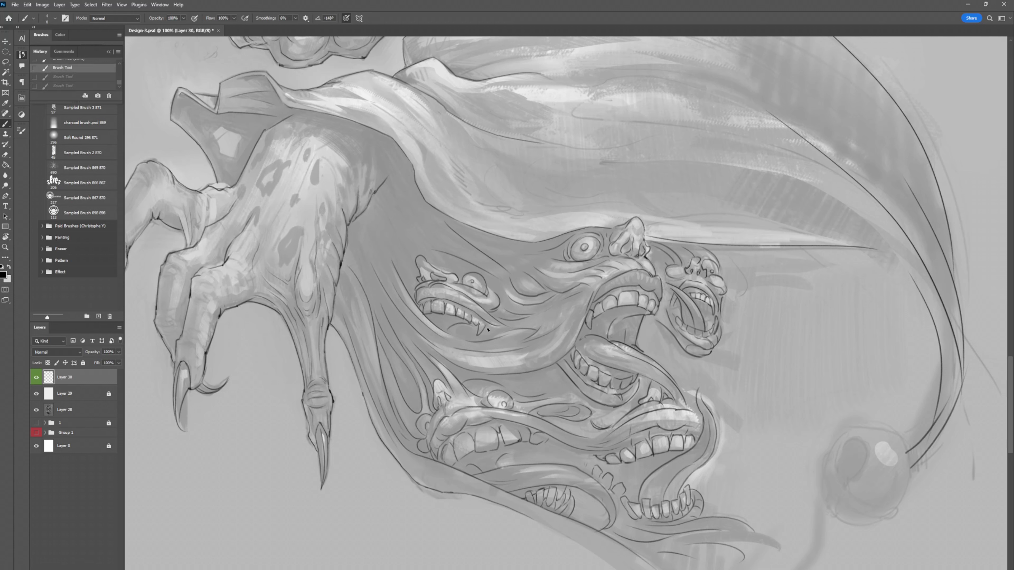
Paint short strokes near the mouth and upper-left face, cleaning up with the eraser.
{"action": "left_click_drag", "start_coordinate": [488, 330], "coordinate": [537, 314]}
{"action": "key", "text": "e"}
{"action": "key", "text": "b"}
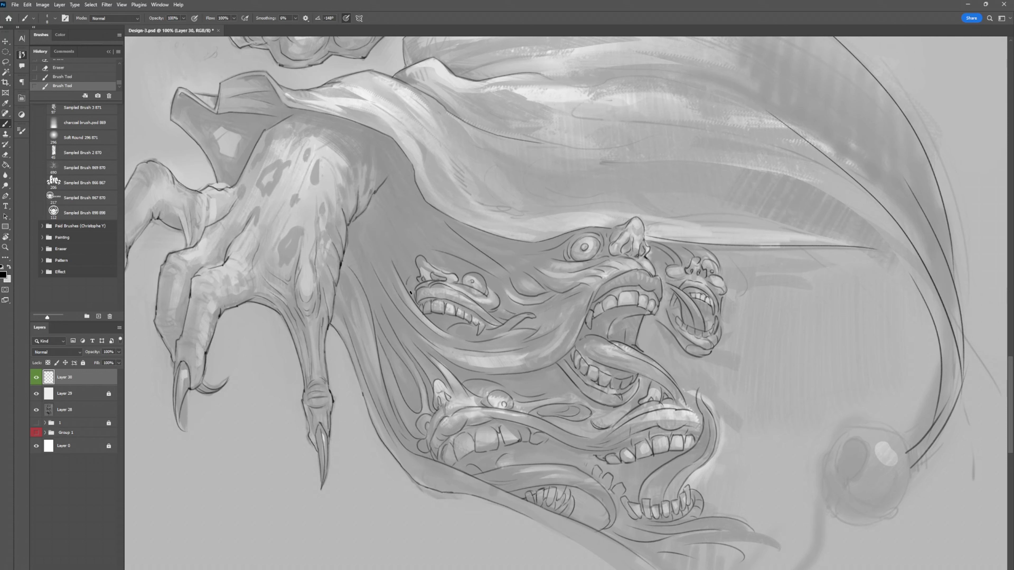
{"action": "left_click_drag", "start_coordinate": [410, 293], "coordinate": [431, 278]}
{"action": "left_click_drag", "start_coordinate": [245, 294], "coordinate": [323, 355]}
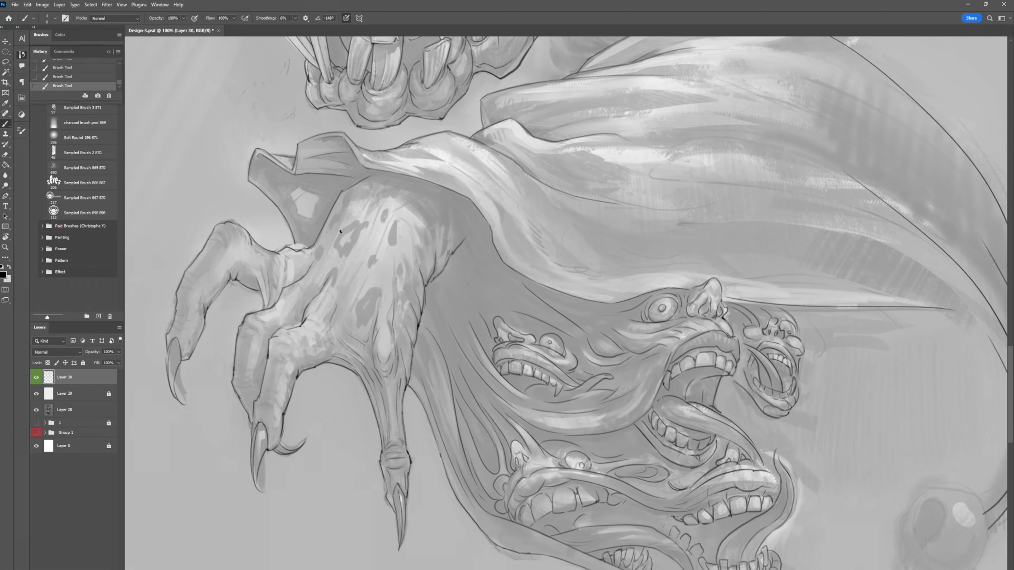
{"action": "key", "text": "ctrl+z"}
{"action": "key", "text": "ctrl+z"}
{"action": "key", "text": "ctrl+z"}
{"action": "key", "text": "ctrl+shift+z"}
{"action": "key", "text": "ctrl+shift+z"}
{"action": "key", "text": "ctrl+shift+z"}
Ink lines along the white cloak gap and a small dark stroke on the claw.
{"action": "left_click_drag", "start_coordinate": [310, 217], "coordinate": [316, 198]}
{"action": "left_click_drag", "start_coordinate": [303, 226], "coordinate": [308, 247]}
{"action": "left_click_drag", "start_coordinate": [238, 258], "coordinate": [248, 278]}
Erase and repaint the claw-tip strokes, then pan up toward the skull.
{"action": "key", "text": "e"}
{"action": "left_click_drag", "start_coordinate": [261, 486], "coordinate": [265, 497]}
{"action": "key", "text": "b"}
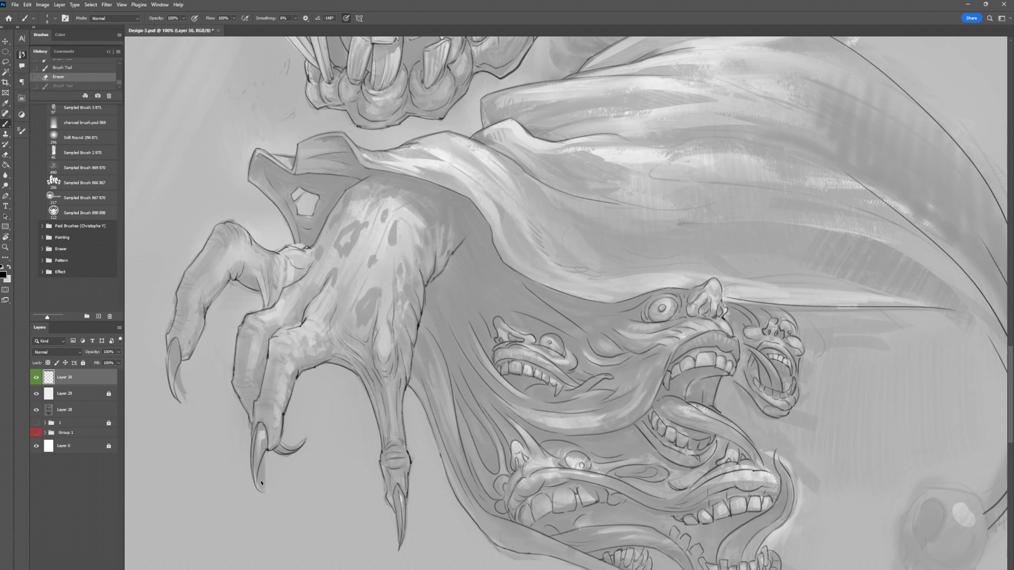
{"action": "mouse_move", "coordinate": [401, 514]}
{"action": "left_mouse_down"}
{"action": "mouse_move", "coordinate": [408, 524]}
{"action": "mouse_move", "coordinate": [403, 498]}
{"action": "left_mouse_up"}
{"action": "key", "text": "ctrl+z"}
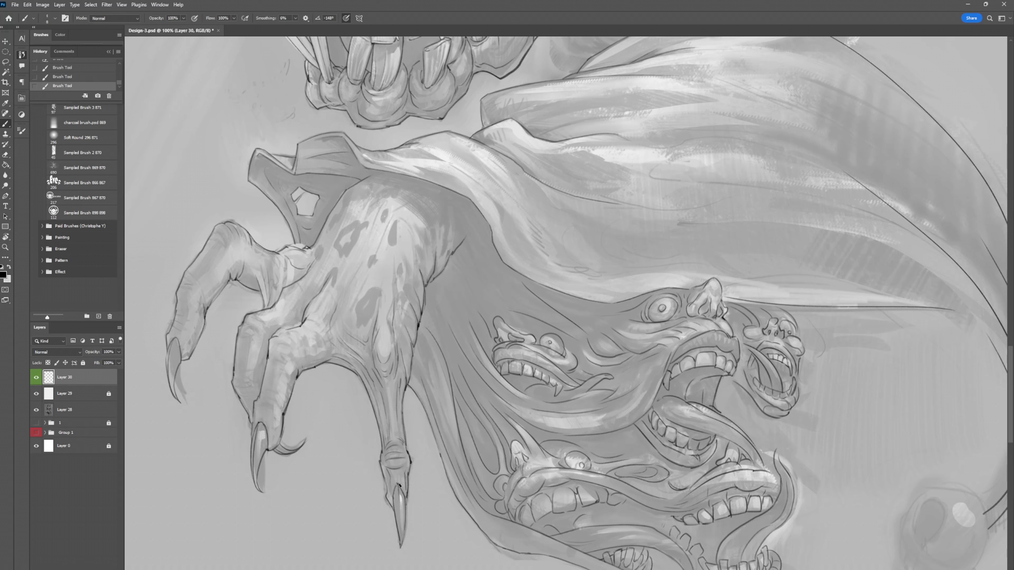
{"action": "left_click_drag", "start_coordinate": [523, 394], "coordinate": [413, 446]}
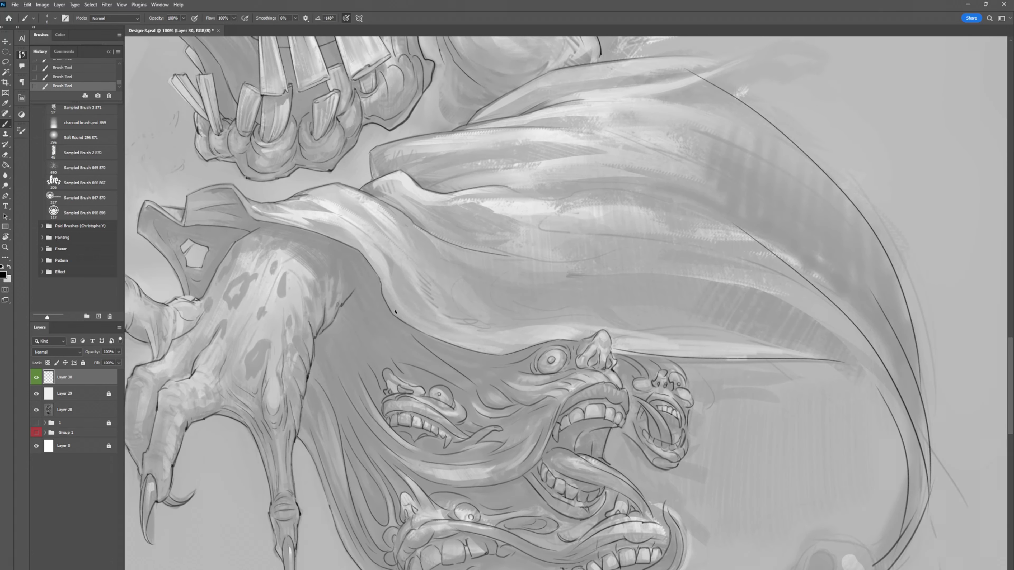
{"action": "left_click_drag", "start_coordinate": [220, 85], "coordinate": [279, 353]}
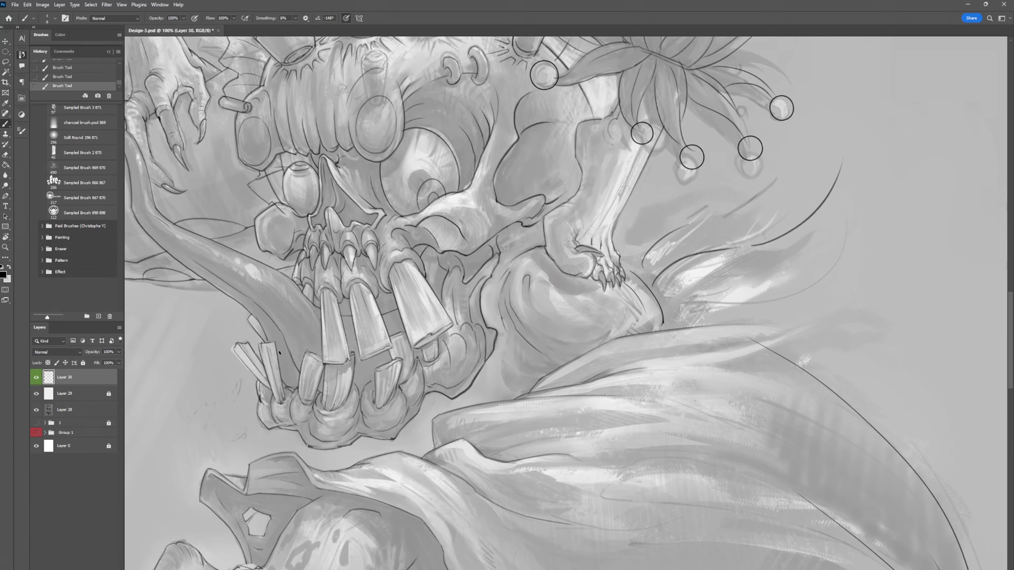
Erase and touch up lines near the mouth, then save.
{"action": "left_click_drag", "start_coordinate": [283, 112], "coordinate": [297, 191]}
{"action": "key", "text": "e"}
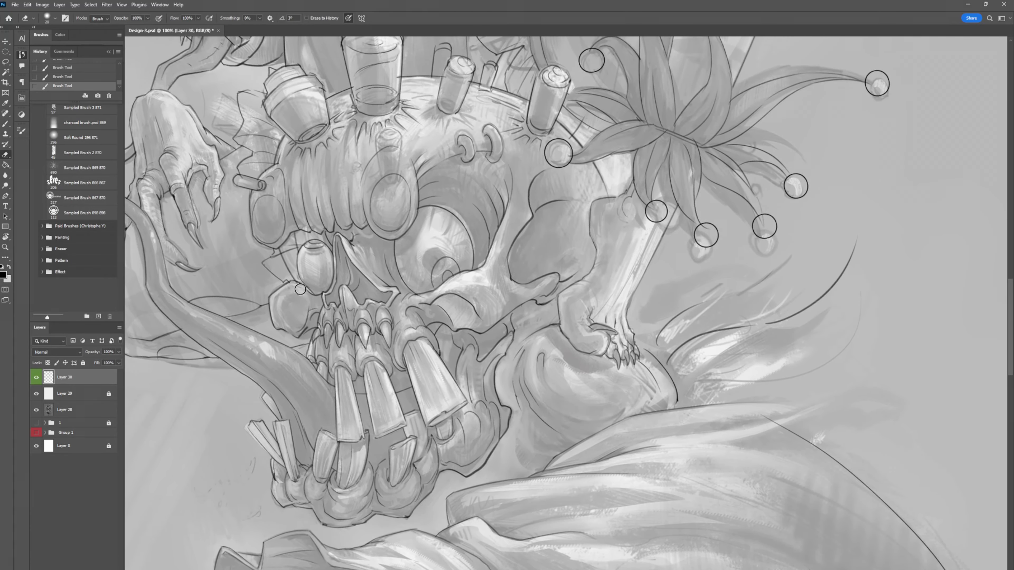
{"action": "mouse_move", "coordinate": [289, 285]}
{"action": "left_mouse_down"}
{"action": "mouse_move", "coordinate": [323, 300]}
{"action": "mouse_move", "coordinate": [297, 332]}
{"action": "left_mouse_up"}
{"action": "key", "text": "b"}
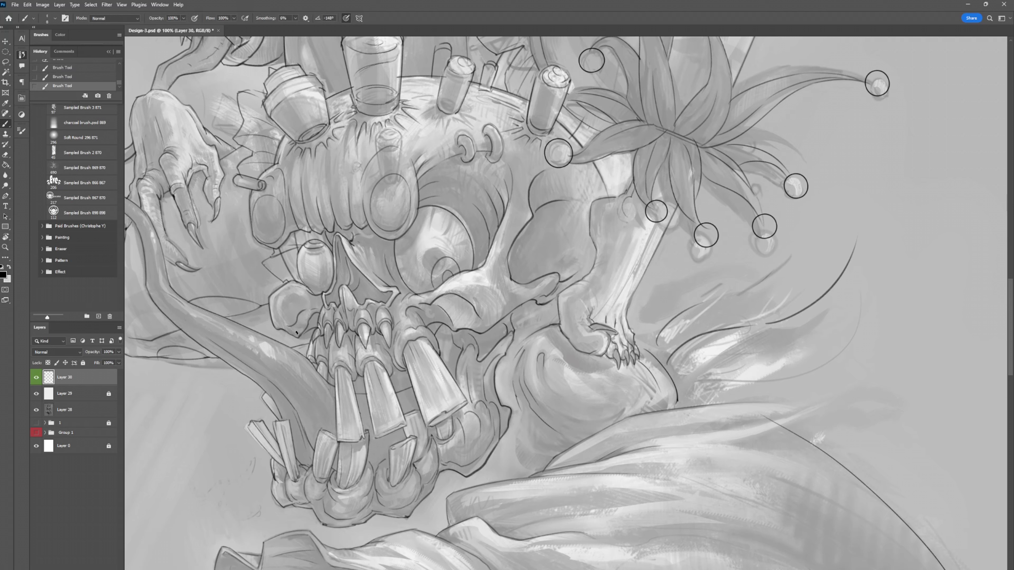
{"action": "key", "text": "ctrl+s"}
Erase a small mark on the skull and ink lines along both tube edges.
{"action": "left_click_drag", "start_coordinate": [604, 143], "coordinate": [614, 186]}
{"action": "key", "text": "e"}
{"action": "mouse_move", "coordinate": [399, 176]}
{"action": "left_mouse_down"}
{"action": "mouse_move", "coordinate": [385, 180]}
{"action": "mouse_move", "coordinate": [388, 214]}
{"action": "left_mouse_up"}
{"action": "key", "text": "b"}
{"action": "key", "text": "e"}
{"action": "key", "text": "b"}
{"action": "mouse_move", "coordinate": [412, 180]}
{"action": "left_mouse_down"}
{"action": "mouse_move", "coordinate": [405, 221]}
{"action": "mouse_move", "coordinate": [405, 194]}
{"action": "left_mouse_up"}
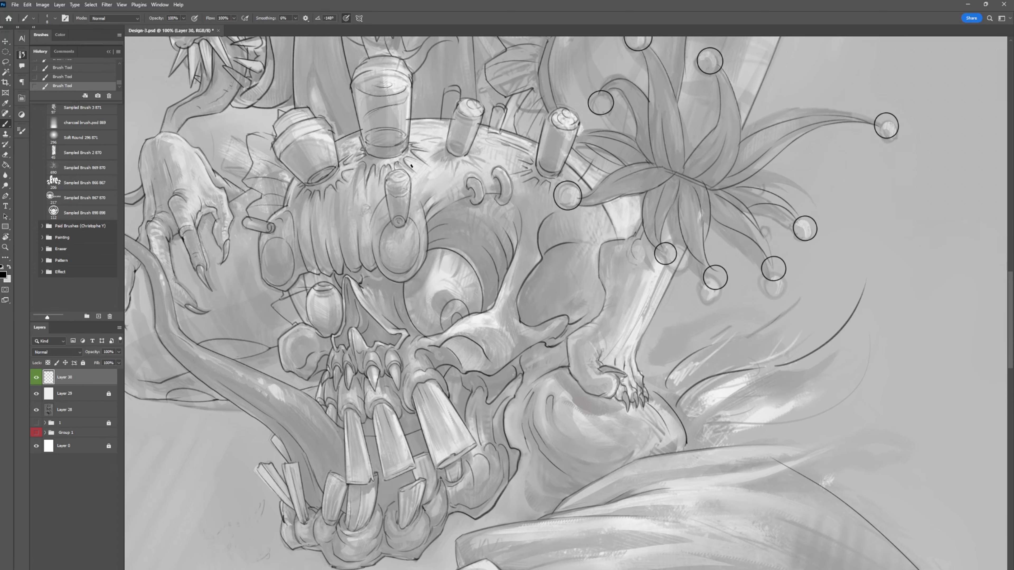
Add short downward shading strokes on the creature heads above the skull.
{"action": "left_click_drag", "start_coordinate": [344, 187], "coordinate": [667, 202]}
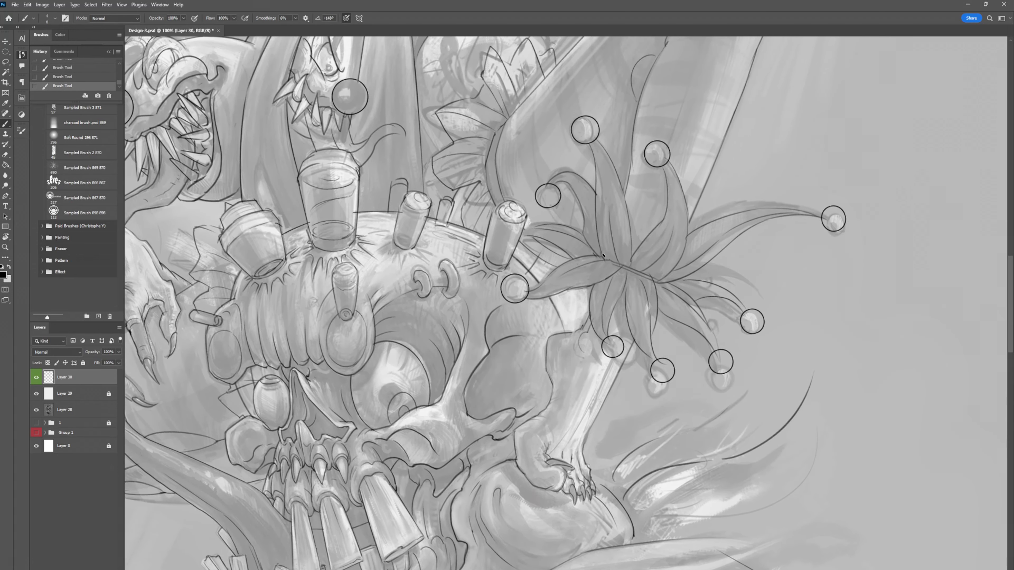
{"action": "left_click_drag", "start_coordinate": [603, 256], "coordinate": [601, 192]}
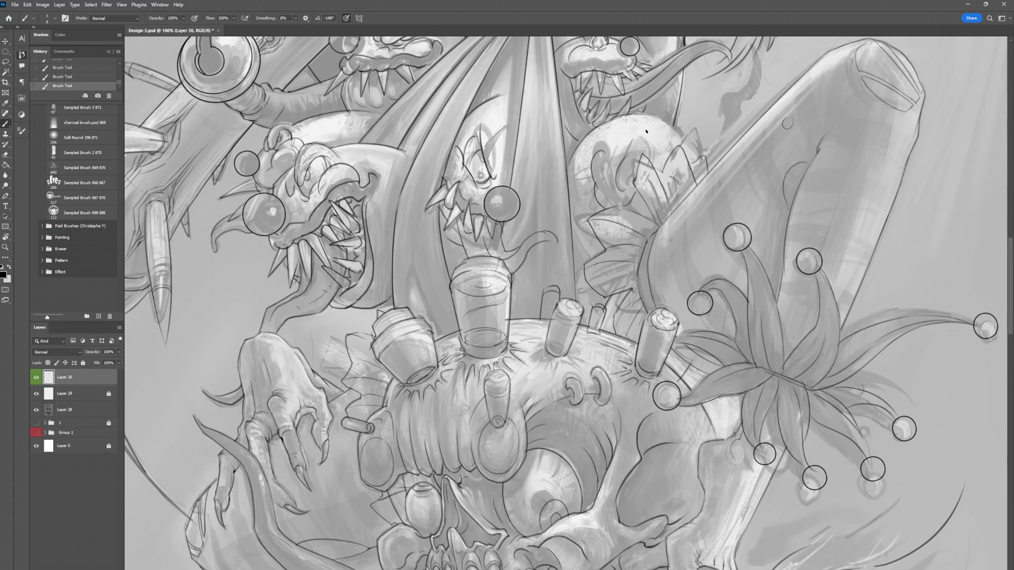
{"action": "left_click_drag", "start_coordinate": [644, 130], "coordinate": [650, 161]}
{"action": "left_click_drag", "start_coordinate": [657, 135], "coordinate": [664, 167]}
{"action": "key", "text": "ctrl+z"}
{"action": "left_click_drag", "start_coordinate": [571, 184], "coordinate": [596, 214]}
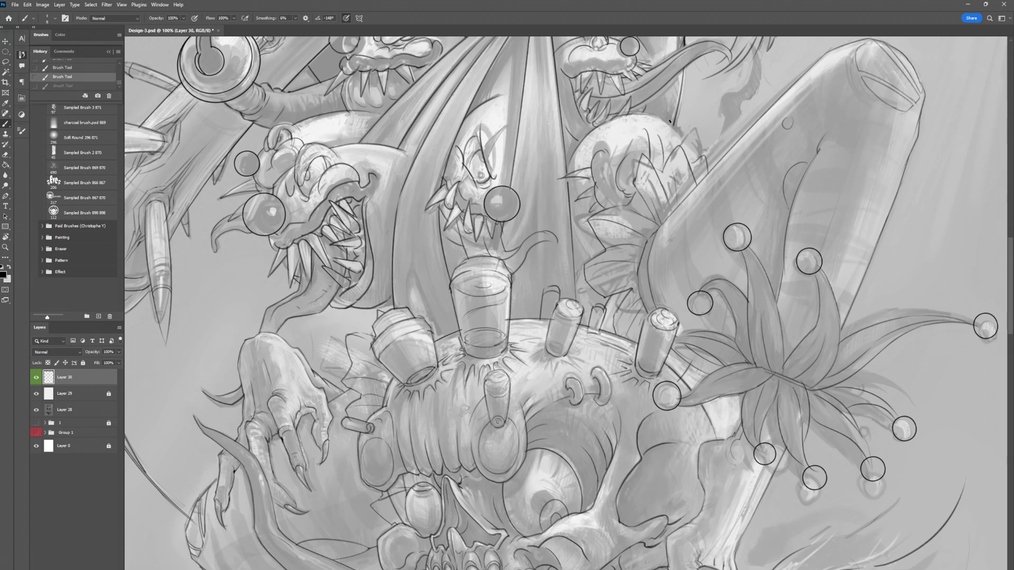
{"action": "mouse_move", "coordinate": [754, 79]}
{"action": "left_mouse_down"}
{"action": "mouse_move", "coordinate": [688, 234]}
{"action": "mouse_move", "coordinate": [792, 330]}
{"action": "left_mouse_up"}
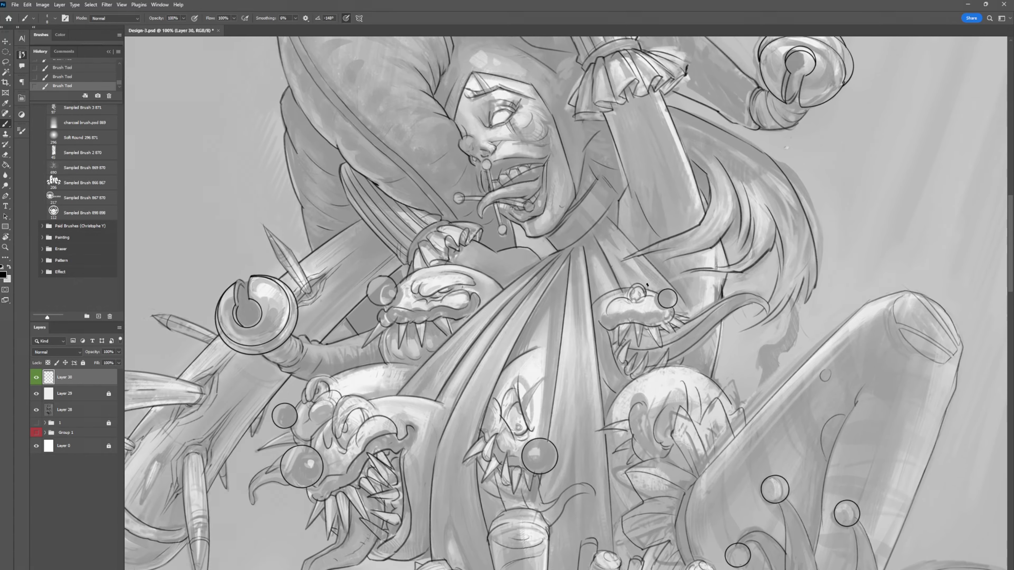
Set Layer 29 to 71% opacity with its lock restored, then select Layer 30.
{"action": "left_click", "coordinate": [108, 394]}
{"action": "left_click", "coordinate": [76, 393]}
{"action": "left_click_drag", "start_coordinate": [100, 352], "coordinate": [95, 354]}
{"action": "left_click", "coordinate": [82, 363]}
{"action": "left_click", "coordinate": [76, 377]}
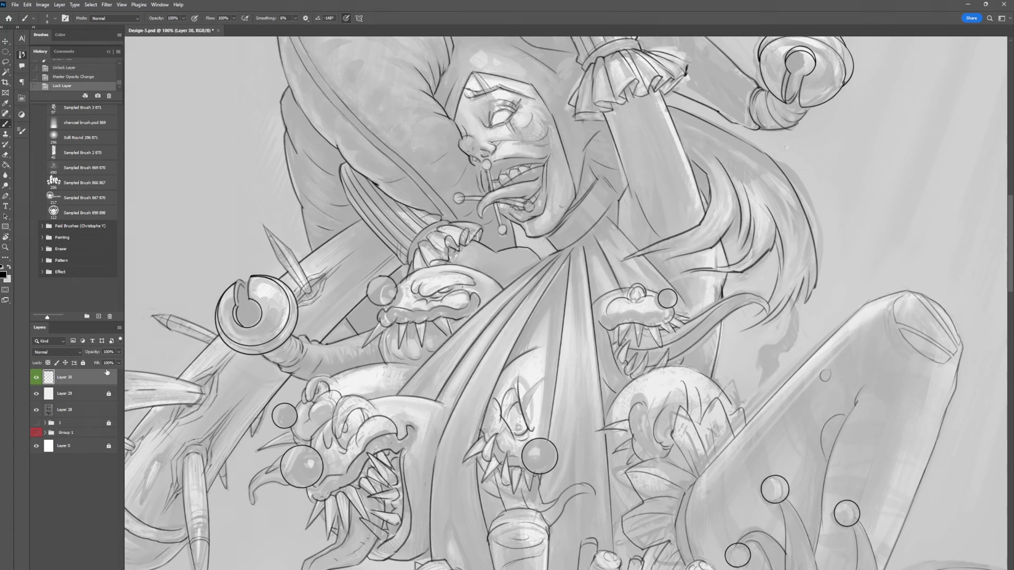
Alternate brush dabs and eraser touches to clean up marks near the small claw.
{"action": "left_click", "coordinate": [522, 393]}
{"action": "key", "text": "e"}
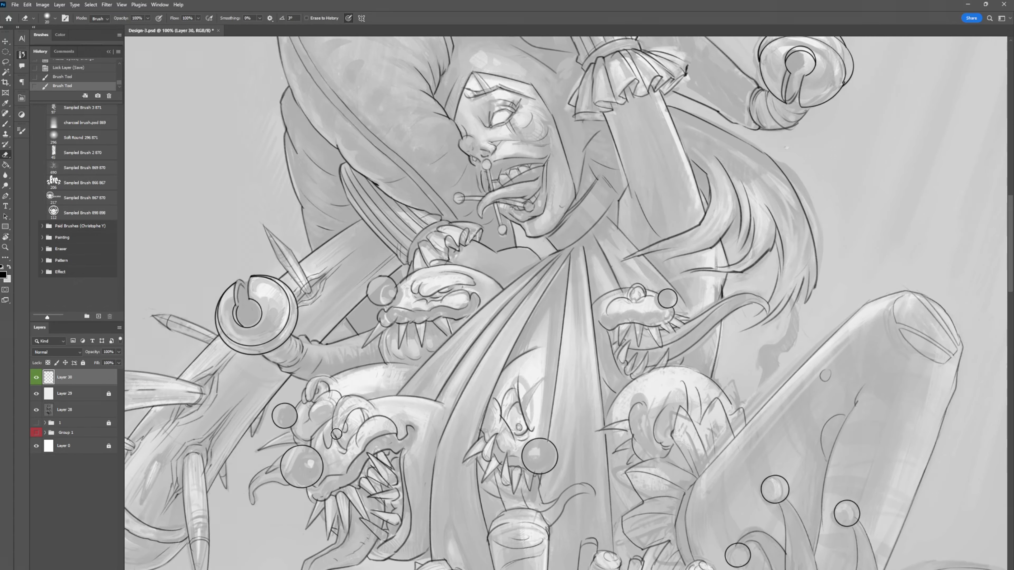
{"action": "left_click", "coordinate": [360, 386]}
{"action": "left_click", "coordinate": [333, 440]}
{"action": "key", "text": "b"}
{"action": "left_click", "coordinate": [336, 441]}
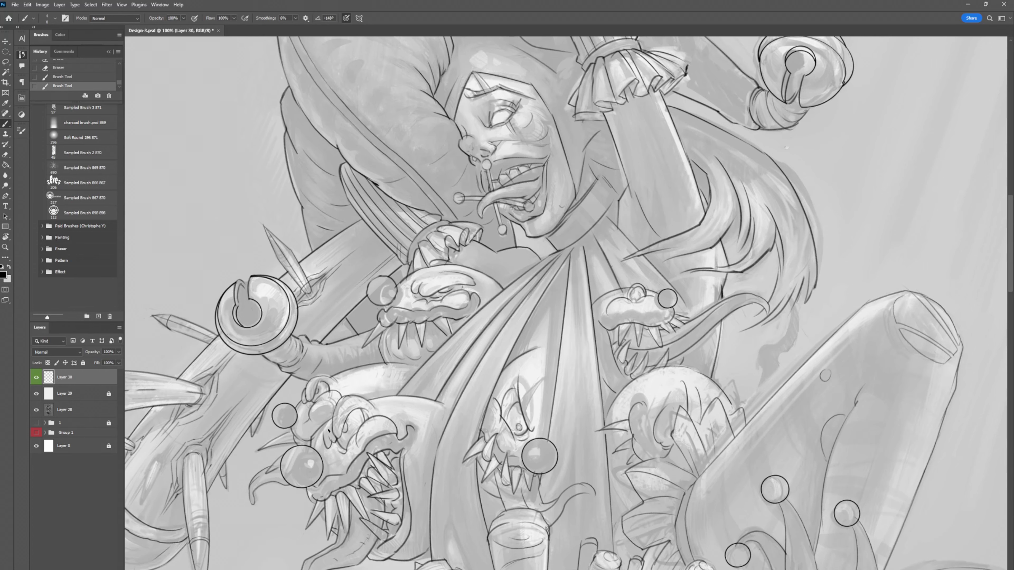
{"action": "key", "text": "e"}
{"action": "left_click", "coordinate": [314, 436]}
{"action": "left_click", "coordinate": [316, 425]}
{"action": "key", "text": "b"}
{"action": "left_click_drag", "start_coordinate": [316, 425], "coordinate": [442, 319]}
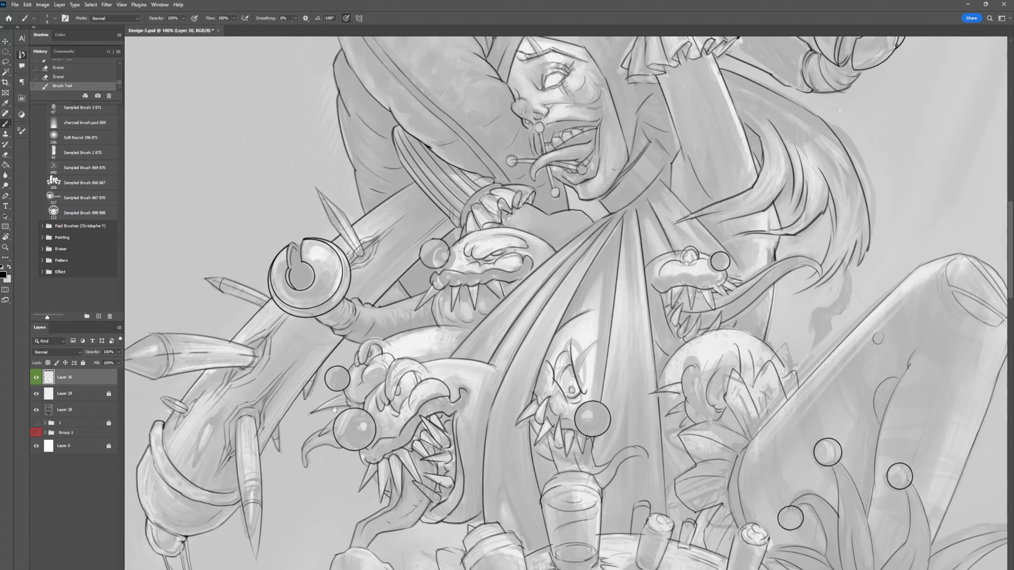
Hatch shading around the small claw.
{"action": "left_click_drag", "start_coordinate": [272, 367], "coordinate": [272, 395]}
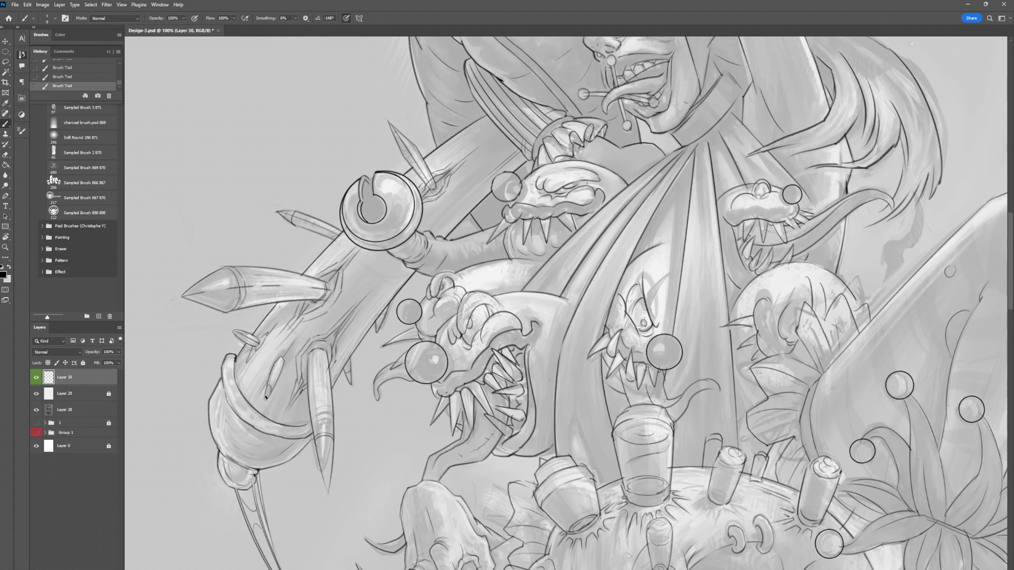
{"action": "mouse_move", "coordinate": [290, 344]}
{"action": "left_mouse_down"}
{"action": "mouse_move", "coordinate": [272, 368]}
{"action": "mouse_move", "coordinate": [289, 349]}
{"action": "left_mouse_up"}
{"action": "left_click_drag", "start_coordinate": [308, 324], "coordinate": [275, 388]}
{"action": "left_click_drag", "start_coordinate": [269, 372], "coordinate": [261, 394]}
Redraw a fine line near the eye and refine line details on the face and hair.
{"action": "scroll", "coordinate": [615, 147], "scroll_direction": "up", "scroll_amount": 5}
{"action": "key", "text": "ctrl+z"}
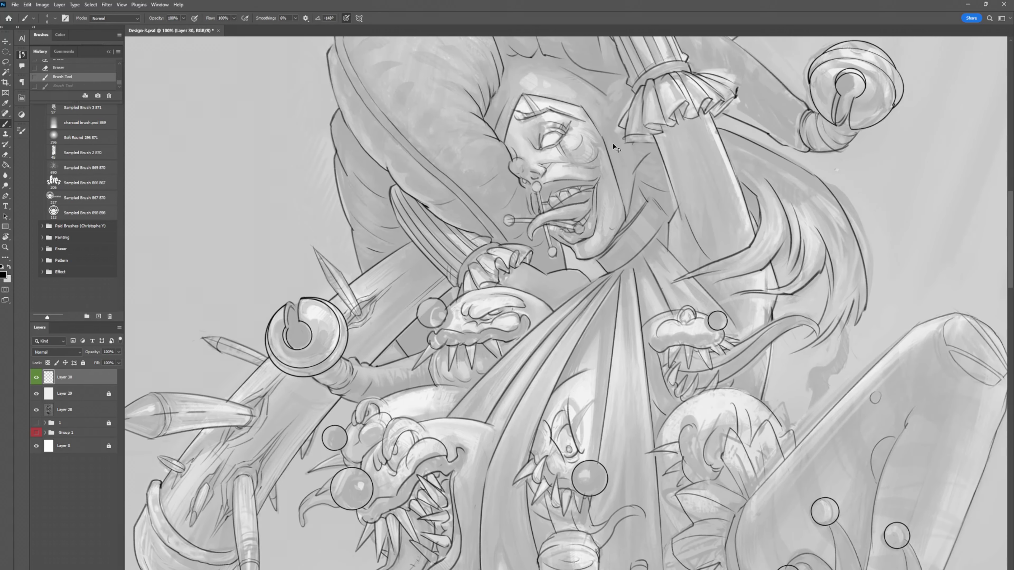
{"action": "left_click_drag", "start_coordinate": [531, 152], "coordinate": [470, 197]}
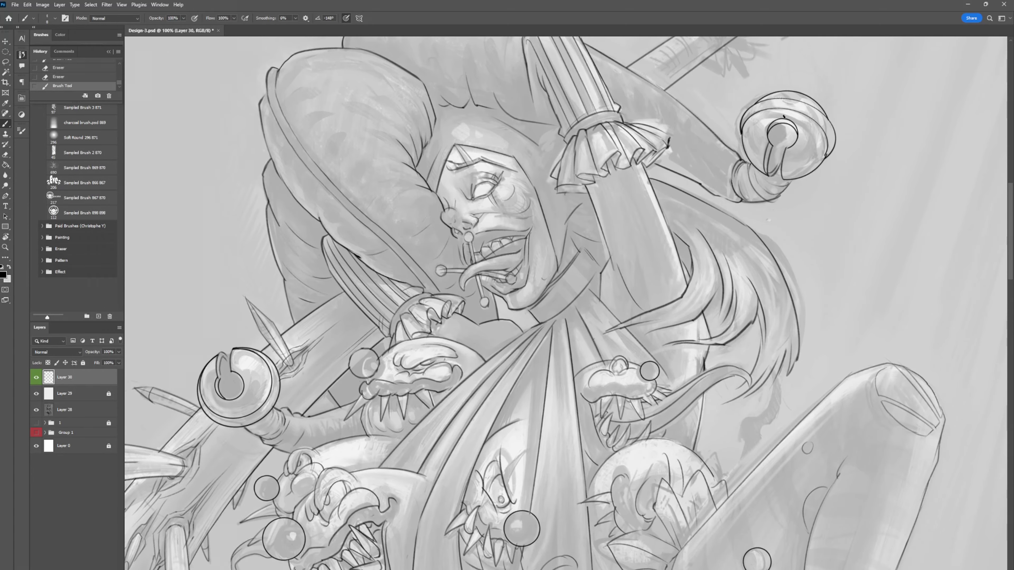
{"action": "left_click_drag", "start_coordinate": [770, 168], "coordinate": [775, 175]}
{"action": "key", "text": "e"}
{"action": "key", "text": "b"}
{"action": "mouse_move", "coordinate": [296, 296]}
{"action": "left_mouse_down"}
{"action": "mouse_move", "coordinate": [383, 343]}
{"action": "mouse_move", "coordinate": [388, 356]}
{"action": "left_mouse_up"}
{"action": "left_click_drag", "start_coordinate": [841, 258], "coordinate": [762, 240]}
Add a short stroke on the jester's raised leg, redoing it once.
{"action": "key", "text": "r"}
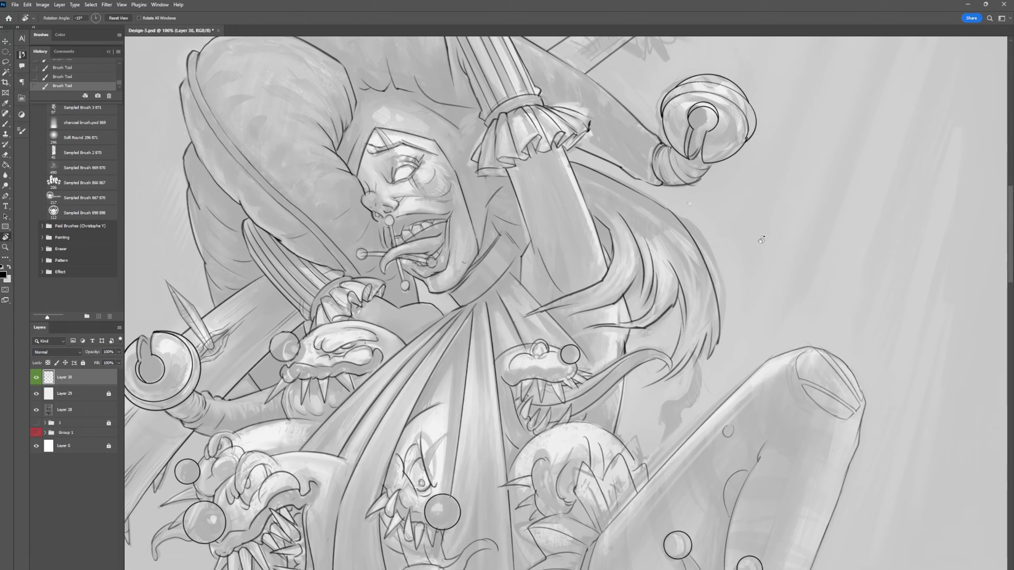
{"action": "scroll", "coordinate": [762, 240], "scroll_direction": "down", "scroll_amount": 5}
{"action": "key", "text": "b"}
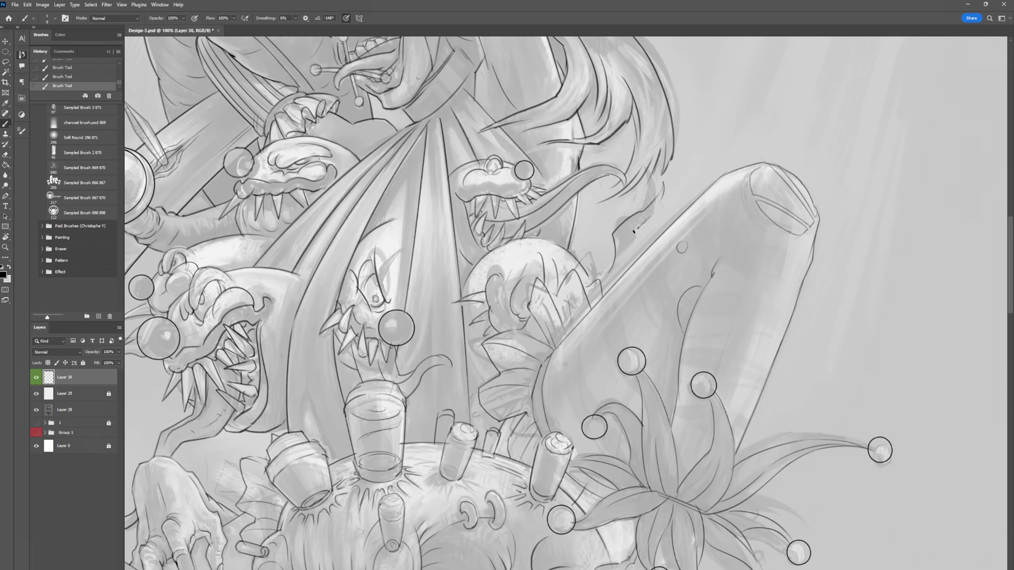
{"action": "left_click_drag", "start_coordinate": [634, 231], "coordinate": [629, 256]}
{"action": "key", "text": "ctrl+z"}
{"action": "left_click_drag", "start_coordinate": [661, 199], "coordinate": [648, 220]}
{"action": "scroll", "coordinate": [565, 304], "scroll_direction": "up", "scroll_amount": 7}
{"action": "scroll", "coordinate": [705, 112], "scroll_direction": "down", "scroll_amount": 6}
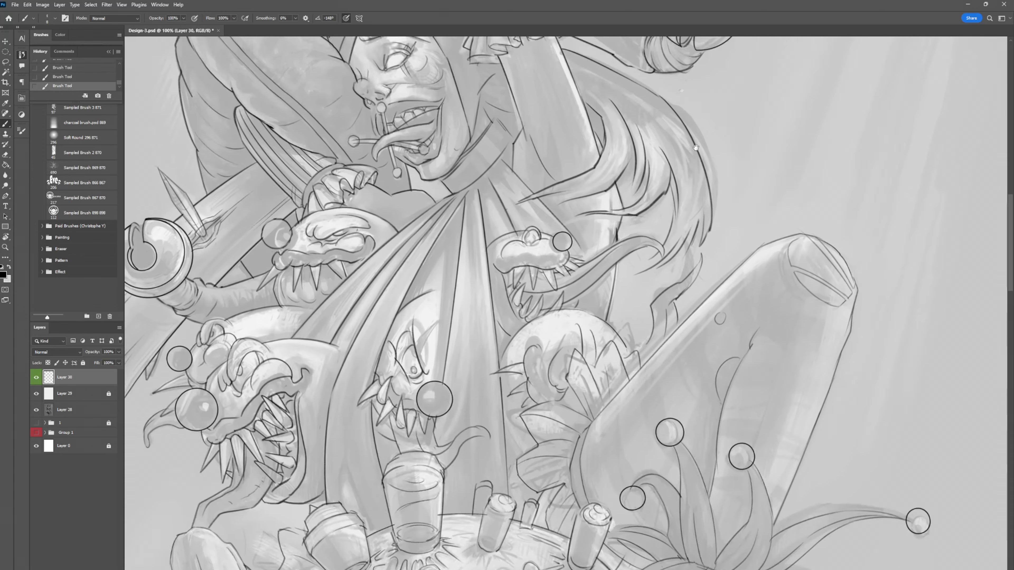
{"action": "scroll", "coordinate": [711, 114], "scroll_direction": "down", "scroll_amount": 6}
{"action": "key", "text": "ctrl+minus"}
Erase a small mark and add a small brush dab.
{"action": "scroll", "coordinate": [666, 241], "scroll_direction": "down", "scroll_amount": 5}
{"action": "key", "text": "e"}
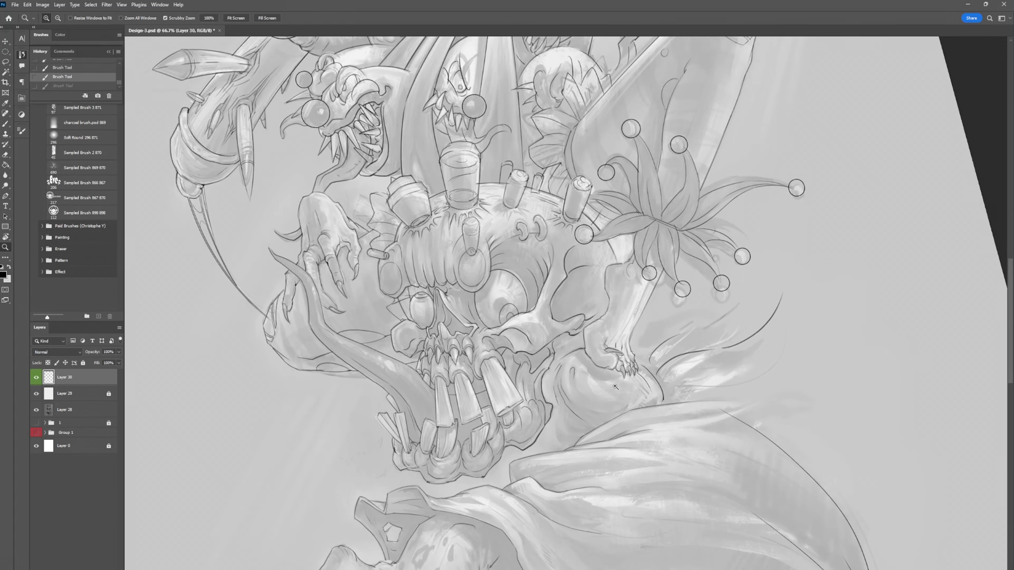
{"action": "scroll", "coordinate": [559, 224], "scroll_direction": "down", "scroll_amount": 5}
{"action": "key", "text": "ctrl+z"}
{"action": "left_click", "coordinate": [487, 212]}
{"action": "key", "text": "b"}
{"action": "left_click", "coordinate": [362, 299]}
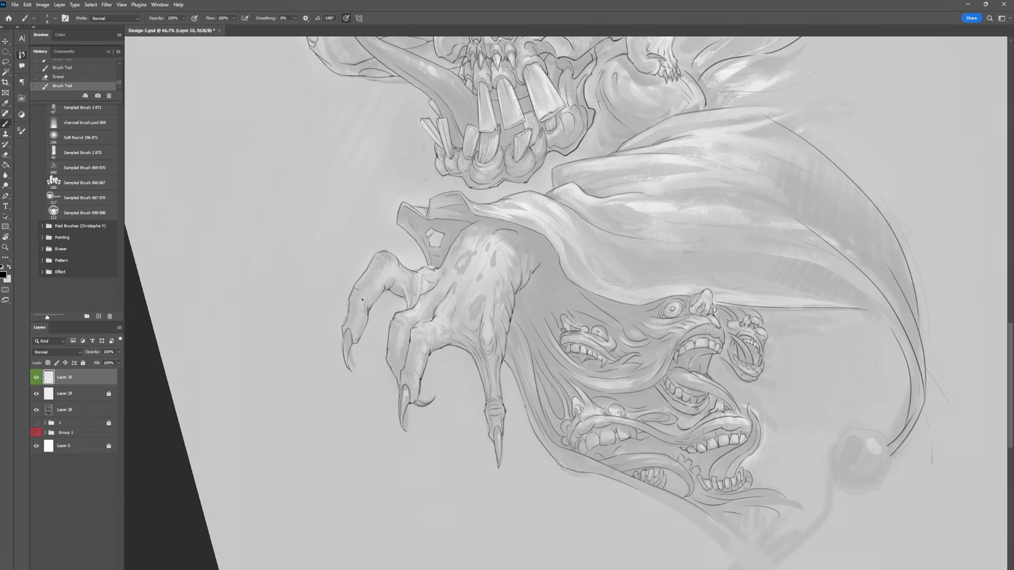
Toggle the latest strokes off and on with undo/redo to compare them.
{"action": "key", "text": "ctrl+z"}
{"action": "key", "text": "ctrl+shift+z"}
{"action": "key", "text": "ctrl+z"}
{"action": "key", "text": "ctrl+shift+z"}
{"action": "scroll", "coordinate": [552, 411], "scroll_direction": "down", "scroll_amount": 5}
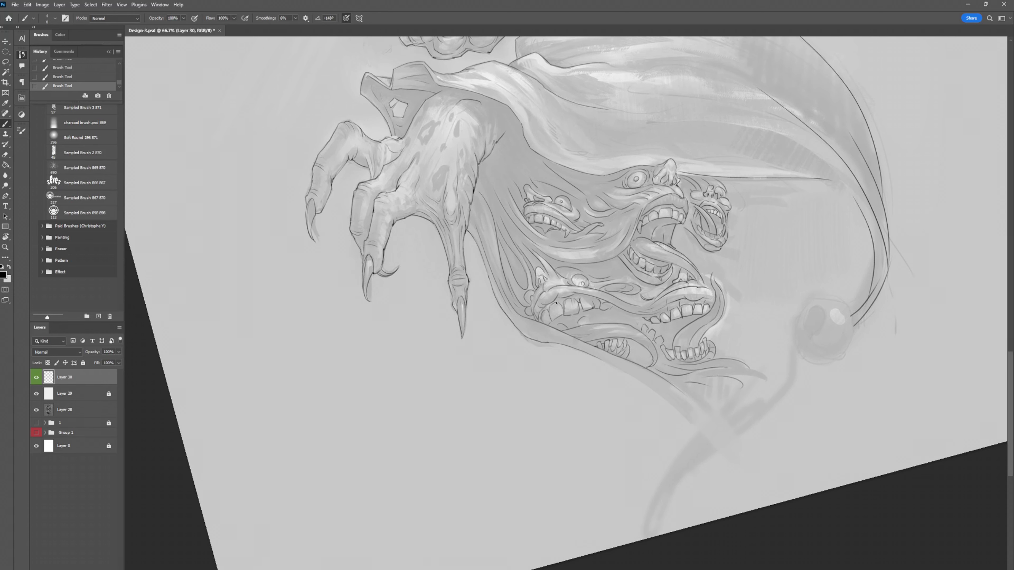
{"action": "key", "text": "ctrl+z"}
{"action": "key", "text": "ctrl+shift+z"}
{"action": "key", "text": "ctrl+z"}
{"action": "key", "text": "ctrl+shift+z"}
{"action": "scroll", "coordinate": [444, 173], "scroll_direction": "up", "scroll_amount": 3}
{"action": "key", "text": "ctrl+z"}
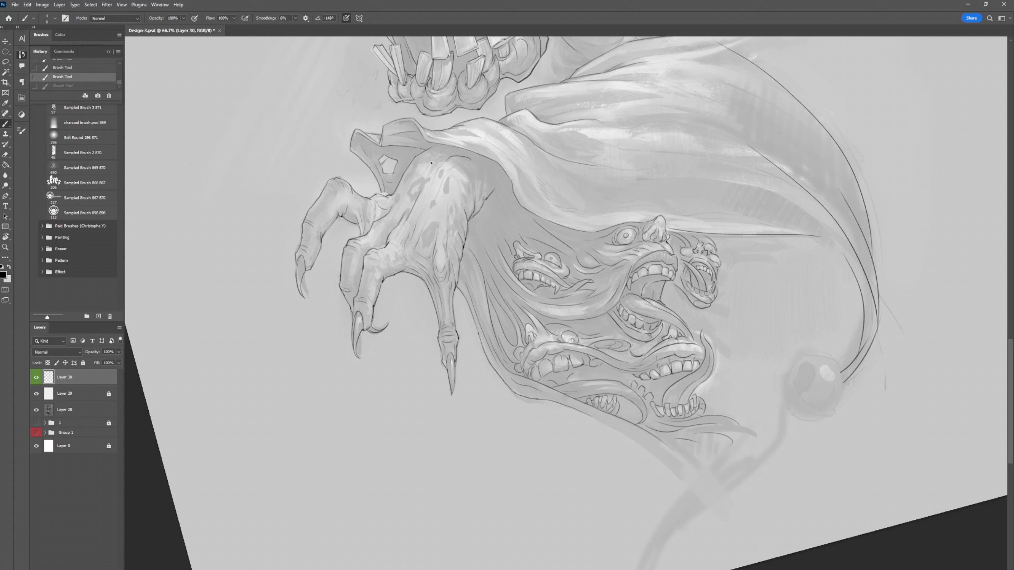
{"action": "key", "text": "ctrl+shift+z"}
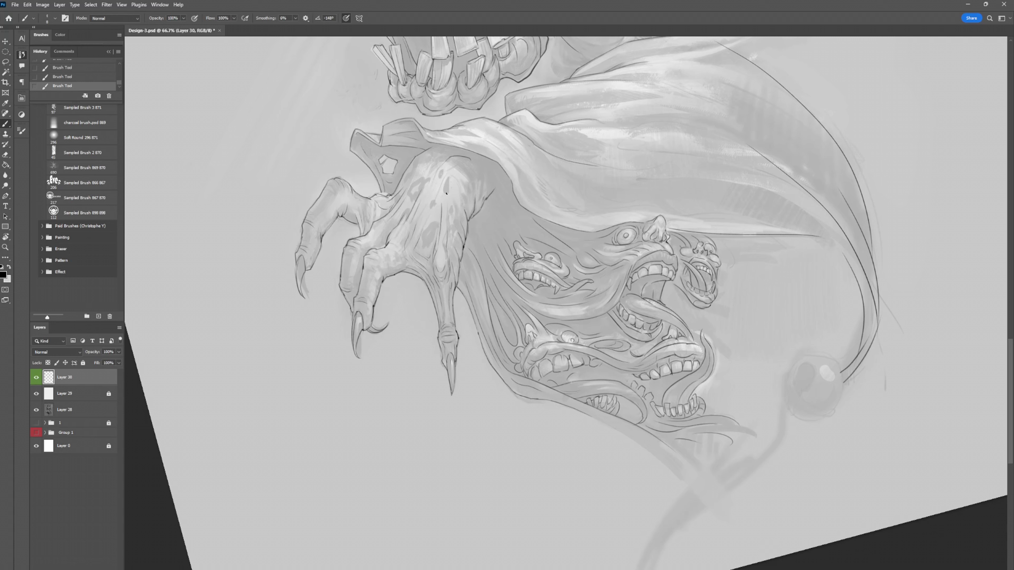
{"action": "key", "text": "ctrl+z"}
{"action": "key", "text": "ctrl+shift+z"}
Save the file and paint shading strokes on the sphere at the strap's end.
{"action": "left_click_drag", "start_coordinate": [734, 185], "coordinate": [666, 138]}
{"action": "key", "text": "ctrl+s"}
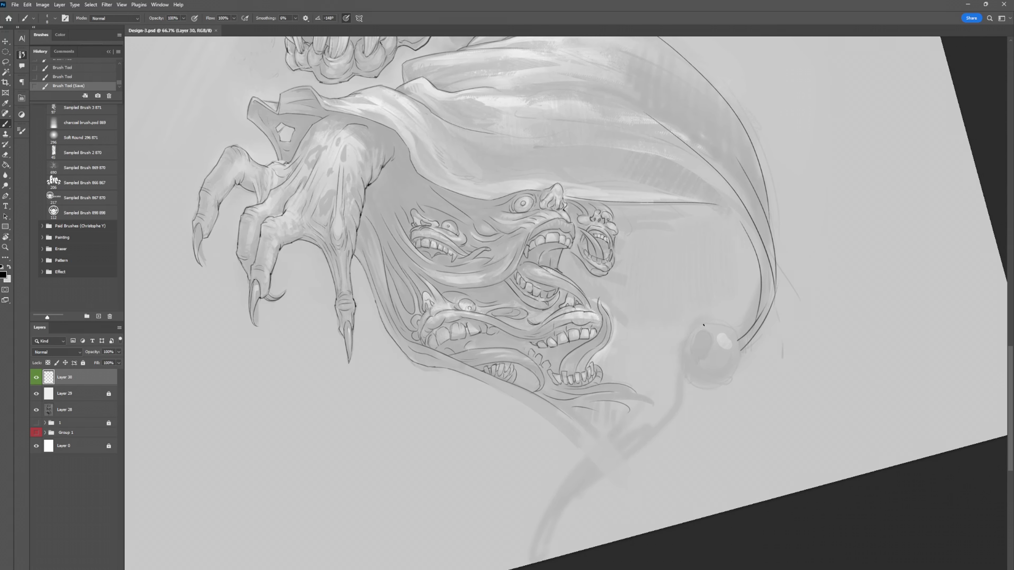
{"action": "left_click_drag", "start_coordinate": [738, 335], "coordinate": [734, 336]}
{"action": "key", "text": "ctrl+z"}
{"action": "key", "text": "ctrl+z"}
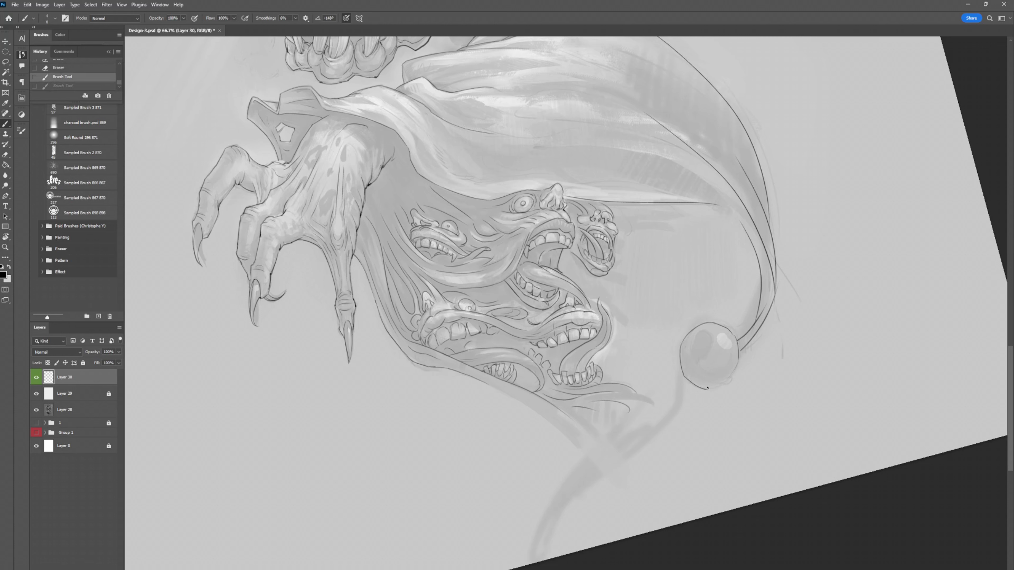
{"action": "left_click_drag", "start_coordinate": [707, 388], "coordinate": [719, 383]}
On a new layer, paint the sphere and erase marks along its left edge.
{"action": "key", "text": "ctrl+shift+n"}
{"action": "key", "text": "Return"}
{"action": "left_click_drag", "start_coordinate": [687, 351], "coordinate": [734, 369]}
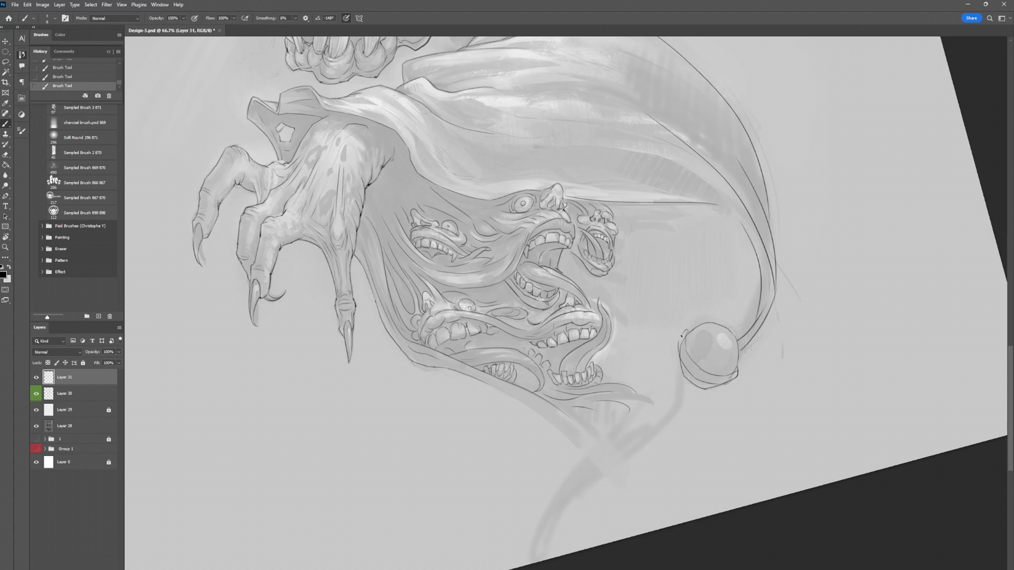
{"action": "key", "text": "e"}
{"action": "mouse_move", "coordinate": [682, 336]}
{"action": "left_mouse_down"}
{"action": "mouse_move", "coordinate": [705, 347]}
{"action": "mouse_move", "coordinate": [715, 340]}
{"action": "left_mouse_up"}
Merge the sphere layer down into Layer 30, then lasso and warp the sphere.
{"action": "key", "text": "l"}
{"action": "key", "text": "ctrl+e"}
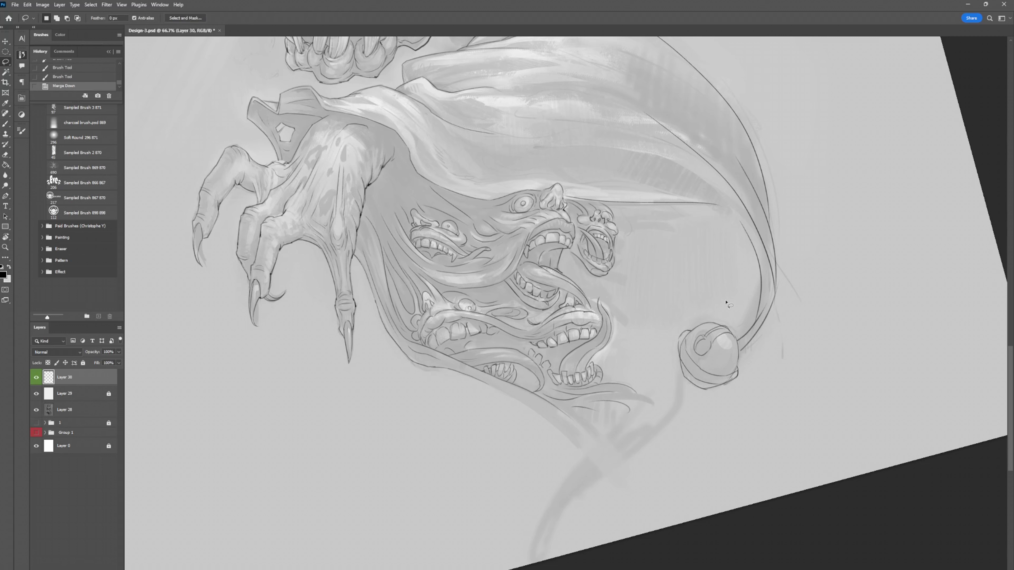
{"action": "left_click_drag", "start_coordinate": [730, 305], "coordinate": [730, 315]}
{"action": "key", "text": "ctrl+t"}
{"action": "key", "text": "Return"}
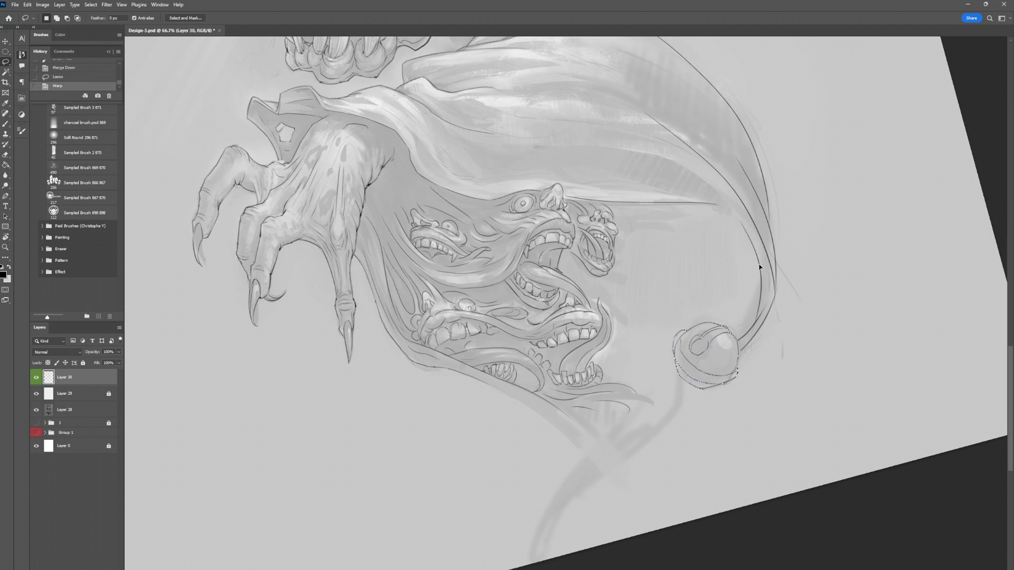
{"action": "key", "text": "ctrl+d"}
Clean up the sphere's outline and lower-right edge, strengthen a faint stroke, and save.
{"action": "mouse_move", "coordinate": [680, 357]}
{"action": "left_mouse_down"}
{"action": "mouse_move", "coordinate": [679, 373]}
{"action": "mouse_move", "coordinate": [679, 356]}
{"action": "left_mouse_up"}
{"action": "mouse_move", "coordinate": [732, 377]}
{"action": "left_mouse_down"}
{"action": "mouse_move", "coordinate": [725, 388]}
{"action": "mouse_move", "coordinate": [735, 375]}
{"action": "left_mouse_up"}
{"action": "mouse_move", "coordinate": [736, 360]}
{"action": "left_mouse_down"}
{"action": "mouse_move", "coordinate": [739, 371]}
{"action": "mouse_move", "coordinate": [558, 257]}
{"action": "left_mouse_up"}
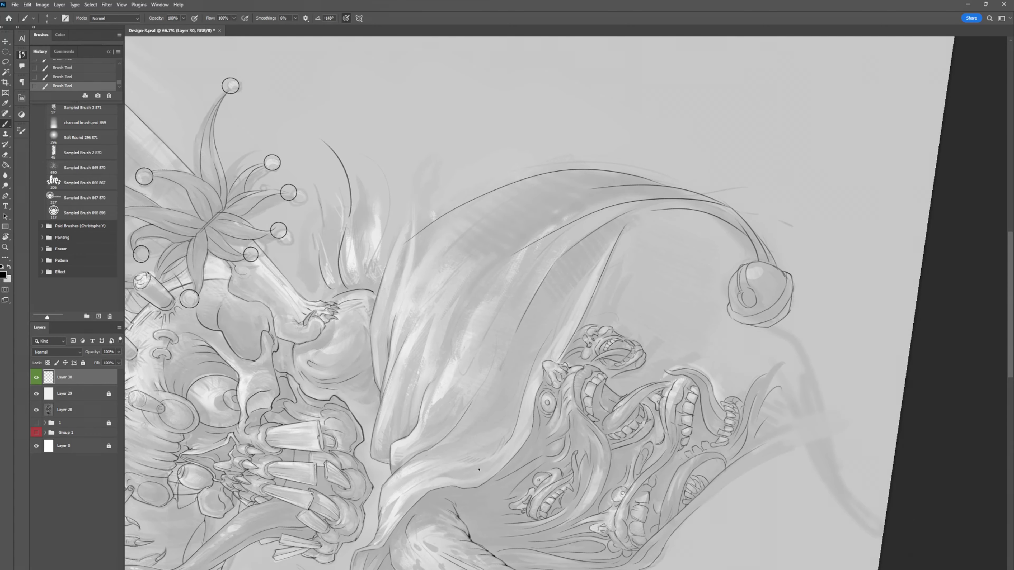
{"action": "left_click_drag", "start_coordinate": [465, 466], "coordinate": [431, 481]}
{"action": "key", "text": "ctrl+s"}
Erase stray strokes near the flower, add short strokes at its centre, and save.
{"action": "left_click_drag", "start_coordinate": [559, 280], "coordinate": [639, 240]}
{"action": "left_click_drag", "start_coordinate": [545, 132], "coordinate": [539, 255]}
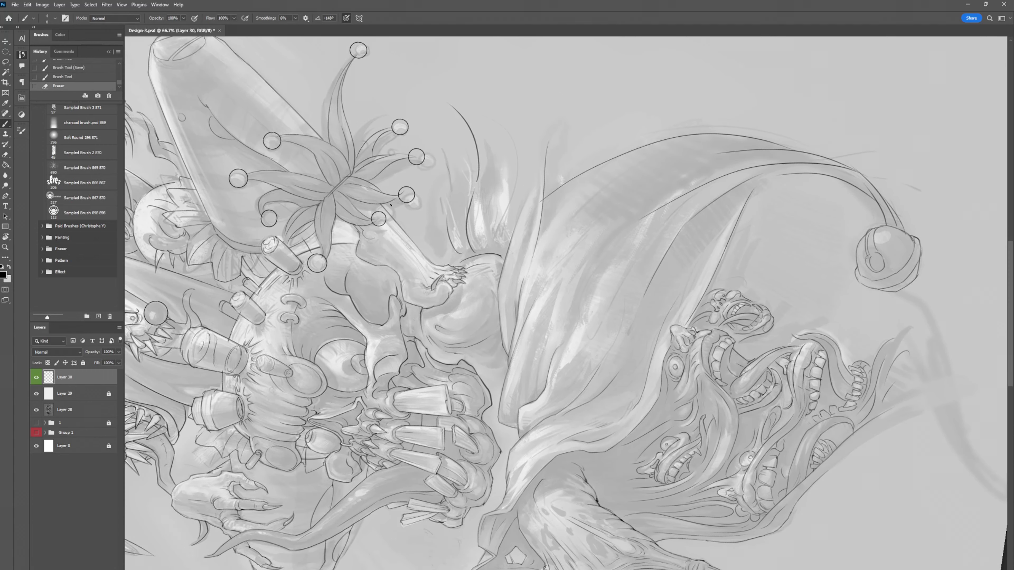
{"action": "mouse_move", "coordinate": [353, 185]}
{"action": "left_mouse_down"}
{"action": "mouse_move", "coordinate": [324, 197]}
{"action": "mouse_move", "coordinate": [354, 176]}
{"action": "left_mouse_up"}
{"action": "key", "text": "e"}
{"action": "key", "text": "b"}
{"action": "key", "text": "ctrl+s"}
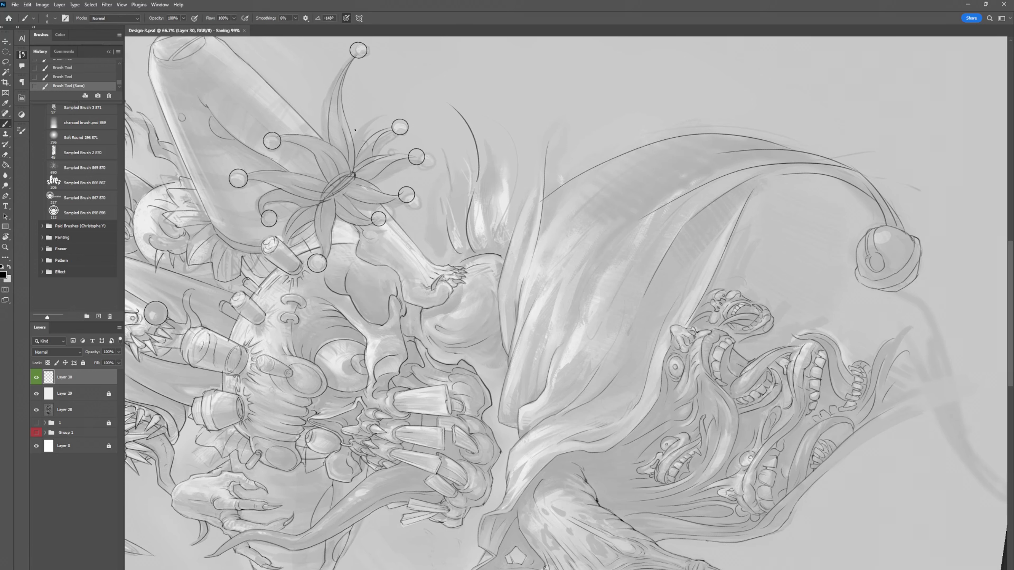
Rotate the view about 180°, erase small stray marks, and save again.
{"action": "left_click_drag", "start_coordinate": [359, 135], "coordinate": [559, 359]}
{"action": "key", "text": "e"}
{"action": "left_click_drag", "start_coordinate": [408, 291], "coordinate": [424, 279]}
{"action": "key", "text": "ctrl+s"}
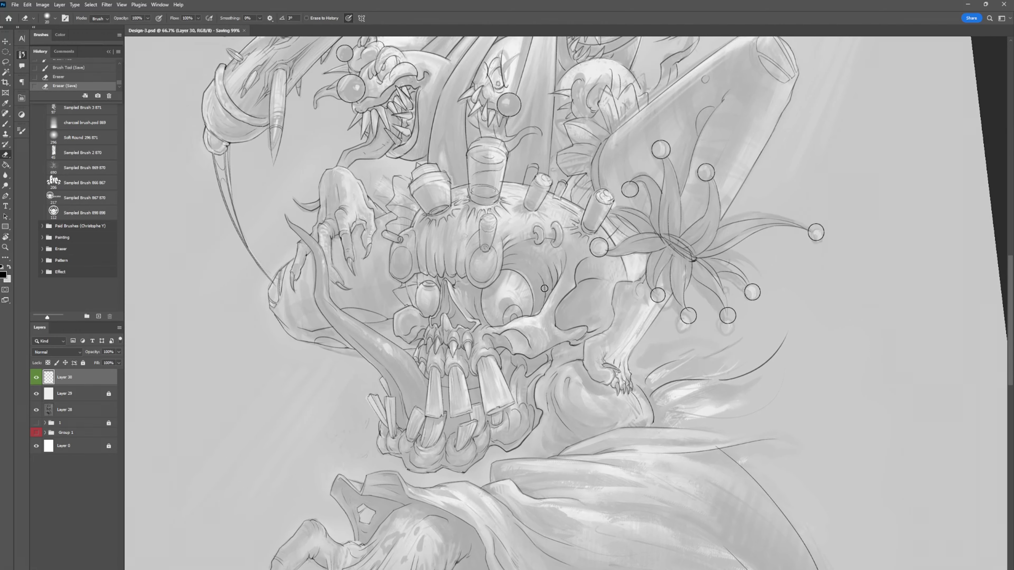
{"action": "left_click_drag", "start_coordinate": [497, 329], "coordinate": [519, 276]}
{"action": "left_click_drag", "start_coordinate": [392, 493], "coordinate": [442, 350]}
Zoom in on the jaw and hand, erase a stray line near the hand, and touch up the finger outline.
{"action": "key", "text": "b"}
{"action": "scroll", "coordinate": [442, 350], "scroll_direction": "down", "scroll_amount": 3}
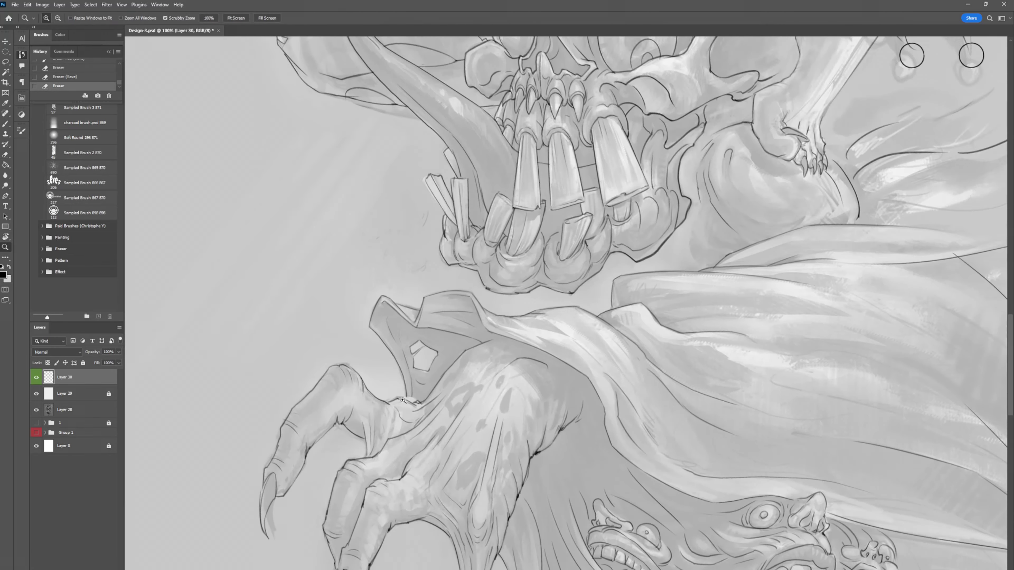
{"action": "key", "text": "ctrl+plus"}
{"action": "key", "text": "ctrl+plus"}
{"action": "key", "text": "e"}
{"action": "left_click_drag", "start_coordinate": [434, 401], "coordinate": [448, 404]}
{"action": "key", "text": "b"}
{"action": "key", "text": "e"}
{"action": "mouse_move", "coordinate": [380, 396]}
{"action": "left_mouse_down"}
{"action": "mouse_move", "coordinate": [395, 403]}
{"action": "mouse_move", "coordinate": [393, 394]}
{"action": "left_mouse_up"}
{"action": "key", "text": "b"}
{"action": "key", "text": "ctrl+z"}
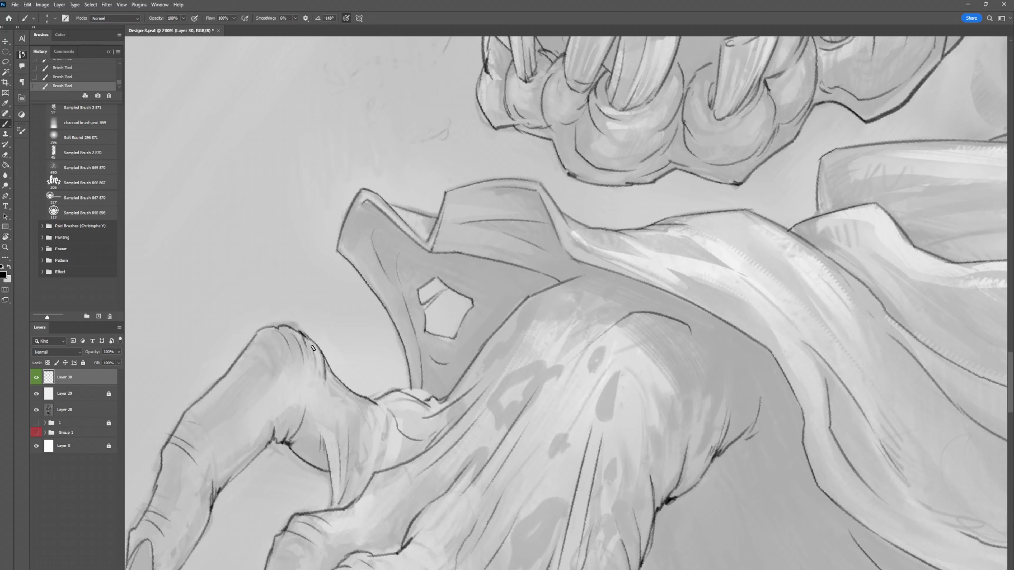
Redraw the finger contour and add short dark strokes near the lower claw tips.
{"action": "key", "text": "e"}
{"action": "left_click_drag", "start_coordinate": [301, 330], "coordinate": [327, 371]}
{"action": "key", "text": "b"}
{"action": "left_click_drag", "start_coordinate": [321, 422], "coordinate": [337, 438]}
{"action": "left_click_drag", "start_coordinate": [248, 353], "coordinate": [318, 286]}
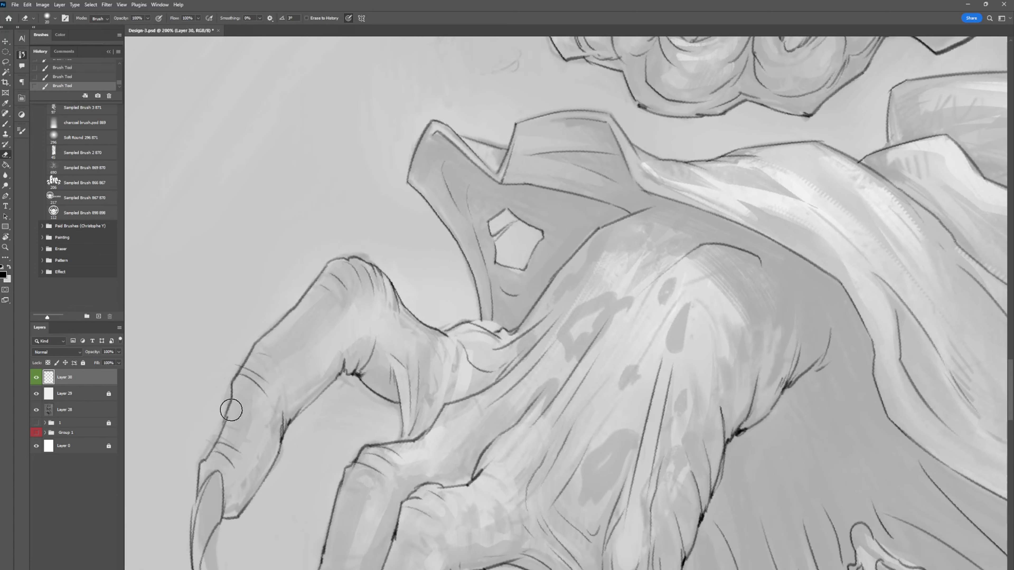
{"action": "key", "text": "ctrl+z"}
{"action": "left_click_drag", "start_coordinate": [191, 488], "coordinate": [202, 516]}
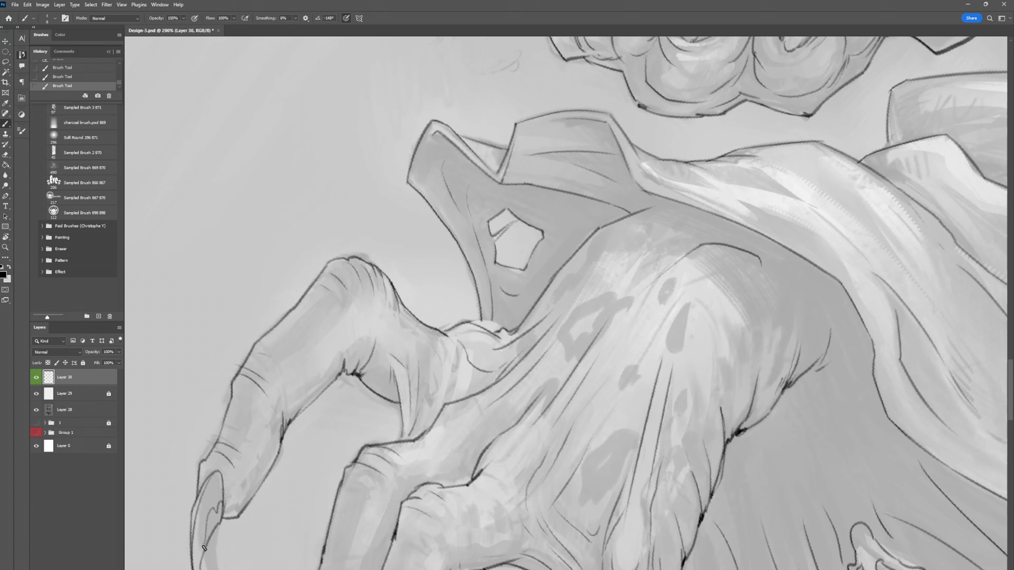
{"action": "left_click_drag", "start_coordinate": [203, 555], "coordinate": [204, 535]}
{"action": "left_click_drag", "start_coordinate": [220, 479], "coordinate": [291, 298]}
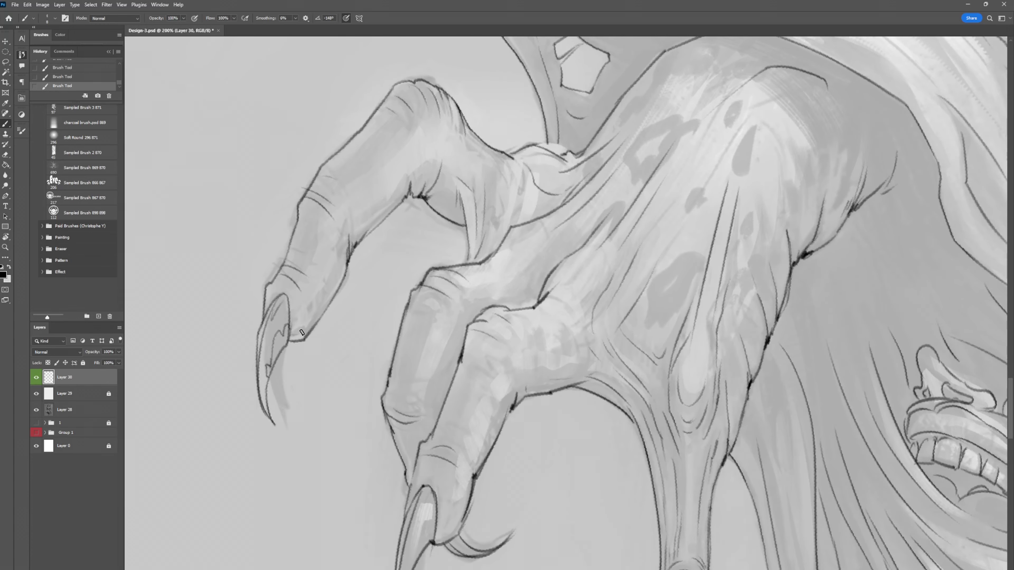
{"action": "left_click_drag", "start_coordinate": [423, 325], "coordinate": [405, 302]}
Trim the claw outline with the eraser and add small strokes on the claw.
{"action": "key", "text": "e"}
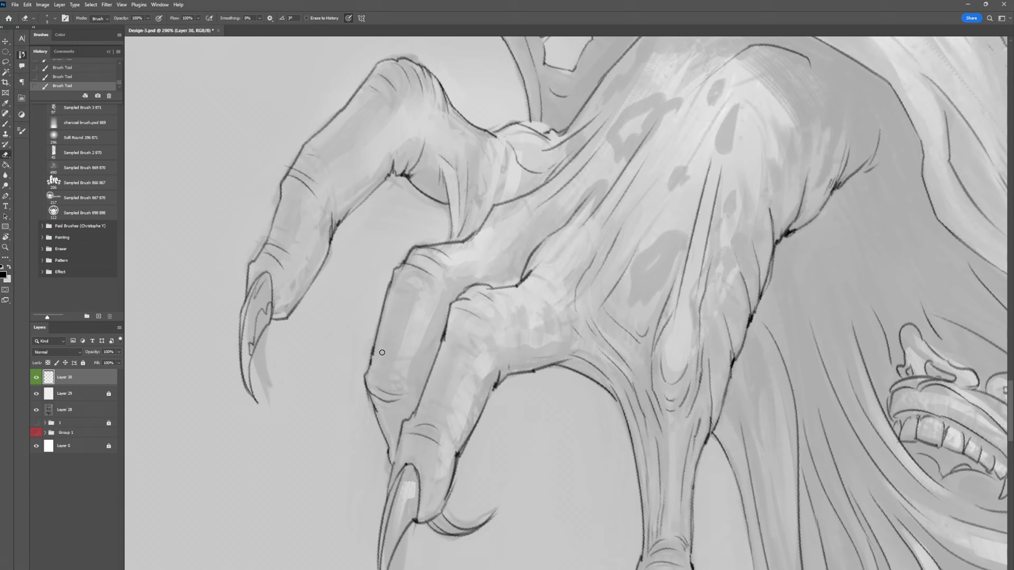
{"action": "left_click_drag", "start_coordinate": [370, 384], "coordinate": [368, 395]}
{"action": "left_click_drag", "start_coordinate": [366, 385], "coordinate": [374, 398]}
{"action": "left_click_drag", "start_coordinate": [444, 339], "coordinate": [448, 313]}
{"action": "key", "text": "ctrl+z"}
{"action": "left_click_drag", "start_coordinate": [404, 422], "coordinate": [408, 431]}
{"action": "left_click_drag", "start_coordinate": [445, 371], "coordinate": [435, 432]}
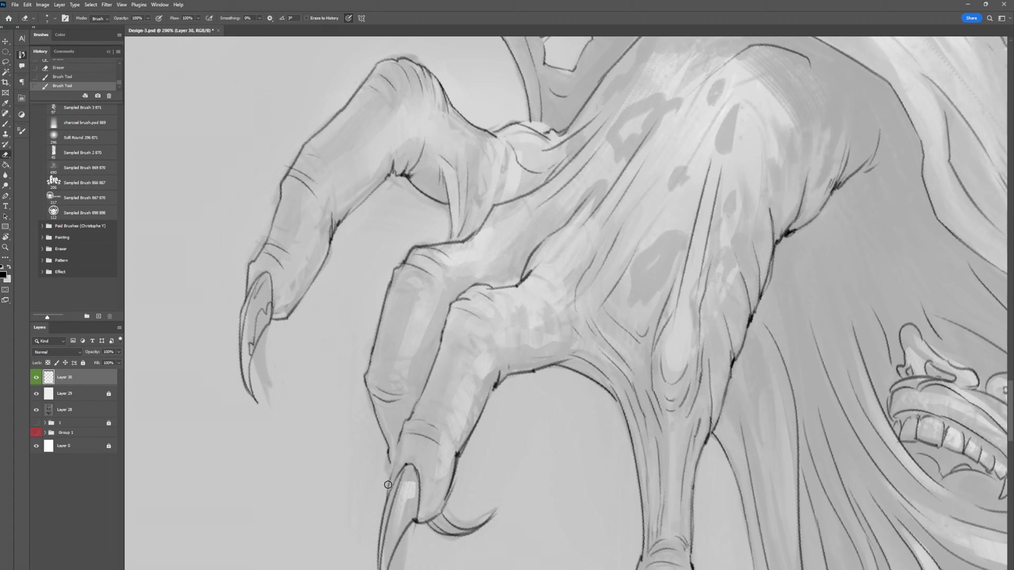
{"action": "left_click_drag", "start_coordinate": [388, 485], "coordinate": [398, 443]}
{"action": "key", "text": "b"}
Lighten the lower claw outline and erase a small mark on the hand.
{"action": "left_click_drag", "start_coordinate": [387, 563], "coordinate": [392, 491]}
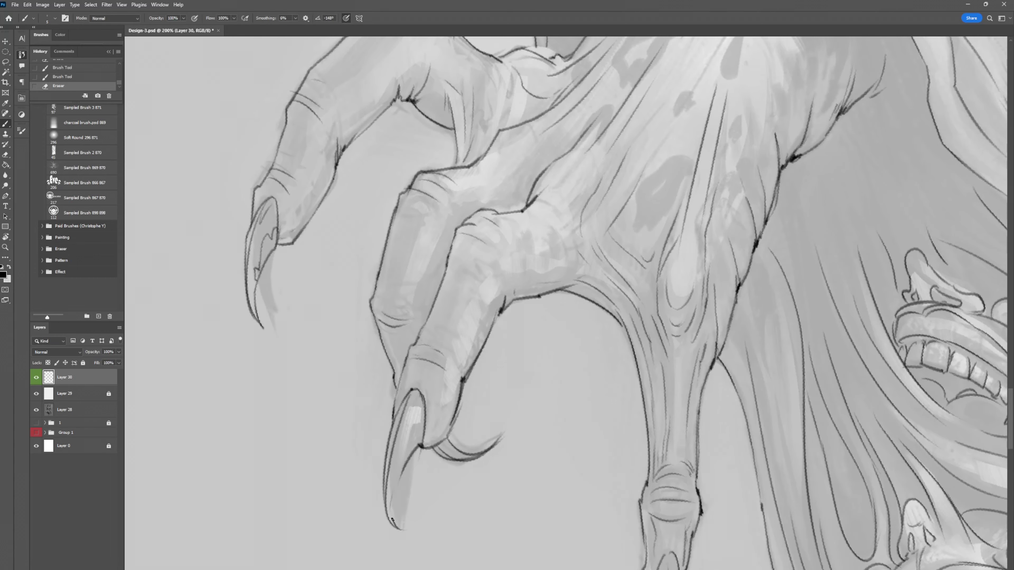
{"action": "key", "text": "ctrl+z"}
{"action": "key", "text": "ctrl+z"}
{"action": "key", "text": "ctrl+z"}
{"action": "key", "text": "e"}
{"action": "mouse_move", "coordinate": [454, 433]}
{"action": "left_mouse_down"}
{"action": "mouse_move", "coordinate": [453, 407]}
{"action": "mouse_move", "coordinate": [494, 317]}
{"action": "left_mouse_up"}
{"action": "key", "text": "b"}
{"action": "left_click_drag", "start_coordinate": [460, 392], "coordinate": [462, 384]}
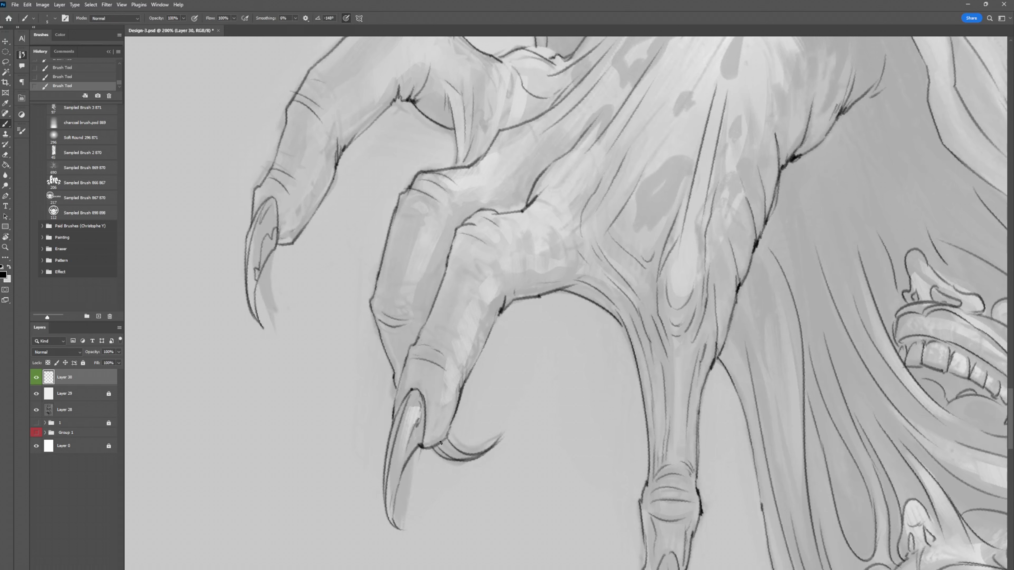
{"action": "key", "text": "ctrl+z"}
{"action": "key", "text": "e"}
{"action": "mouse_move", "coordinate": [513, 218]}
{"action": "left_mouse_down"}
{"action": "mouse_move", "coordinate": [497, 214]}
{"action": "mouse_move", "coordinate": [447, 256]}
{"action": "left_mouse_up"}
Darken the finger contour with small strokes on the hand, saving the file.
{"action": "key", "text": "b"}
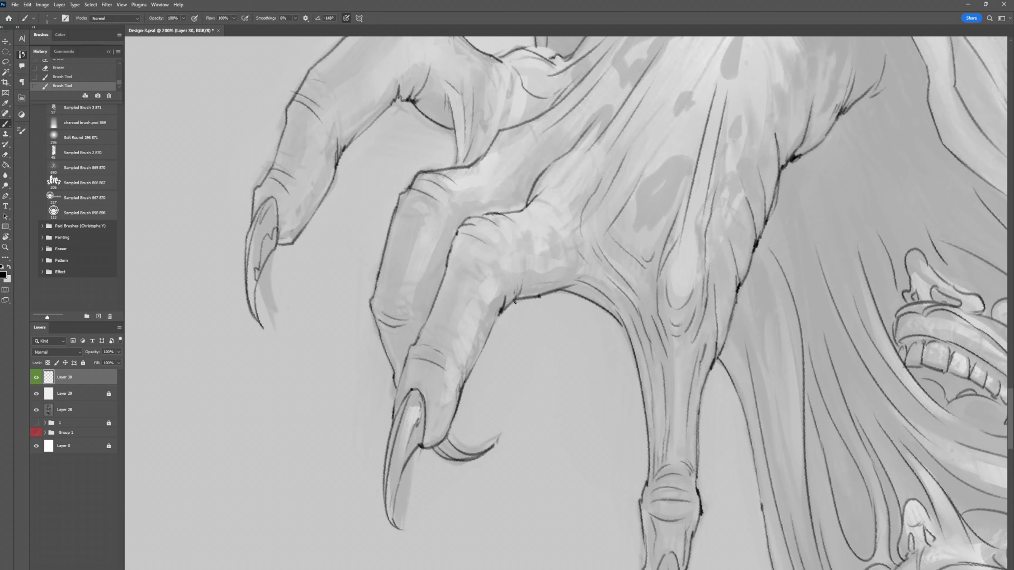
{"action": "key", "text": "ctrl+s"}
{"action": "left_click_drag", "start_coordinate": [475, 136], "coordinate": [483, 120]}
{"action": "left_click_drag", "start_coordinate": [478, 138], "coordinate": [482, 126]}
{"action": "key", "text": "ctrl+s"}
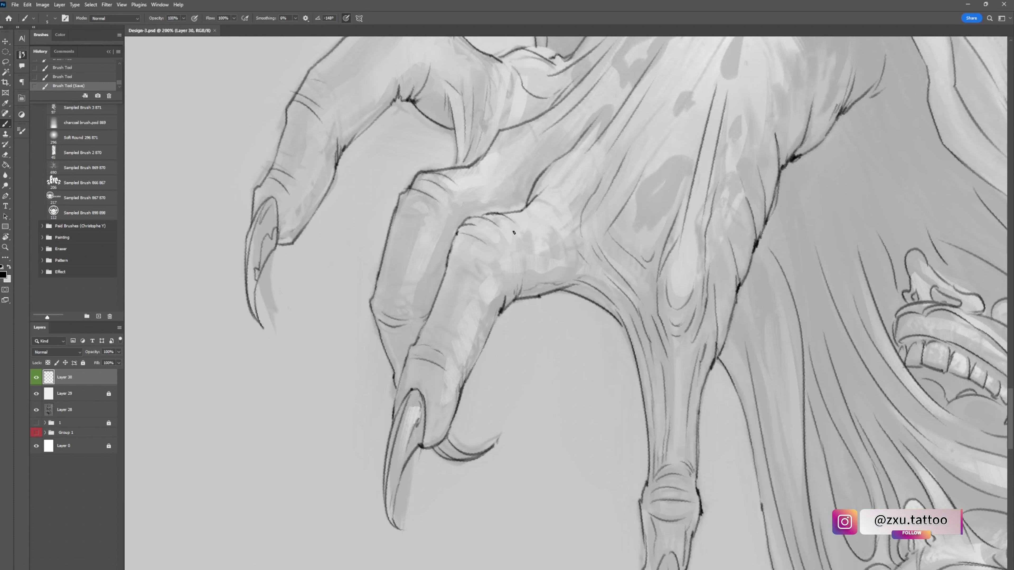
Clean up the knuckle area and add small strokes on the hand.
{"action": "key", "text": "e"}
{"action": "left_click_drag", "start_coordinate": [467, 229], "coordinate": [455, 238]}
{"action": "key", "text": "b"}
{"action": "left_click_drag", "start_coordinate": [527, 179], "coordinate": [543, 192]}
{"action": "key", "text": "e"}
{"action": "scroll", "coordinate": [490, 182], "scroll_direction": "up", "scroll_amount": 2}
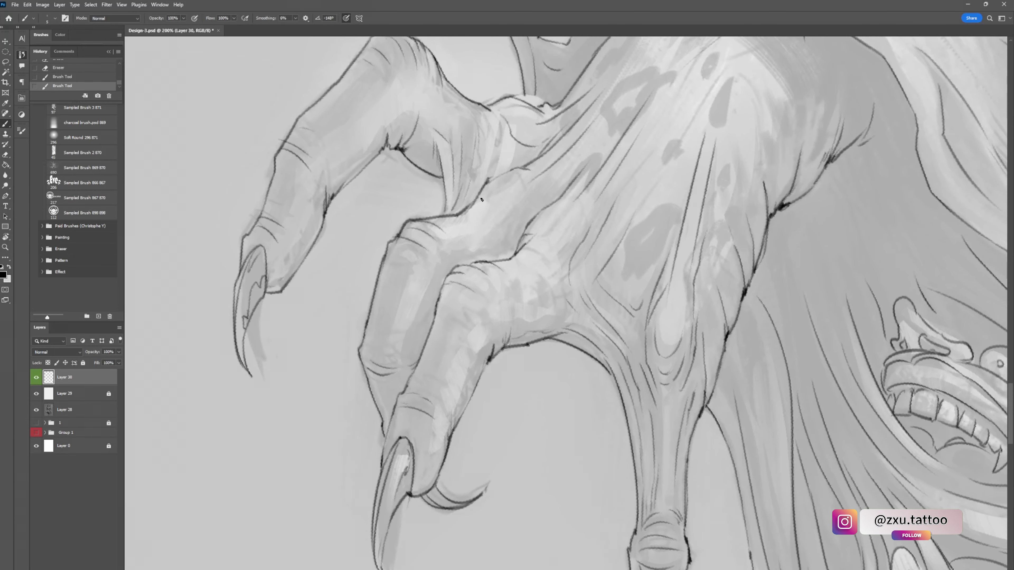
{"action": "key", "text": "b"}
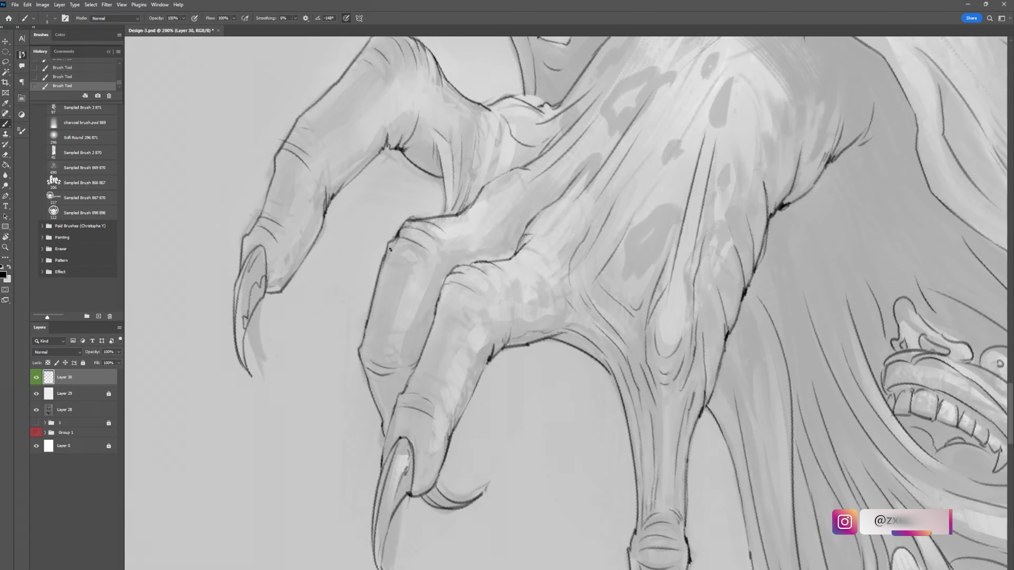
{"action": "scroll", "coordinate": [399, 154], "scroll_direction": "up", "scroll_amount": 3}
{"action": "scroll", "coordinate": [399, 153], "scroll_direction": "up", "scroll_amount": 6}
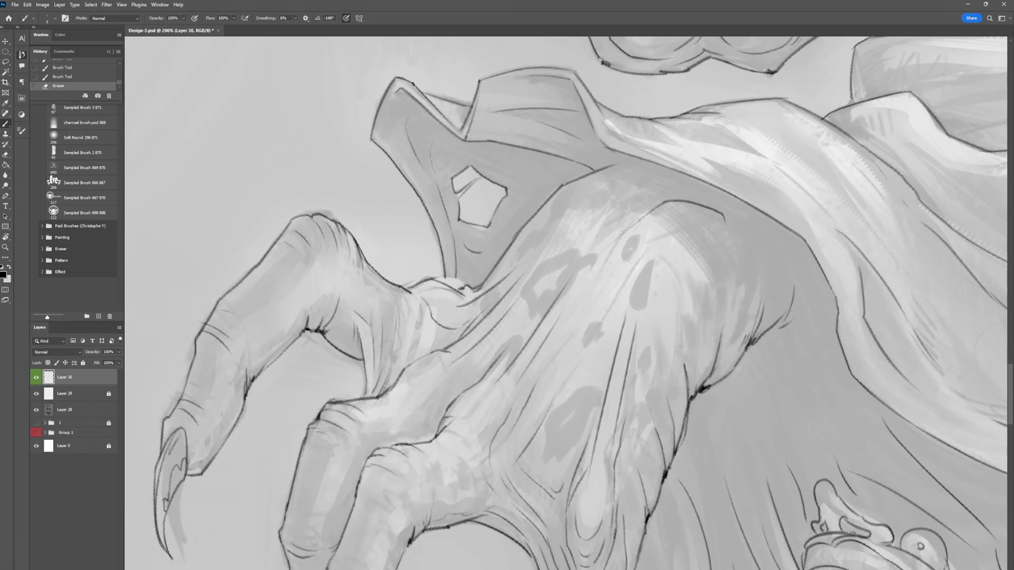
{"action": "scroll", "coordinate": [399, 154], "scroll_direction": "right", "scroll_amount": 3}
Draw a freehand Lasso selection around part of the hand.
{"action": "key", "text": "e"}
{"action": "left_click", "coordinate": [398, 93]}
{"action": "scroll", "coordinate": [398, 92], "scroll_direction": "down", "scroll_amount": 2}
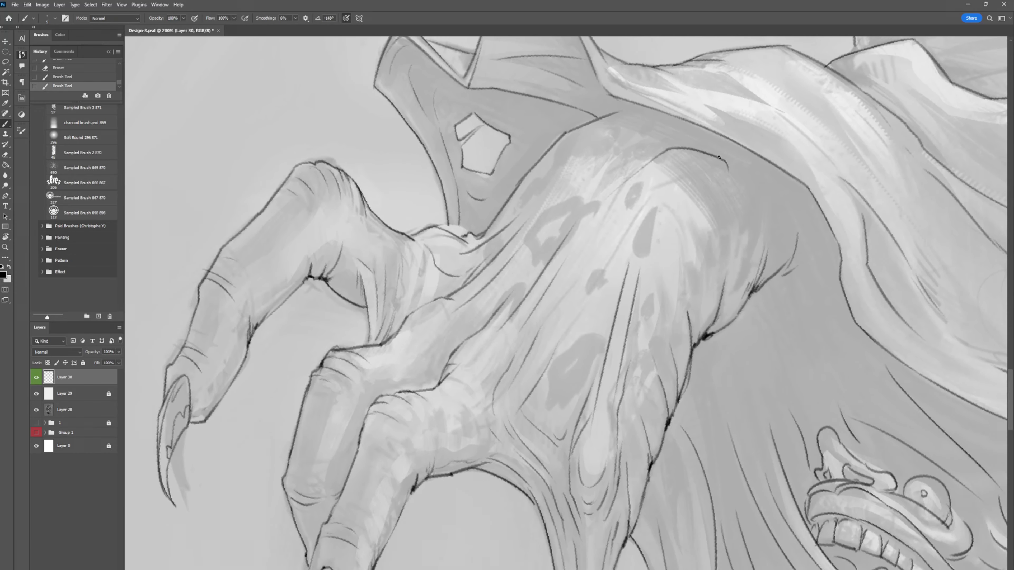
{"action": "key", "text": "l"}
{"action": "key", "text": "ctrl+z"}
{"action": "left_click_drag", "start_coordinate": [584, 212], "coordinate": [511, 331]}
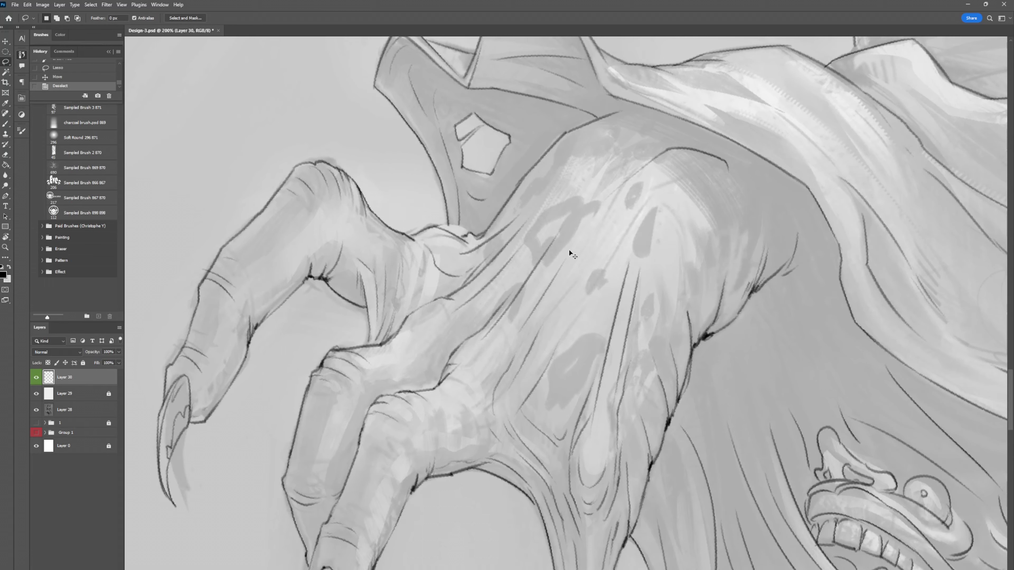
Redraw strokes along the lower wrist and the hand's right edge.
{"action": "key", "text": "b"}
{"action": "left_click_drag", "start_coordinate": [494, 427], "coordinate": [525, 378]}
{"action": "key", "text": "ctrl+z"}
{"action": "scroll", "coordinate": [523, 342], "scroll_direction": "down", "scroll_amount": 5}
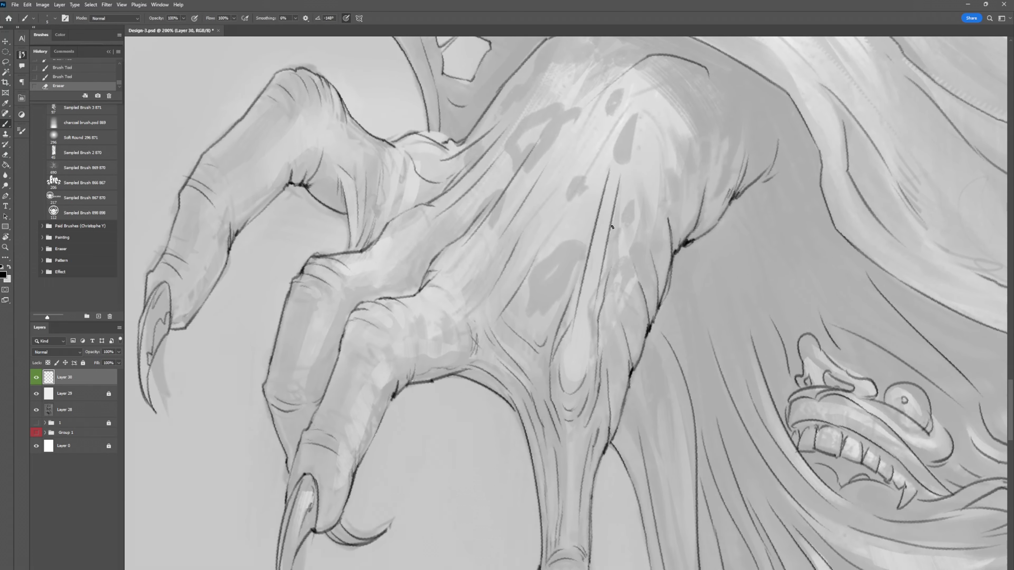
{"action": "left_click_drag", "start_coordinate": [567, 326], "coordinate": [561, 365]}
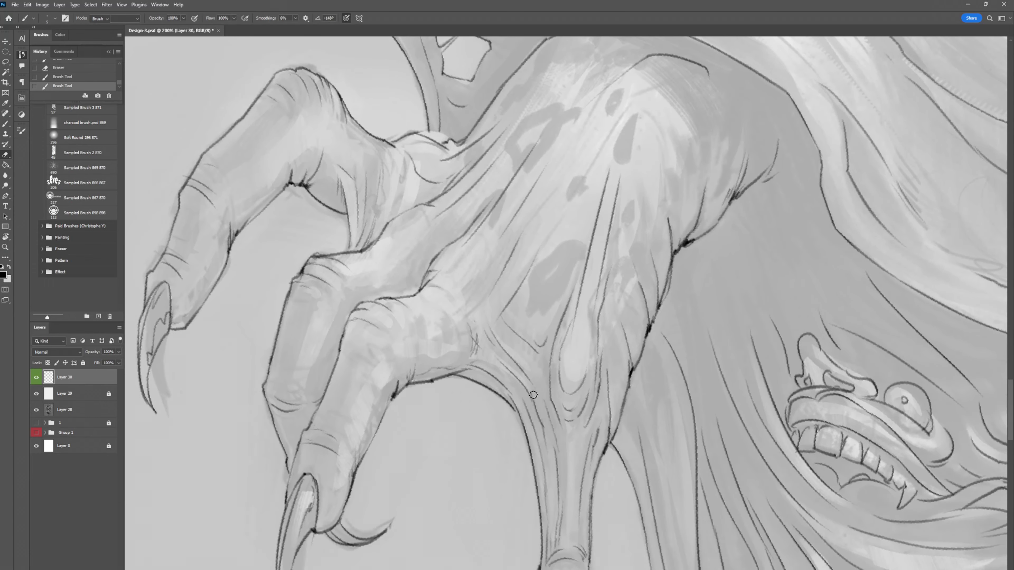
{"action": "left_click_drag", "start_coordinate": [560, 404], "coordinate": [545, 452]}
{"action": "key", "text": "ctrl+z"}
{"action": "key", "text": "ctrl+z"}
{"action": "left_click_drag", "start_coordinate": [675, 256], "coordinate": [712, 226]}
Erase a small stray patch on the claw.
{"action": "key", "text": "e"}
{"action": "key", "text": "b"}
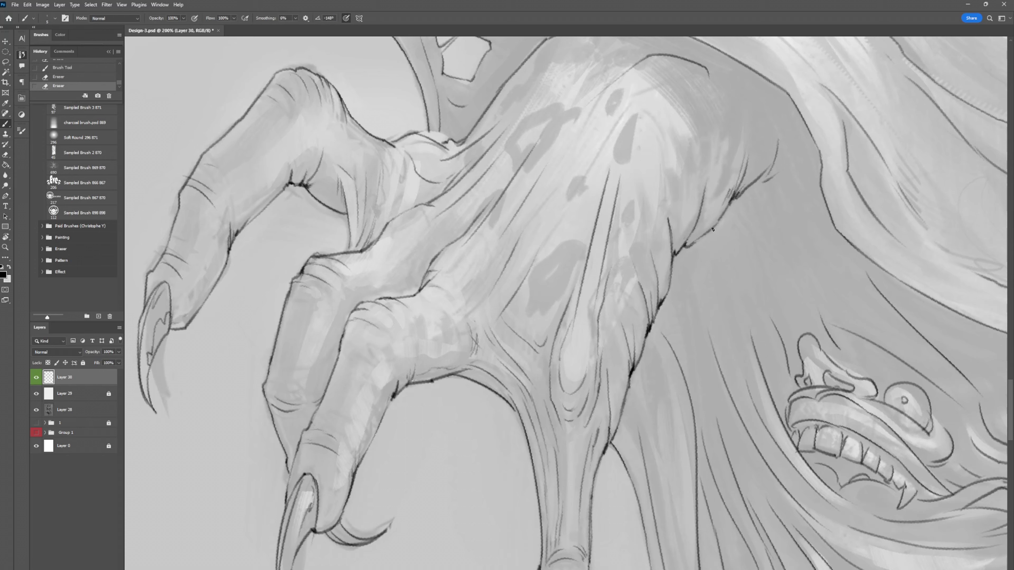
{"action": "key", "text": "e"}
{"action": "left_click_drag", "start_coordinate": [772, 180], "coordinate": [785, 166]}
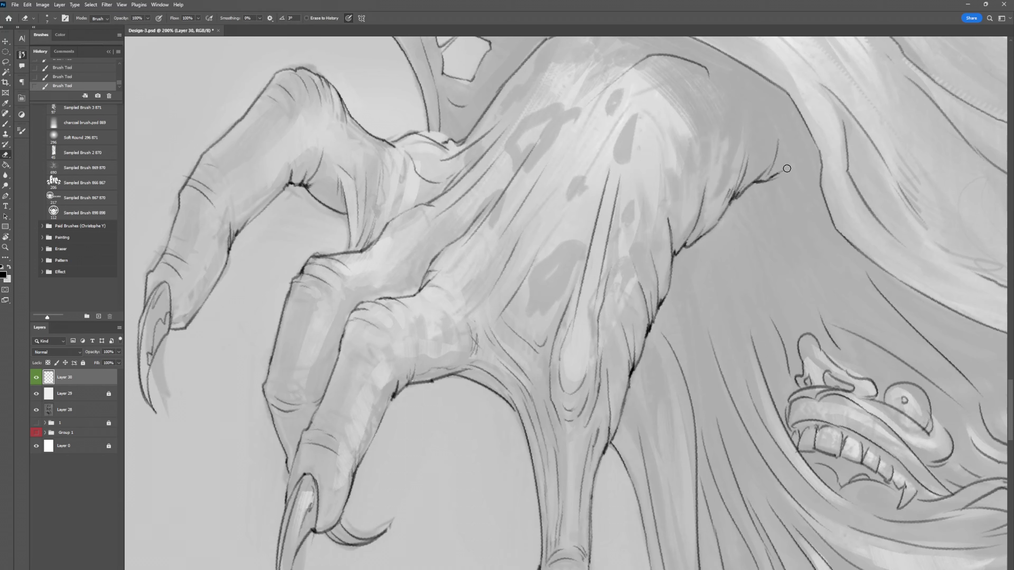
{"action": "key", "text": "b"}
{"action": "scroll", "coordinate": [708, 233], "scroll_direction": "down", "scroll_amount": 5}
{"action": "scroll", "coordinate": [678, 230], "scroll_direction": "right", "scroll_amount": 5}
Darken the grinning face's upper lip and fang edge with dark strokes.
{"action": "left_click_drag", "start_coordinate": [642, 247], "coordinate": [636, 255]}
{"action": "mouse_move", "coordinate": [637, 239]}
{"action": "left_mouse_down"}
{"action": "mouse_move", "coordinate": [630, 252]}
{"action": "mouse_move", "coordinate": [639, 290]}
{"action": "mouse_move", "coordinate": [645, 280]}
{"action": "left_mouse_up"}
{"action": "key", "text": "e"}
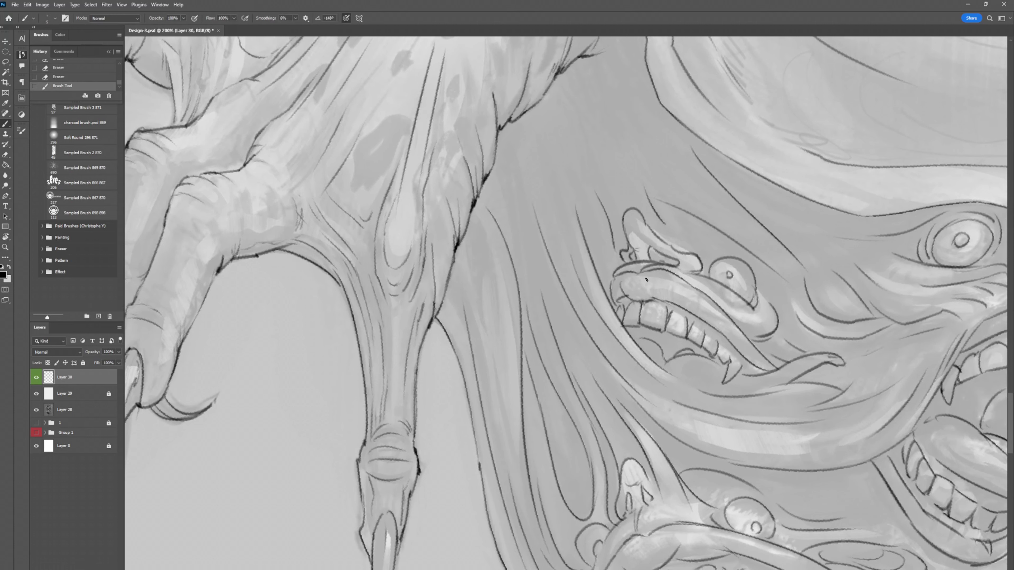
{"action": "key", "text": "b"}
{"action": "left_click_drag", "start_coordinate": [681, 237], "coordinate": [718, 260]}
{"action": "mouse_move", "coordinate": [722, 342]}
{"action": "left_mouse_down"}
{"action": "mouse_move", "coordinate": [730, 360]}
{"action": "mouse_move", "coordinate": [725, 249]}
{"action": "left_mouse_up"}
Erase excess line at the claw edge and redraw it with a dark line.
{"action": "key", "text": "e"}
{"action": "left_click", "coordinate": [640, 360]}
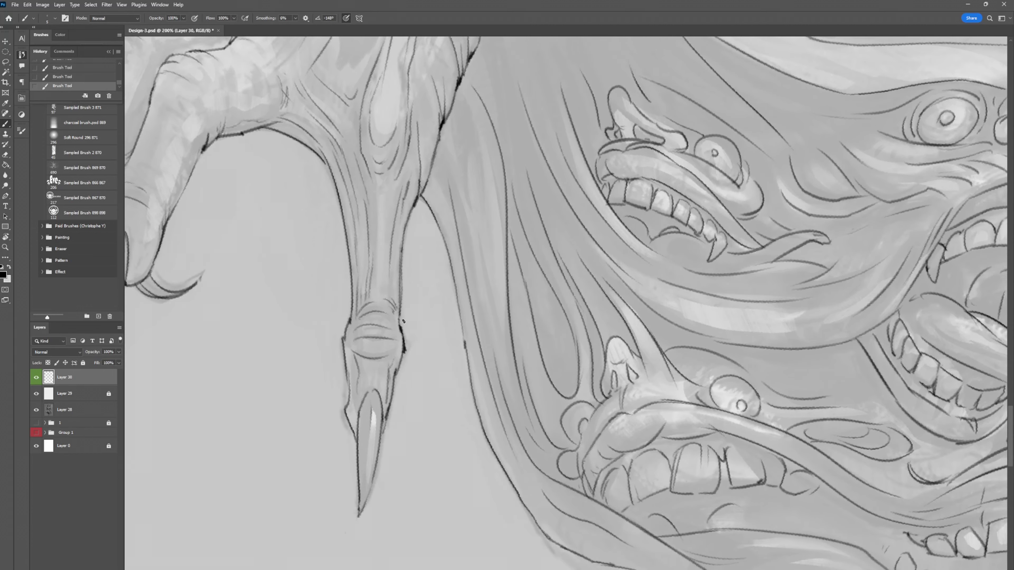
{"action": "left_click_drag", "start_coordinate": [343, 351], "coordinate": [344, 386]}
{"action": "key", "text": "b"}
{"action": "left_click_drag", "start_coordinate": [343, 344], "coordinate": [348, 387]}
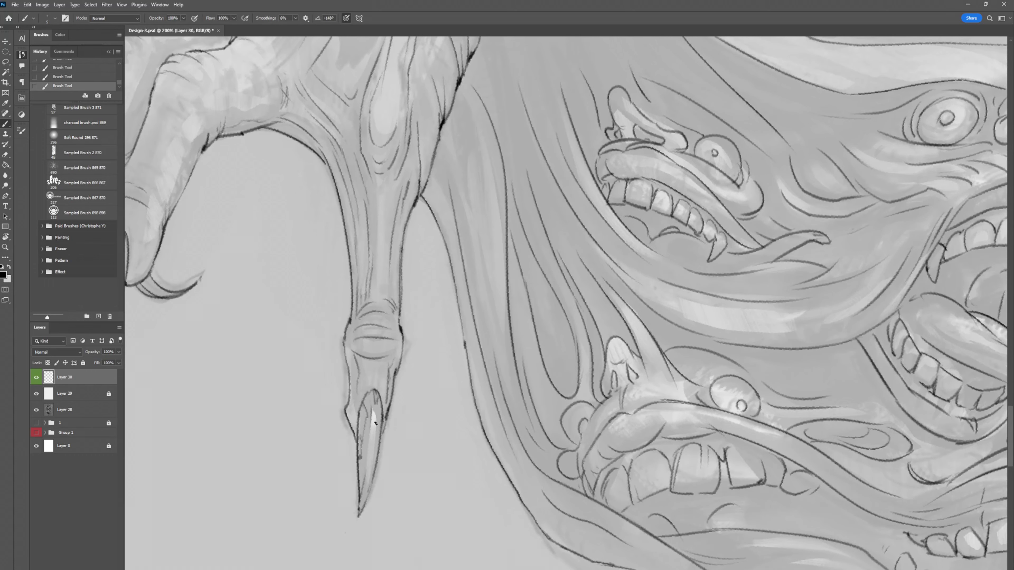
{"action": "scroll", "coordinate": [386, 408], "scroll_direction": "up", "scroll_amount": 3}
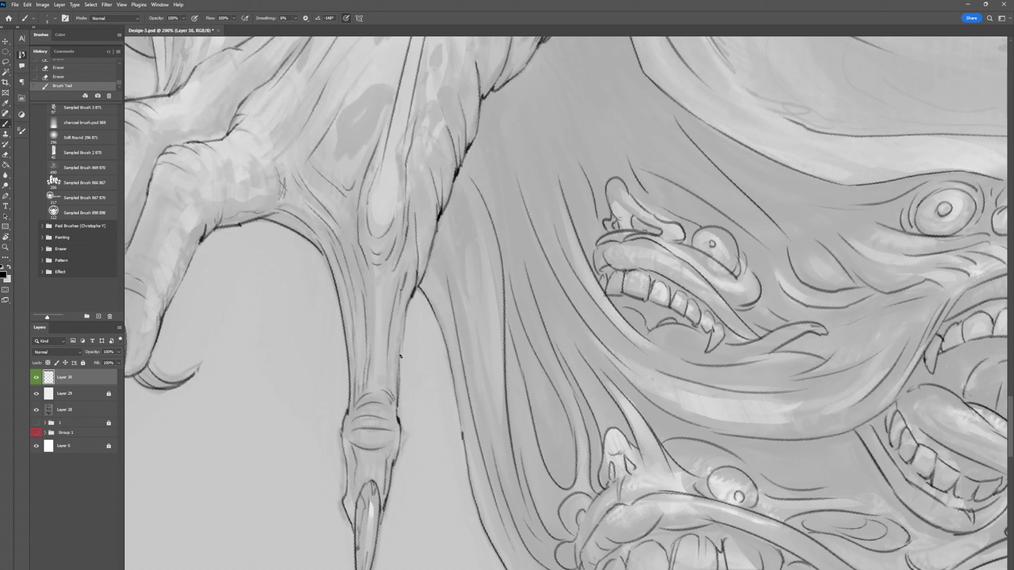
{"action": "key", "text": "e"}
{"action": "left_click_drag", "start_coordinate": [345, 397], "coordinate": [352, 423]}
Trim part of the claw edge with the eraser.
{"action": "key", "text": "b"}
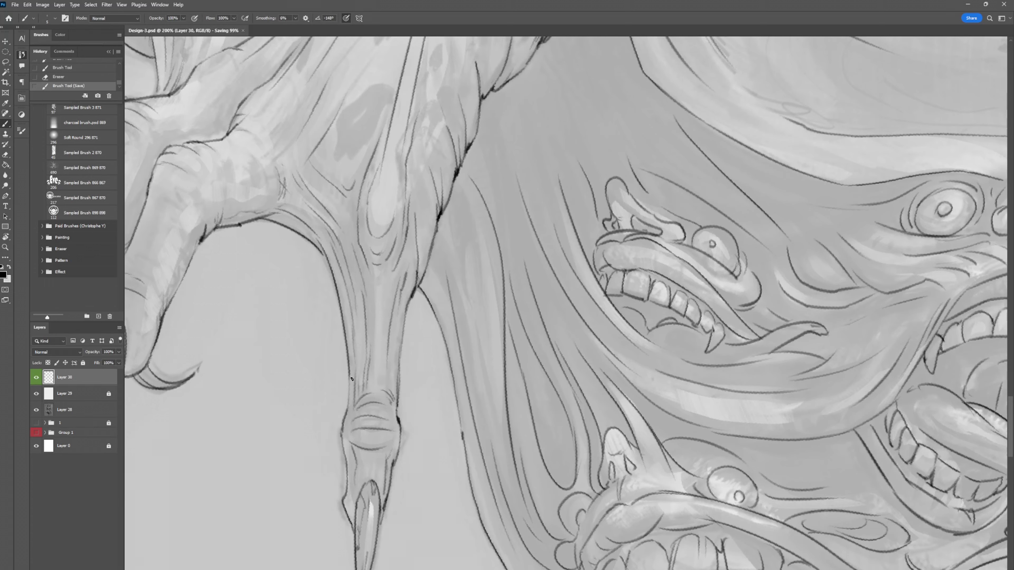
{"action": "key", "text": "e"}
{"action": "left_click_drag", "start_coordinate": [400, 375], "coordinate": [399, 384]}
{"action": "left_click_drag", "start_coordinate": [400, 380], "coordinate": [399, 391]}
{"action": "key", "text": "b"}
{"action": "scroll", "coordinate": [385, 398], "scroll_direction": "up", "scroll_amount": 3}
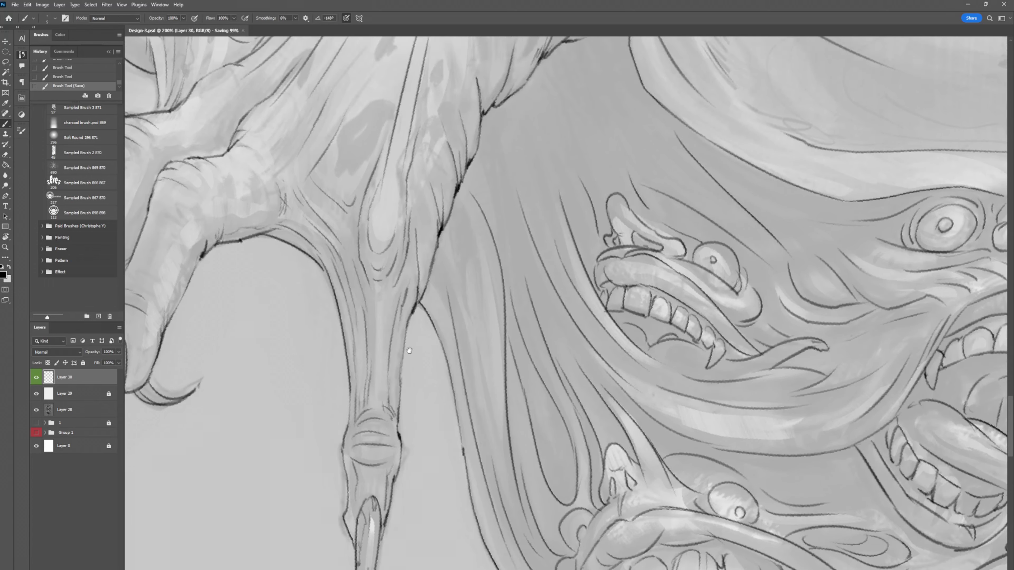
{"action": "scroll", "coordinate": [345, 328], "scroll_direction": "up", "scroll_amount": 2}
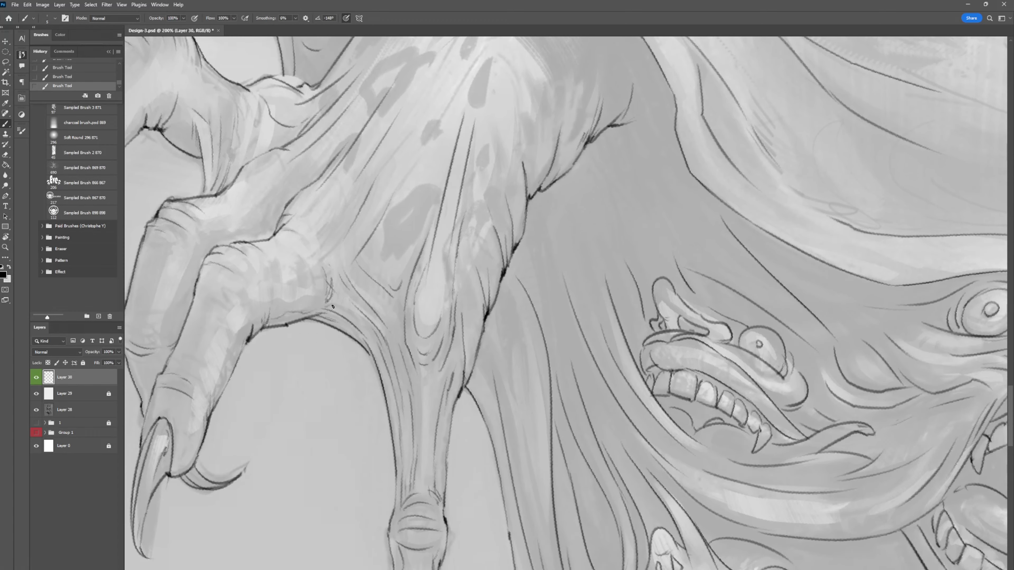
{"action": "scroll", "coordinate": [333, 306], "scroll_direction": "left", "scroll_amount": 3}
{"action": "scroll", "coordinate": [334, 328], "scroll_direction": "left", "scroll_amount": 2}
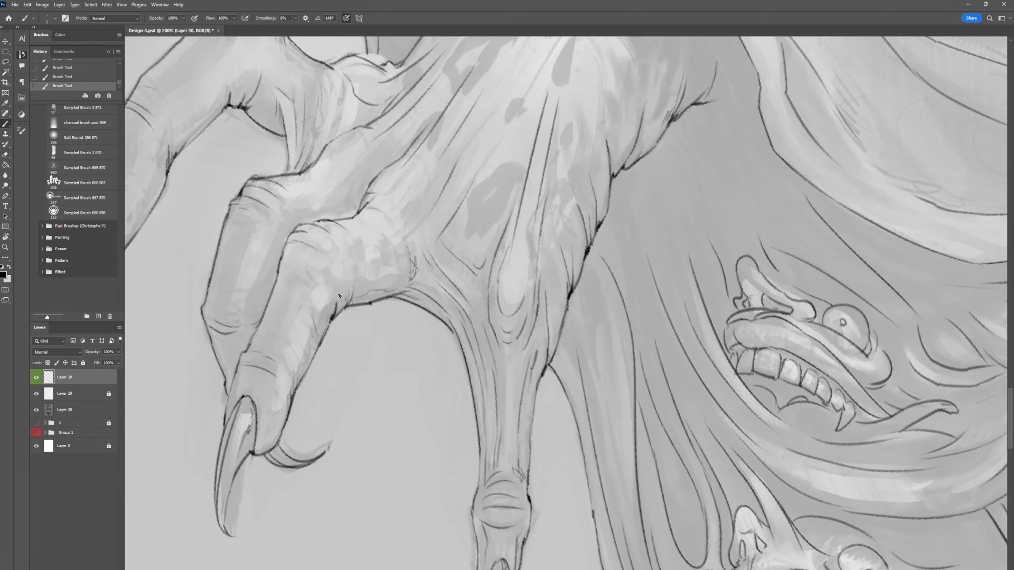
Clean stray lines on the claw tip and redraw the outer claw outline.
{"action": "left_click_drag", "start_coordinate": [258, 439], "coordinate": [247, 465]}
{"action": "key", "text": "ctrl+z"}
{"action": "scroll", "coordinate": [264, 399], "scroll_direction": "up", "scroll_amount": 4}
{"action": "scroll", "coordinate": [264, 399], "scroll_direction": "left", "scroll_amount": 6}
{"action": "key", "text": "e"}
{"action": "left_click_drag", "start_coordinate": [224, 328], "coordinate": [216, 312]}
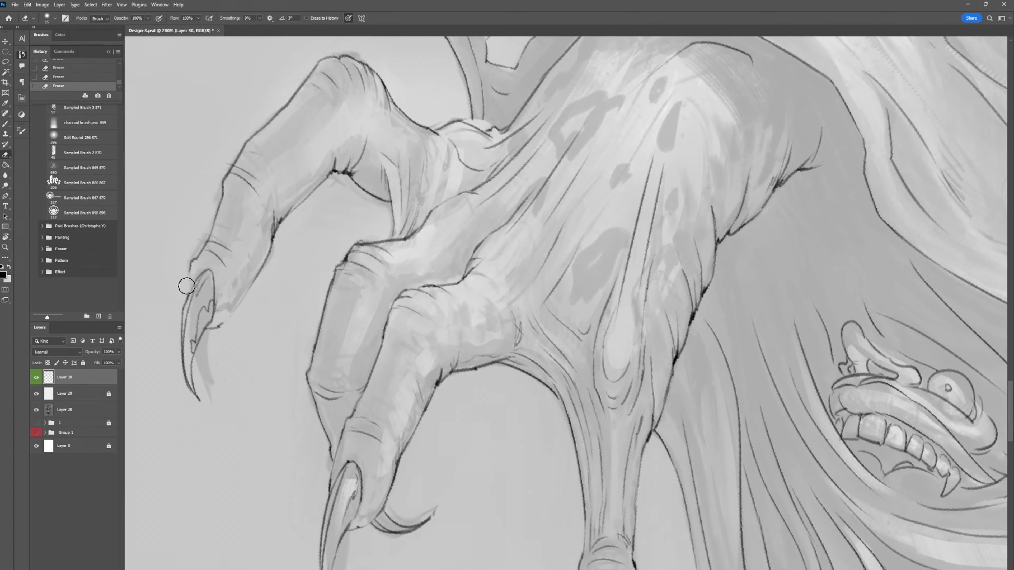
{"action": "key", "text": "b"}
{"action": "mouse_move", "coordinate": [195, 278]}
{"action": "left_mouse_down"}
{"action": "mouse_move", "coordinate": [185, 303]}
{"action": "mouse_move", "coordinate": [237, 306]}
{"action": "left_mouse_up"}
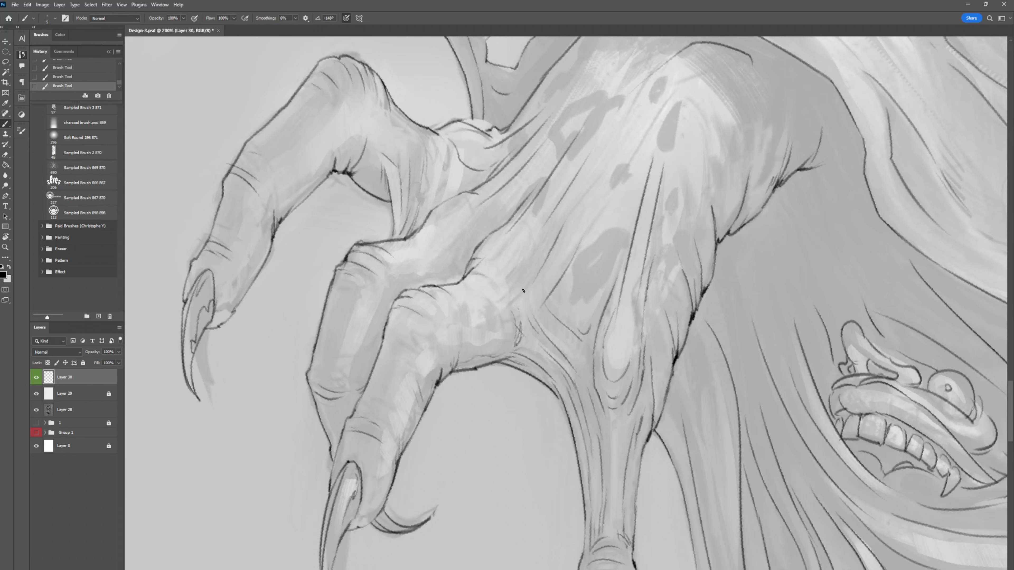
Add line detail along the wrist and redraw lines on the grinning face's lip.
{"action": "mouse_move", "coordinate": [497, 199]}
{"action": "left_mouse_down"}
{"action": "mouse_move", "coordinate": [487, 160]}
{"action": "mouse_move", "coordinate": [515, 132]}
{"action": "left_mouse_up"}
{"action": "left_click_drag", "start_coordinate": [503, 173], "coordinate": [528, 143]}
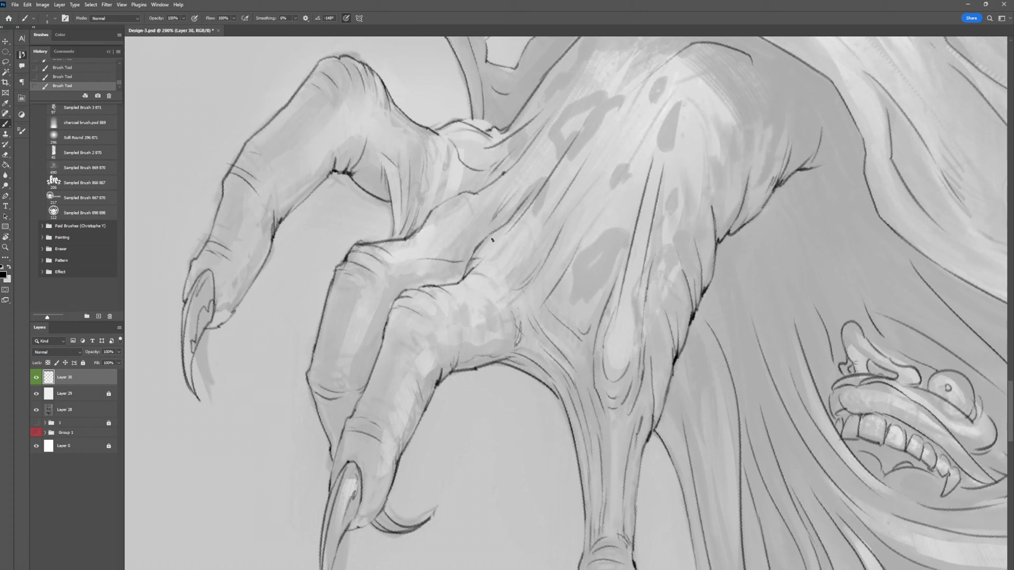
{"action": "scroll", "coordinate": [487, 224], "scroll_direction": "right", "scroll_amount": 3}
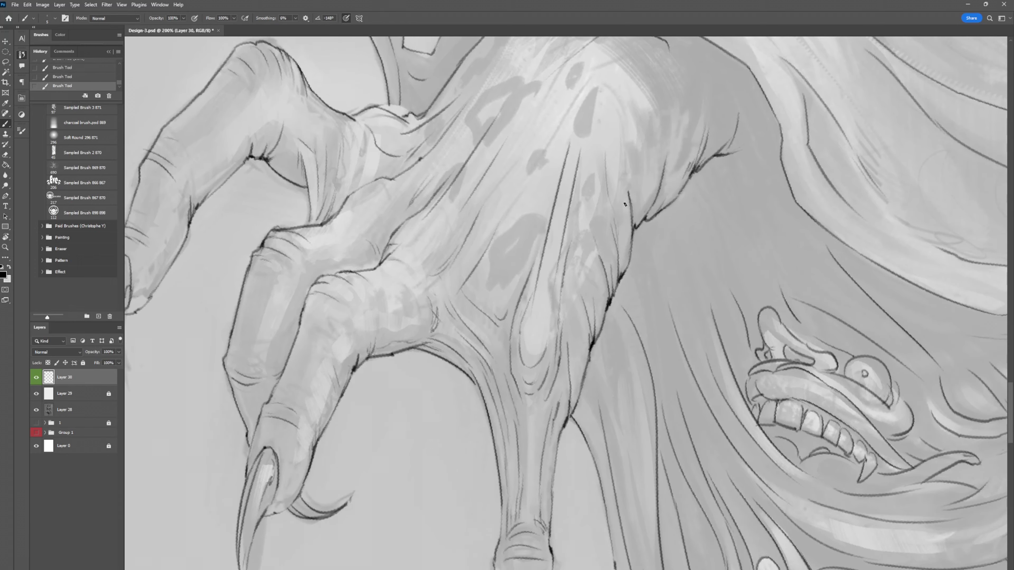
{"action": "scroll", "coordinate": [625, 204], "scroll_direction": "right", "scroll_amount": 3}
{"action": "scroll", "coordinate": [683, 244], "scroll_direction": "down", "scroll_amount": 3}
{"action": "key", "text": "e"}
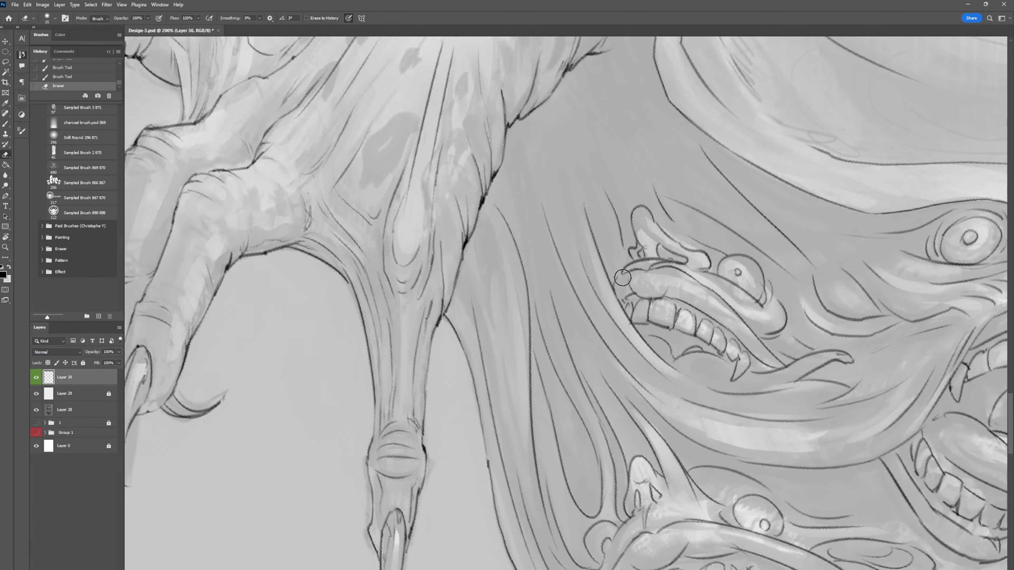
{"action": "key", "text": "b"}
{"action": "left_click_drag", "start_coordinate": [649, 240], "coordinate": [656, 233]}
Add and redraw short strokes around the lower face's mouth, saving the file.
{"action": "left_click_drag", "start_coordinate": [628, 272], "coordinate": [561, 135]}
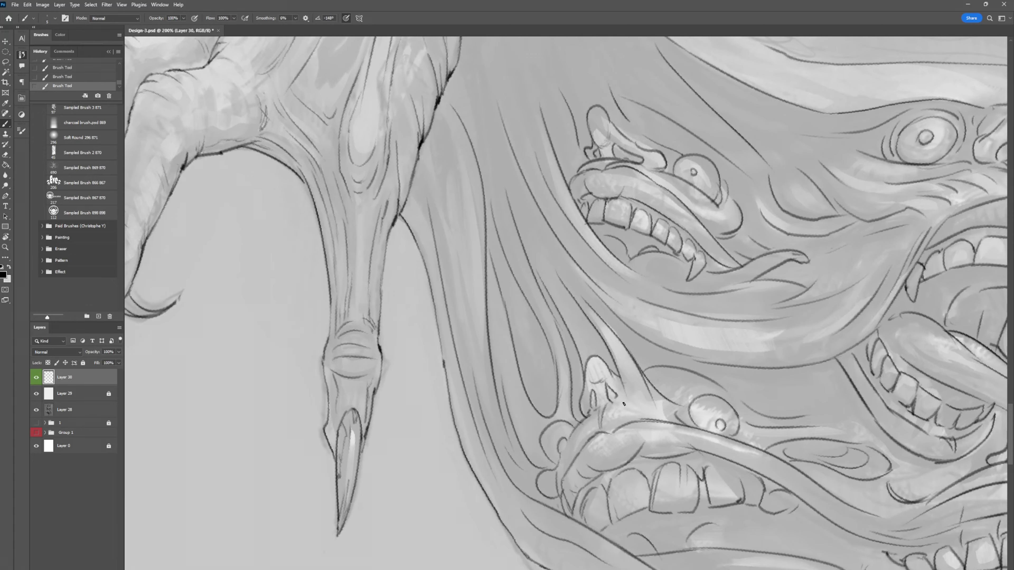
{"action": "key", "text": "ctrl+s"}
{"action": "left_click_drag", "start_coordinate": [607, 390], "coordinate": [599, 322]}
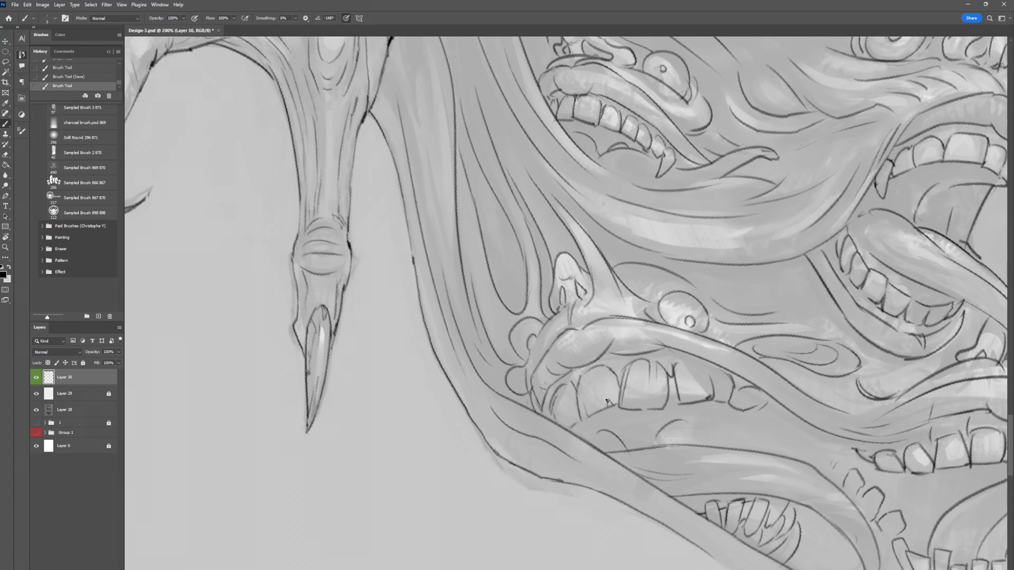
{"action": "left_click_drag", "start_coordinate": [567, 383], "coordinate": [578, 390]}
{"action": "key", "text": "ctrl+s"}
{"action": "left_click_drag", "start_coordinate": [551, 334], "coordinate": [531, 356]}
{"action": "key", "text": "e"}
{"action": "left_click_drag", "start_coordinate": [567, 294], "coordinate": [571, 304]}
{"action": "key", "text": "b"}
{"action": "left_click_drag", "start_coordinate": [575, 281], "coordinate": [580, 298]}
Retry the lower face's upper lip line, undo it, and zoom out on the figure.
{"action": "left_click_drag", "start_coordinate": [653, 300], "coordinate": [605, 272]}
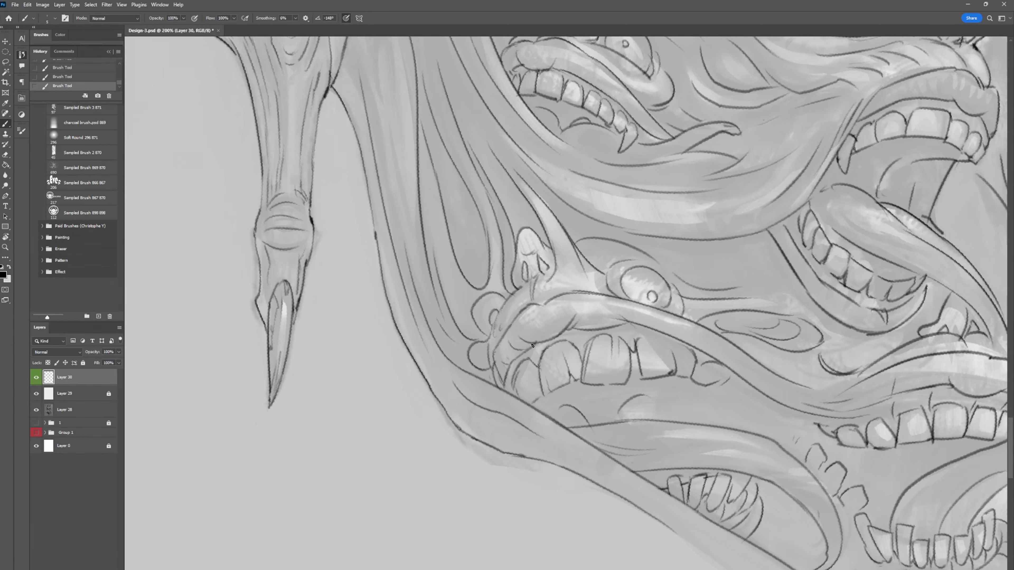
{"action": "key", "text": "ctrl+z"}
{"action": "key", "text": "ctrl+z"}
{"action": "left_click_drag", "start_coordinate": [539, 303], "coordinate": [594, 304]}
{"action": "key", "text": "ctrl+z"}
{"action": "left_click_drag", "start_coordinate": [499, 343], "coordinate": [420, 302]}
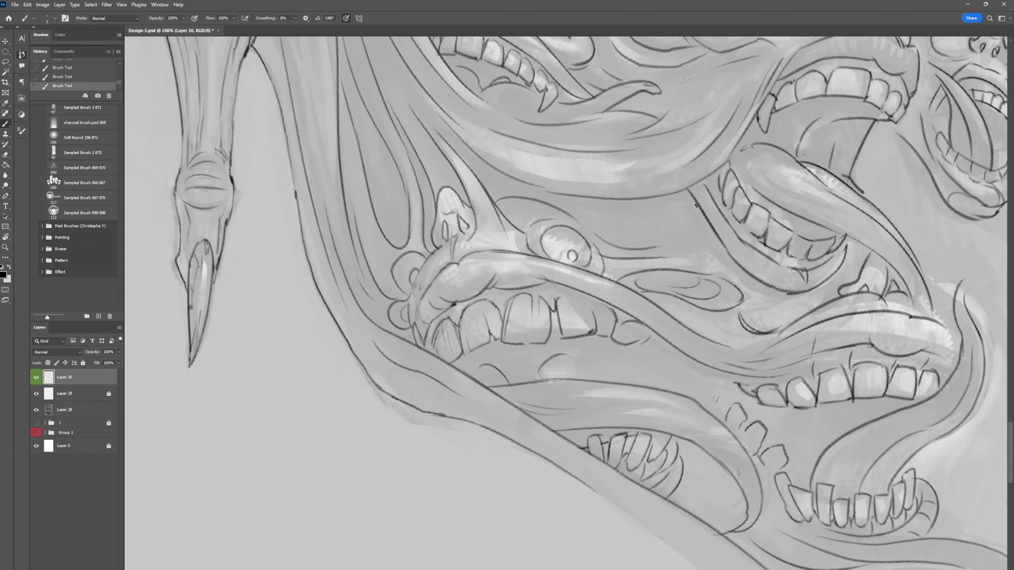
{"action": "key", "text": "ctrl+minus"}
Rotate the canvas and add a thin stroke along the figure's left outline.
{"action": "left_click_drag", "start_coordinate": [709, 380], "coordinate": [726, 145]}
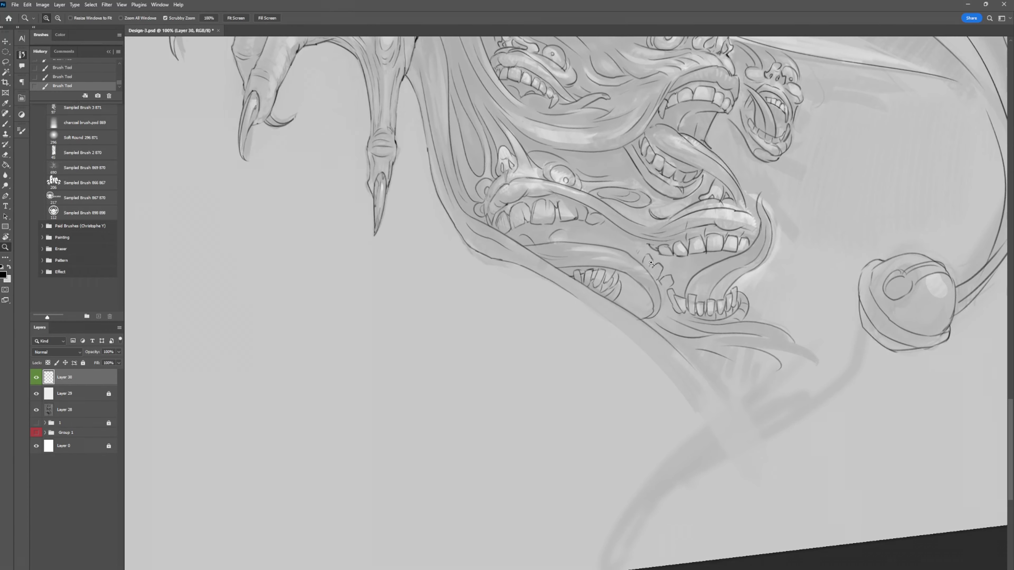
{"action": "key", "text": "b"}
{"action": "left_click_drag", "start_coordinate": [733, 285], "coordinate": [716, 218]}
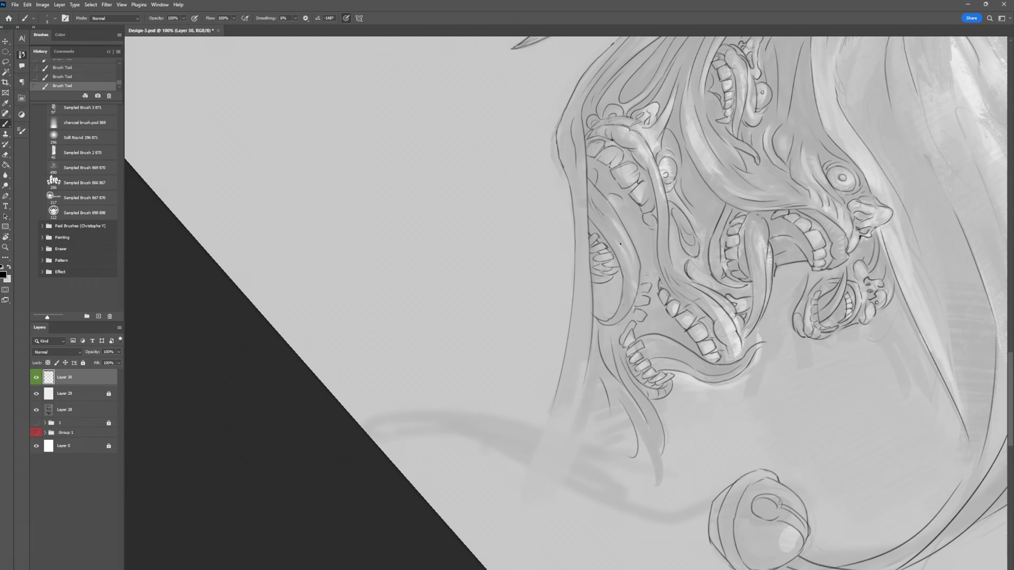
{"action": "left_click_drag", "start_coordinate": [620, 244], "coordinate": [602, 321]}
Zoom in on the open mouths and erase a misplaced stroke near the teeth.
{"action": "left_click", "coordinate": [750, 235]}
{"action": "left_click", "coordinate": [749, 235]}
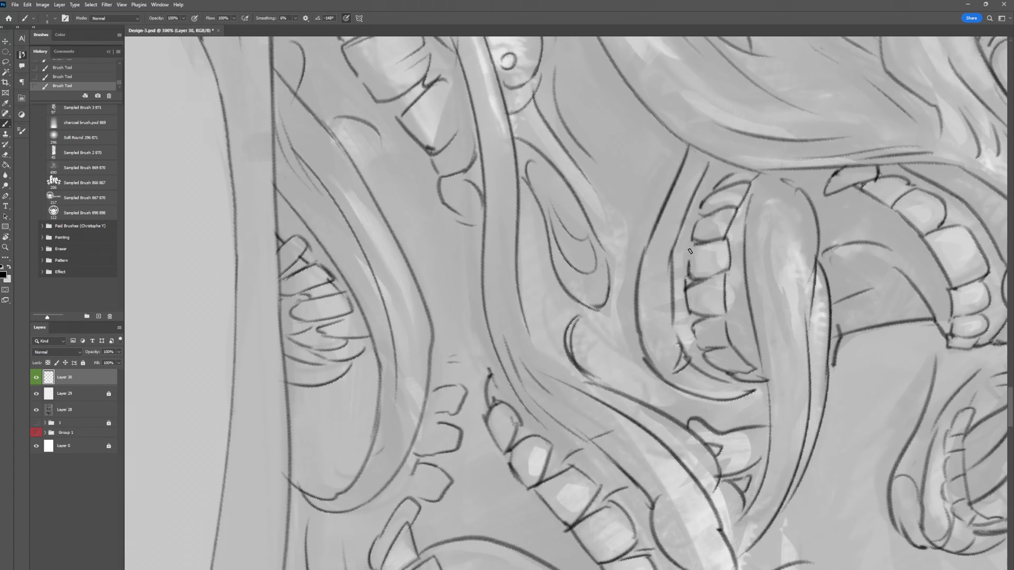
{"action": "left_click_drag", "start_coordinate": [658, 346], "coordinate": [635, 370]}
{"action": "key", "text": "e"}
{"action": "left_click_drag", "start_coordinate": [658, 345], "coordinate": [634, 371]}
{"action": "key", "text": "b"}
Add short strokes to the teeth outline and lighten the dark stroke above them.
{"action": "left_click_drag", "start_coordinate": [704, 158], "coordinate": [698, 172]}
{"action": "left_click_drag", "start_coordinate": [703, 208], "coordinate": [701, 213]}
{"action": "key", "text": "e"}
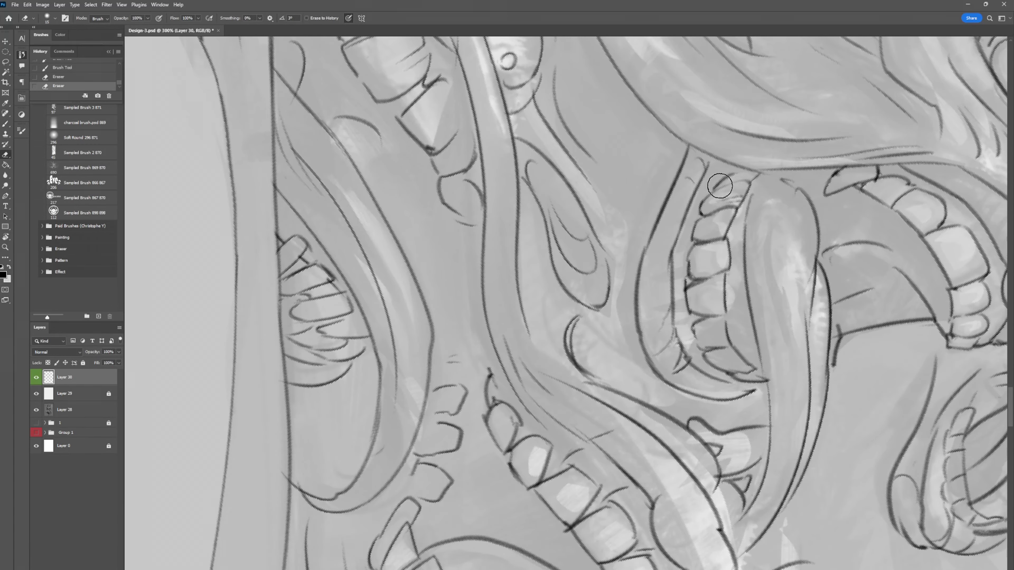
{"action": "left_click_drag", "start_coordinate": [743, 185], "coordinate": [715, 191]}
{"action": "key", "text": "b"}
Refine the lower teeth lines and upper-right teeth, erasing stray lines, then save.
{"action": "left_click_drag", "start_coordinate": [681, 276], "coordinate": [686, 250]}
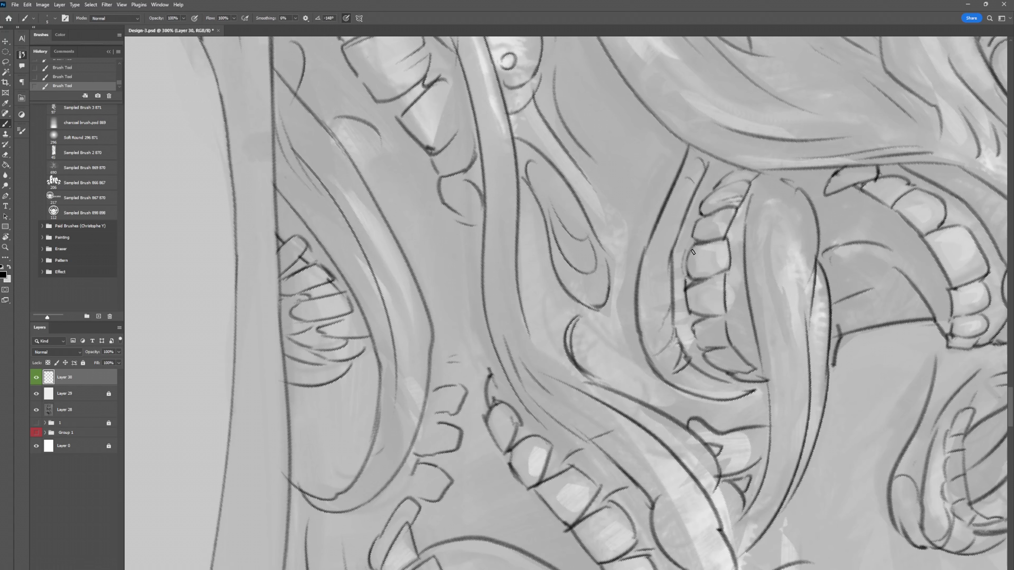
{"action": "mouse_move", "coordinate": [683, 290]}
{"action": "left_mouse_down"}
{"action": "mouse_move", "coordinate": [675, 307]}
{"action": "mouse_move", "coordinate": [699, 349]}
{"action": "mouse_move", "coordinate": [711, 307]}
{"action": "left_mouse_up"}
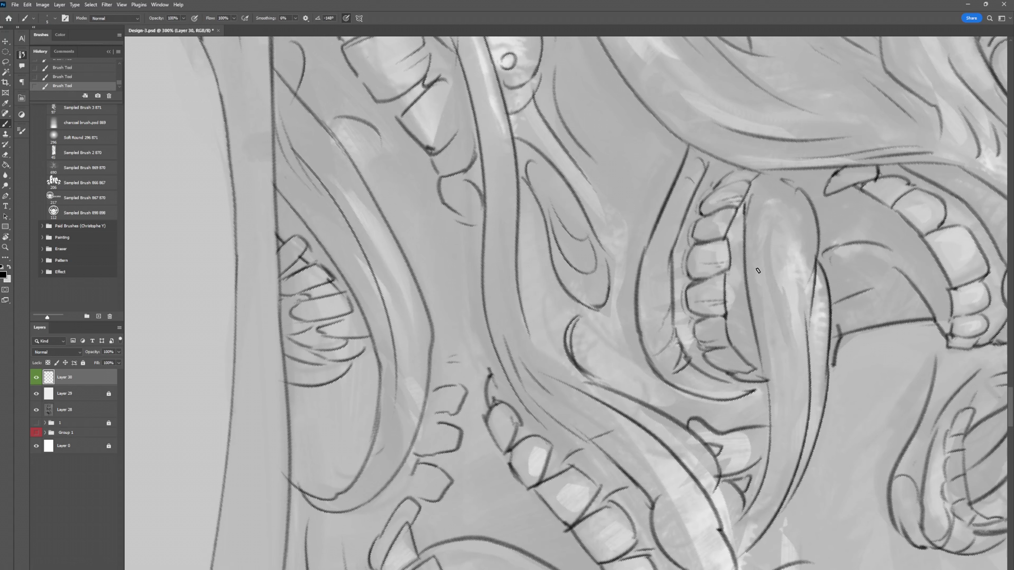
{"action": "left_click_drag", "start_coordinate": [873, 174], "coordinate": [850, 180]}
{"action": "left_click_drag", "start_coordinate": [631, 192], "coordinate": [623, 282]}
{"action": "key", "text": "e"}
{"action": "mouse_move", "coordinate": [635, 203]}
{"action": "left_mouse_down"}
{"action": "mouse_move", "coordinate": [679, 190]}
{"action": "mouse_move", "coordinate": [654, 244]}
{"action": "left_mouse_up"}
{"action": "key", "text": "ctrl+s"}
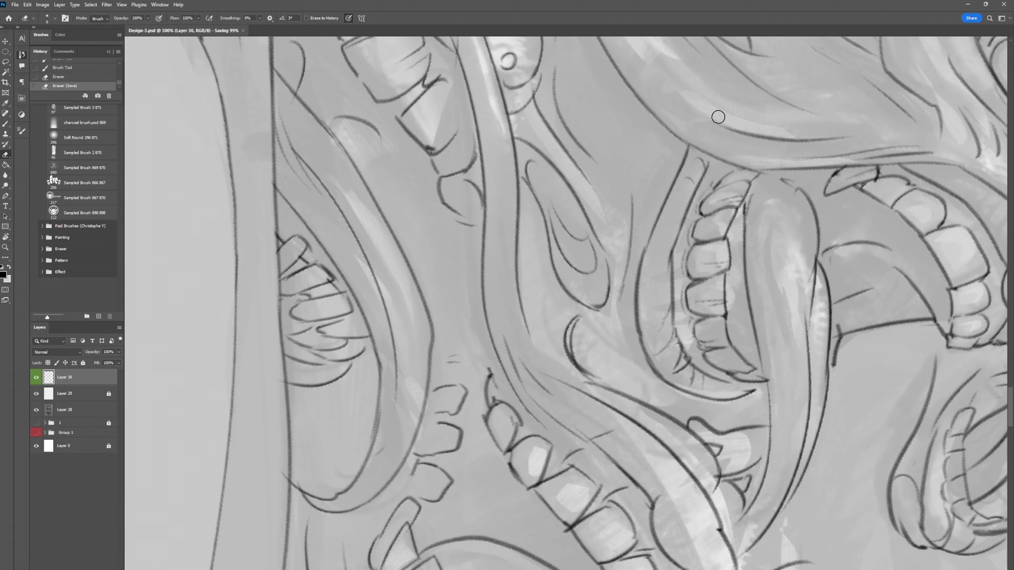
On a second mouth, add dark marks shaping the teeth and darken the lower-right teeth.
{"action": "left_click_drag", "start_coordinate": [720, 113], "coordinate": [737, 363]}
{"action": "key", "text": "b"}
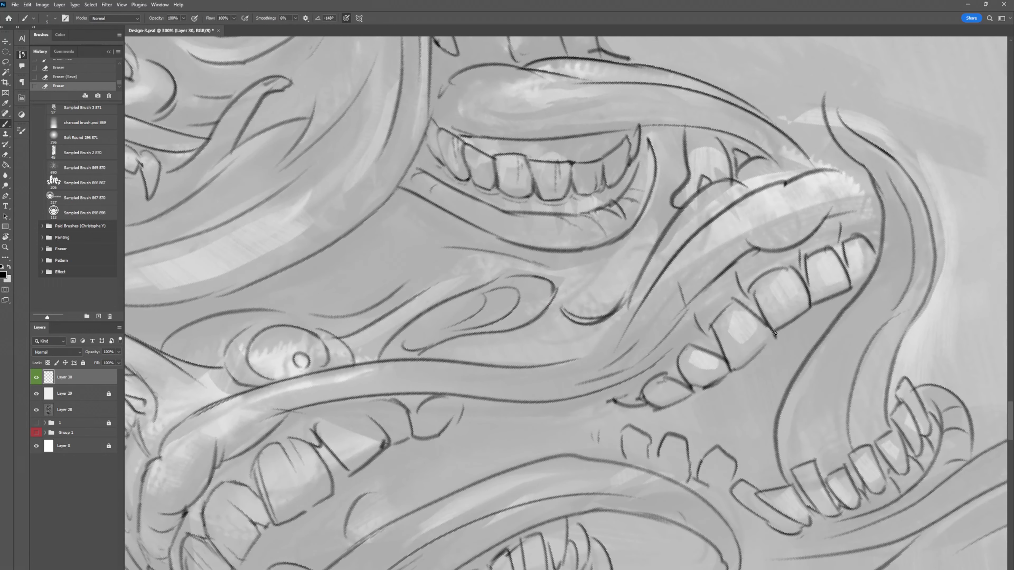
{"action": "left_click_drag", "start_coordinate": [758, 295], "coordinate": [760, 275]}
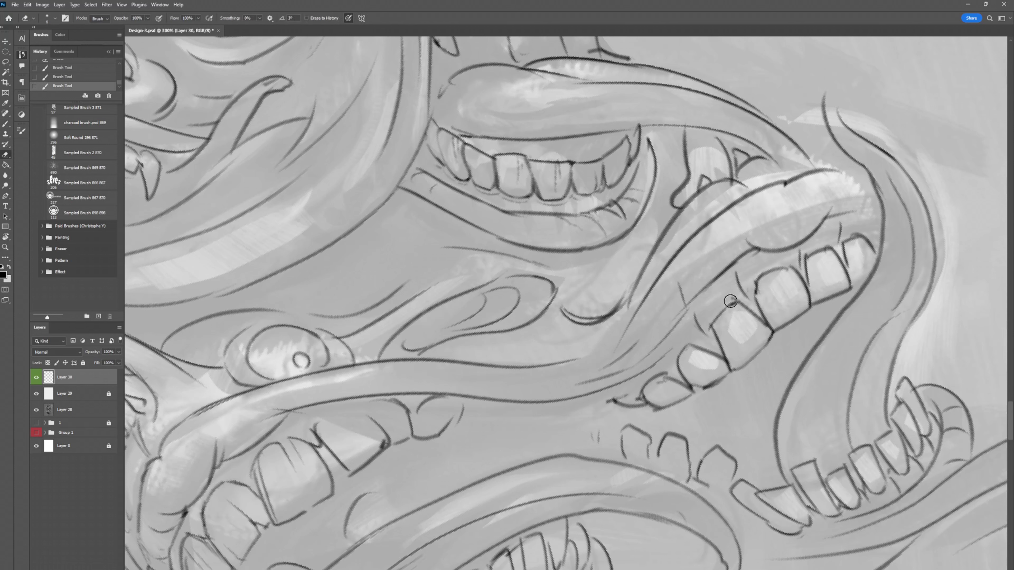
{"action": "mouse_move", "coordinate": [687, 340]}
{"action": "left_mouse_down"}
{"action": "mouse_move", "coordinate": [712, 313]}
{"action": "mouse_move", "coordinate": [754, 295]}
{"action": "left_mouse_up"}
{"action": "left_click_drag", "start_coordinate": [807, 275], "coordinate": [800, 243]}
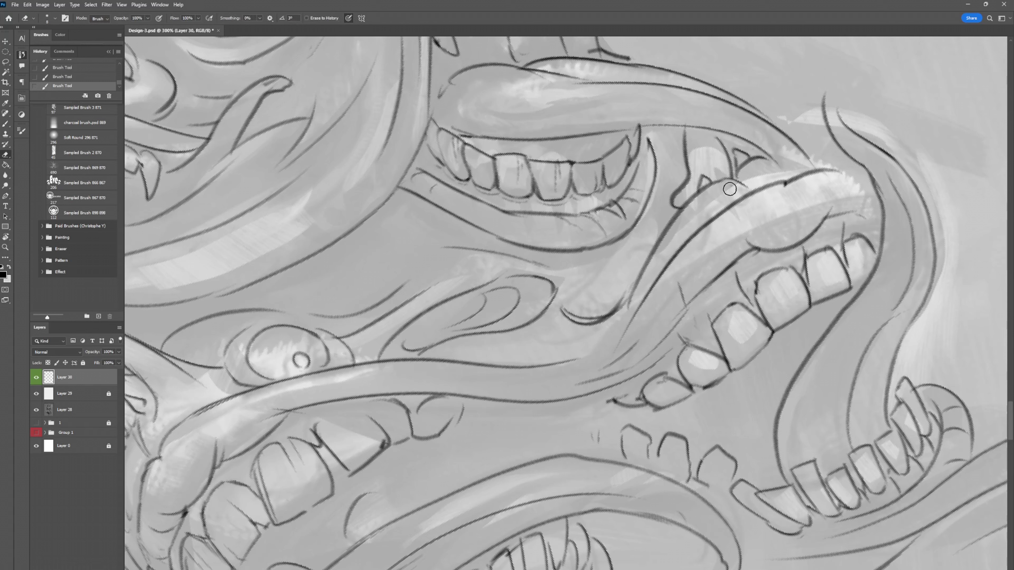
{"action": "mouse_move", "coordinate": [676, 361]}
{"action": "left_mouse_down"}
{"action": "mouse_move", "coordinate": [661, 387]}
{"action": "mouse_move", "coordinate": [714, 384]}
{"action": "mouse_move", "coordinate": [721, 359]}
{"action": "left_mouse_up"}
{"action": "left_click_drag", "start_coordinate": [726, 323], "coordinate": [745, 353]}
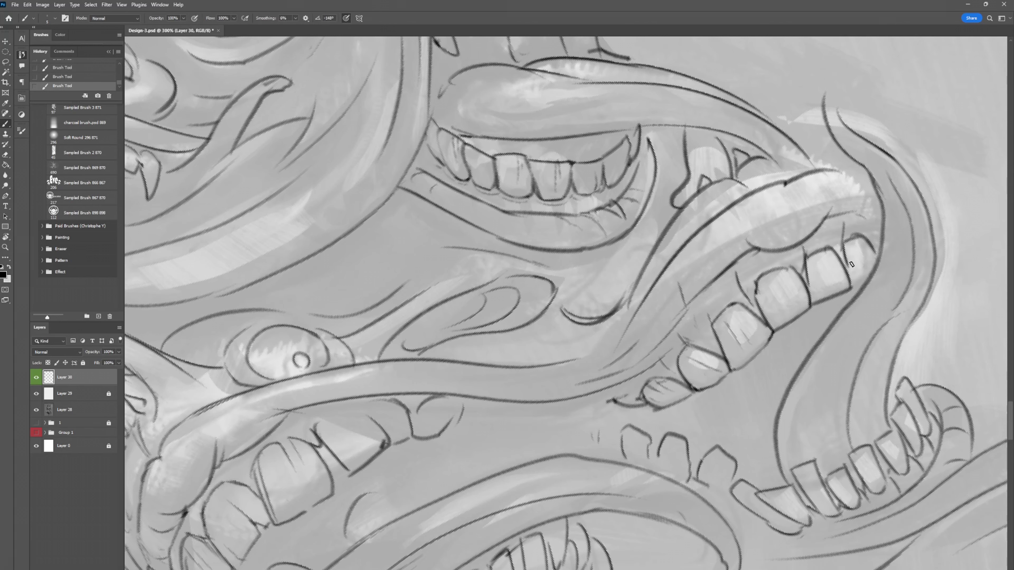
Outline a new lower-jaw tooth, save, and paint shading strokes on the teeth and gums.
{"action": "left_click_drag", "start_coordinate": [874, 227], "coordinate": [854, 284]}
{"action": "scroll", "coordinate": [854, 284], "scroll_direction": "down", "scroll_amount": 3}
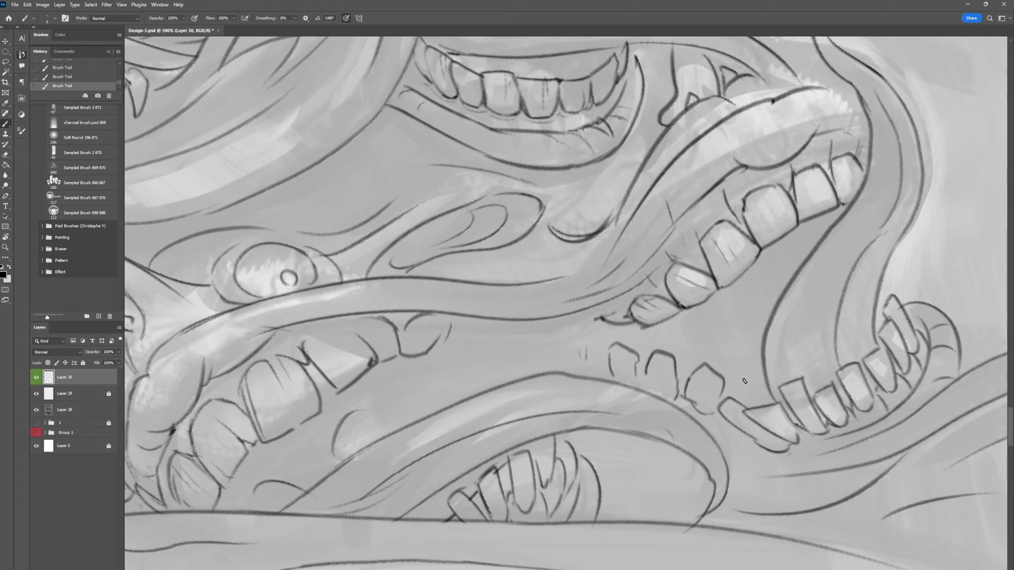
{"action": "left_click_drag", "start_coordinate": [757, 405], "coordinate": [731, 383]}
{"action": "key", "text": "ctrl+s"}
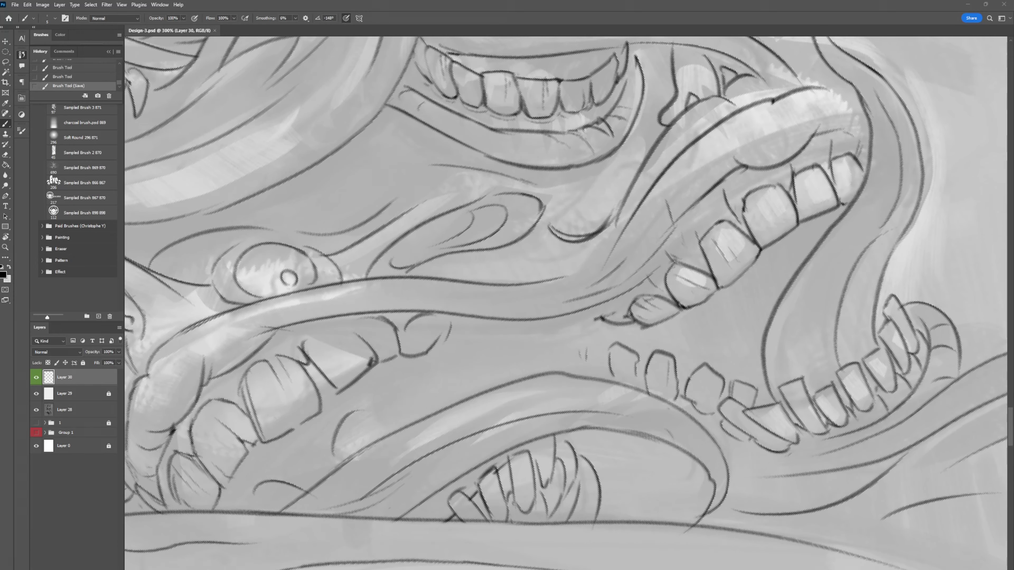
{"action": "left_click_drag", "start_coordinate": [801, 241], "coordinate": [750, 373]}
{"action": "left_click_drag", "start_coordinate": [575, 300], "coordinate": [575, 317]}
{"action": "left_click_drag", "start_coordinate": [603, 279], "coordinate": [610, 316]}
On the next creature's face, erase a small mark and touch up the upper teeth lines.
{"action": "left_click_drag", "start_coordinate": [610, 179], "coordinate": [543, 446]}
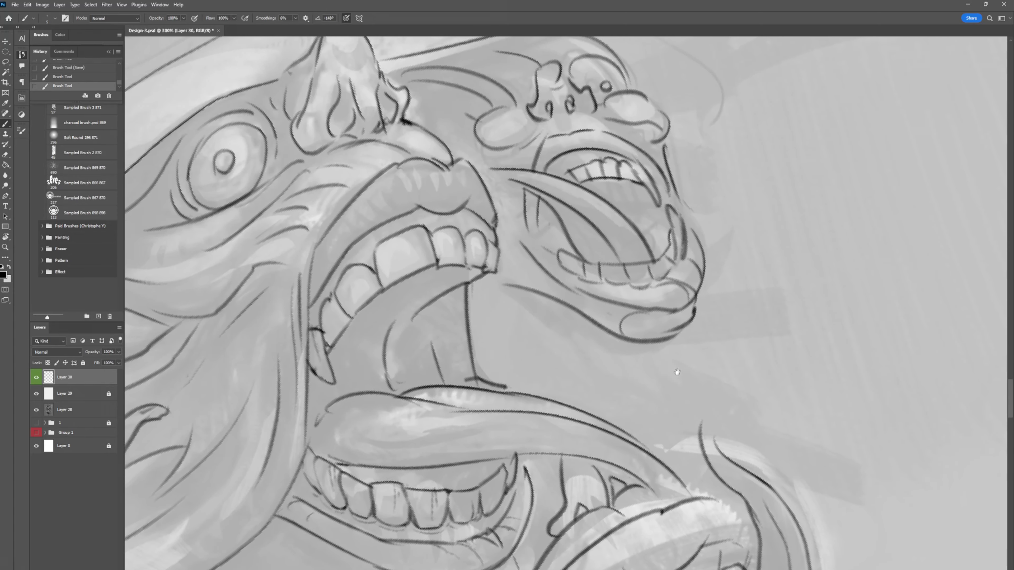
{"action": "key", "text": "e"}
{"action": "mouse_move", "coordinate": [587, 160]}
{"action": "left_mouse_down"}
{"action": "mouse_move", "coordinate": [575, 155]}
{"action": "mouse_move", "coordinate": [635, 166]}
{"action": "left_mouse_up"}
{"action": "key", "text": "b"}
{"action": "left_click_drag", "start_coordinate": [639, 150], "coordinate": [651, 168]}
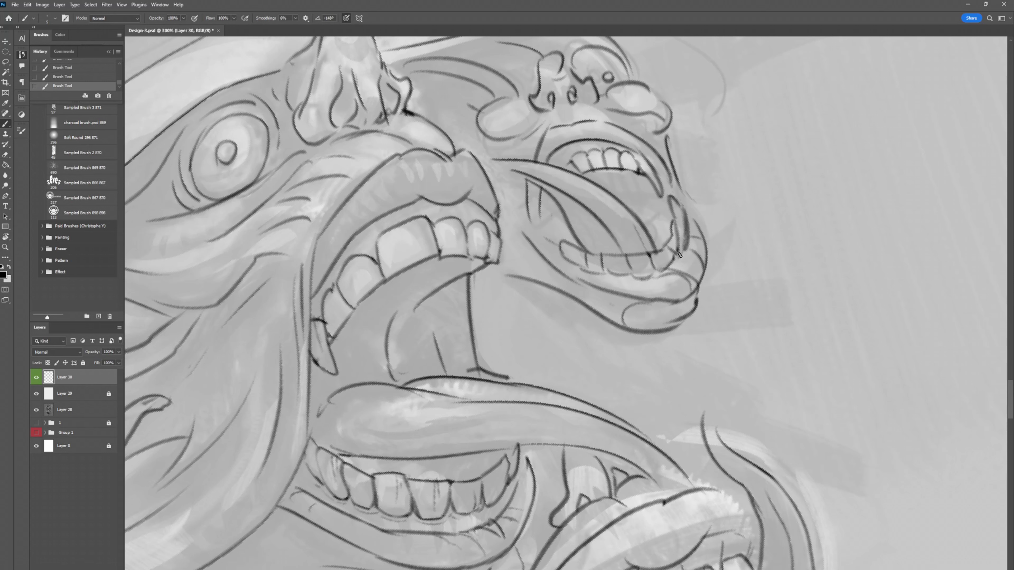
Erase a stray mark in the mouth, redraw a small line, and recentre on the horned faces.
{"action": "key", "text": "e"}
{"action": "left_click_drag", "start_coordinate": [475, 284], "coordinate": [491, 279]}
{"action": "key", "text": "b"}
{"action": "mouse_move", "coordinate": [404, 227]}
{"action": "left_mouse_down"}
{"action": "mouse_move", "coordinate": [410, 242]}
{"action": "mouse_move", "coordinate": [364, 256]}
{"action": "left_mouse_up"}
{"action": "left_click_drag", "start_coordinate": [316, 158], "coordinate": [350, 210]}
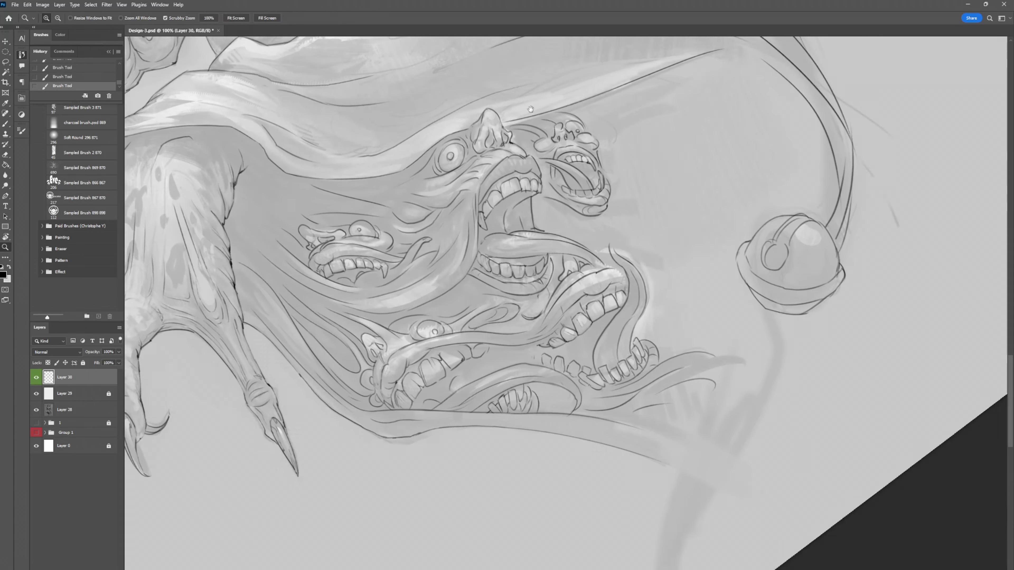
{"action": "left_click_drag", "start_coordinate": [523, 148], "coordinate": [494, 196]}
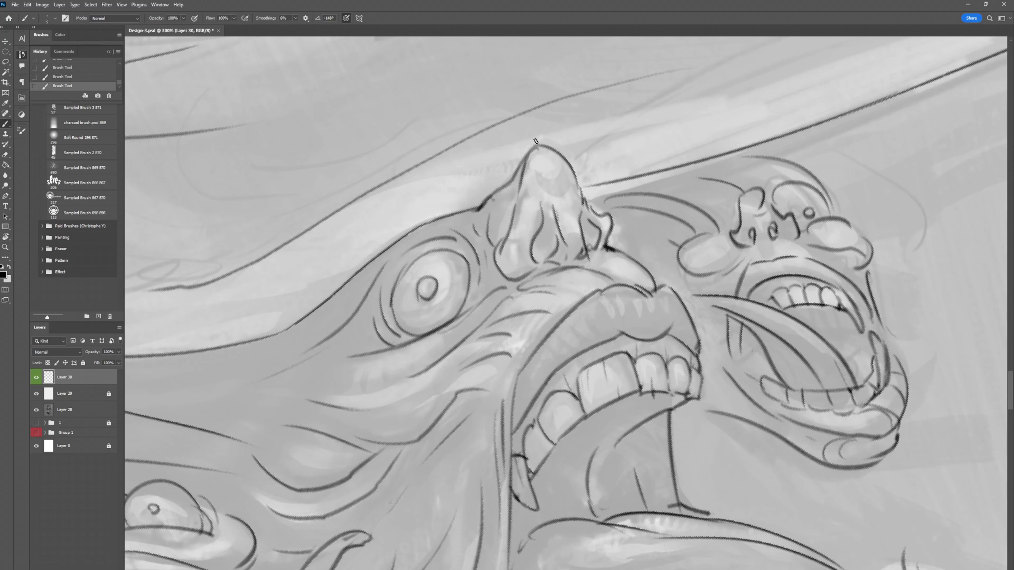
Undo bad brush strokes, erase stray strokes on the small skull's nose, and save.
{"action": "key", "text": "ctrl+z"}
{"action": "key", "text": "e"}
{"action": "key", "text": "b"}
{"action": "key", "text": "e"}
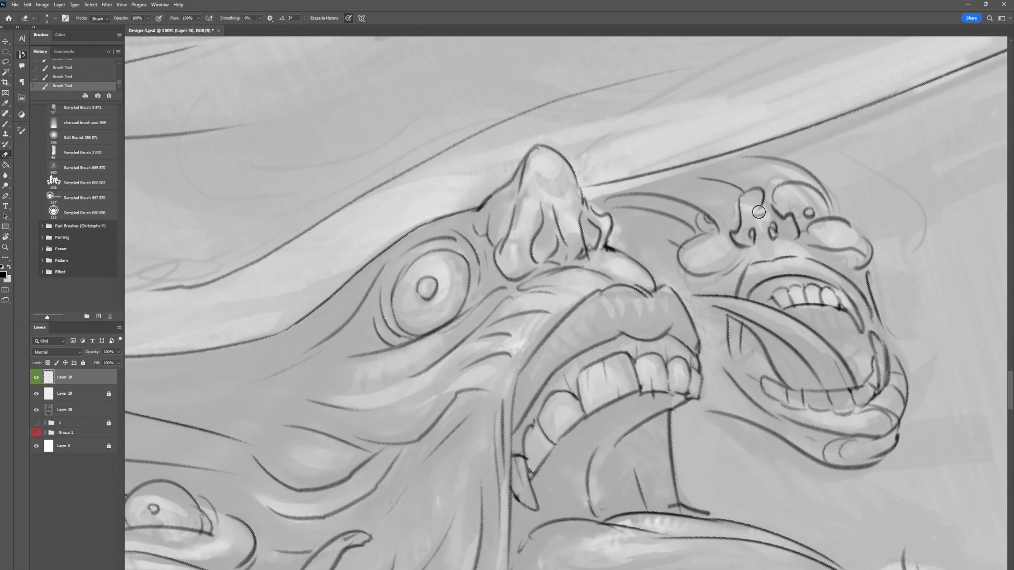
{"action": "key", "text": "b"}
{"action": "mouse_move", "coordinate": [764, 210]}
{"action": "left_mouse_down"}
{"action": "mouse_move", "coordinate": [809, 182]}
{"action": "mouse_move", "coordinate": [688, 349]}
{"action": "mouse_move", "coordinate": [692, 304]}
{"action": "left_mouse_up"}
{"action": "key", "text": "e"}
{"action": "key", "text": "ctrl+s"}
Lighten the lines along the tongue and add a short stroke beside it.
{"action": "key", "text": "b"}
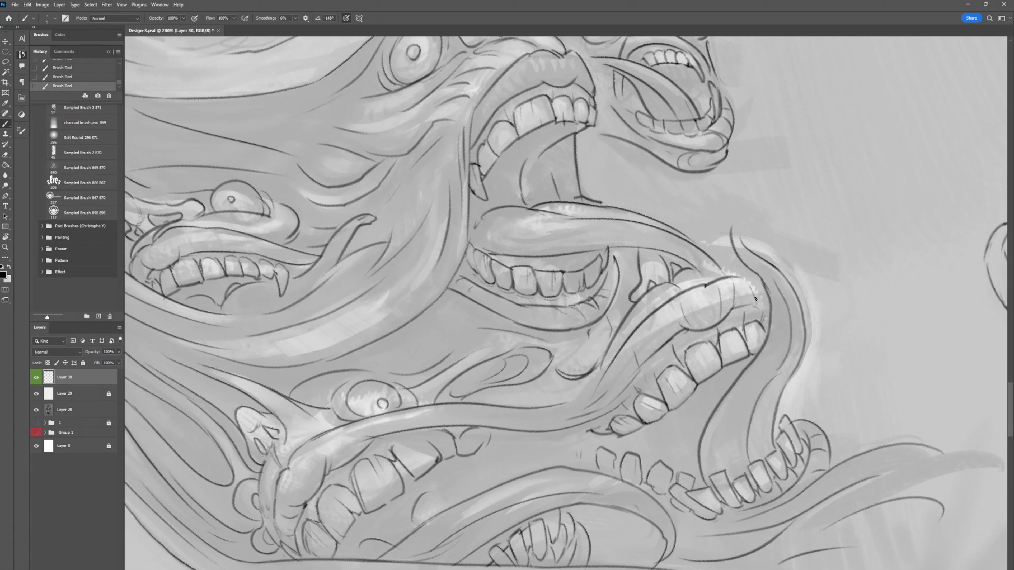
{"action": "key", "text": "e"}
{"action": "left_click_drag", "start_coordinate": [768, 276], "coordinate": [776, 294]}
{"action": "left_click_drag", "start_coordinate": [771, 299], "coordinate": [772, 331]}
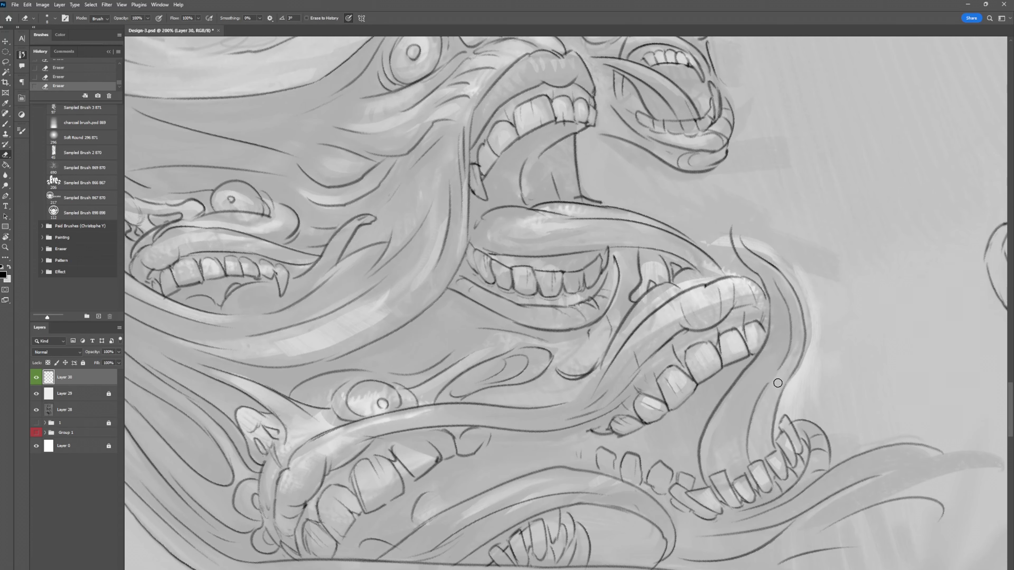
{"action": "key", "text": "b"}
{"action": "mouse_move", "coordinate": [795, 427]}
{"action": "left_mouse_down"}
{"action": "mouse_move", "coordinate": [773, 372]}
{"action": "mouse_move", "coordinate": [778, 398]}
{"action": "left_mouse_up"}
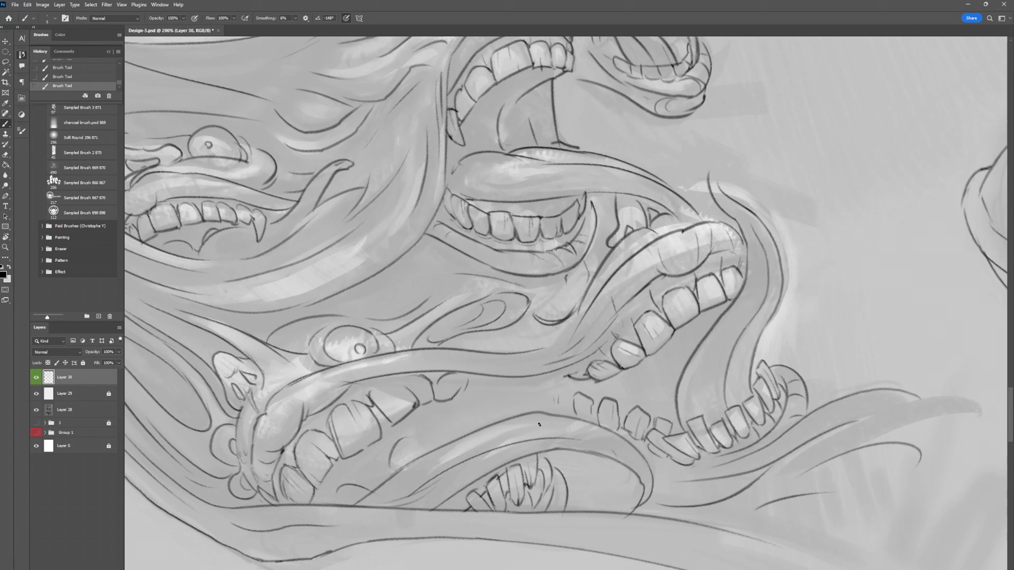
Draw a curl stroke beside the tongue, then zoom out toward the bell.
{"action": "key", "text": "e"}
{"action": "key", "text": "b"}
{"action": "left_click_drag", "start_coordinate": [639, 489], "coordinate": [607, 532]}
{"action": "key", "text": "e"}
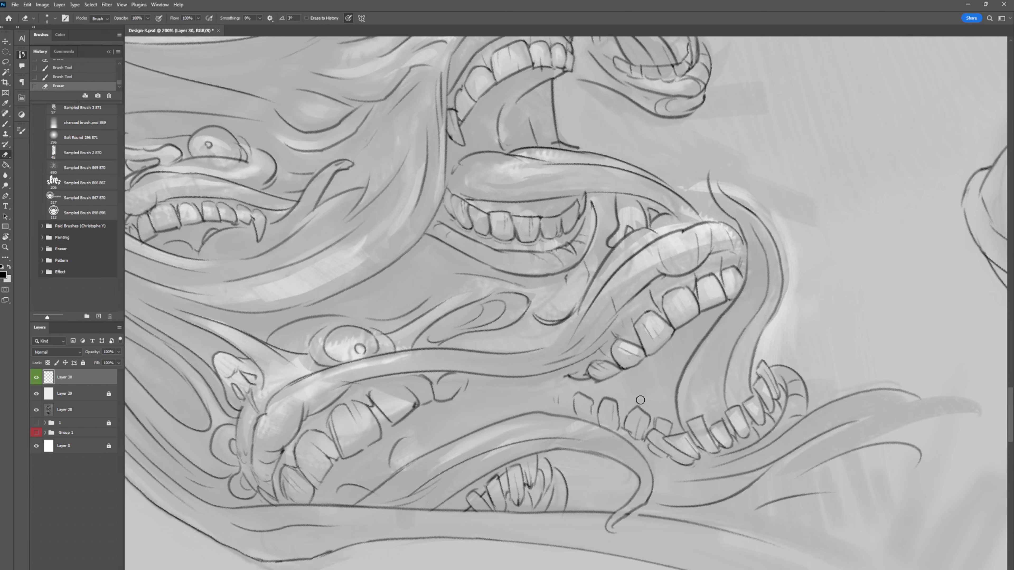
{"action": "key", "text": "z"}
{"action": "left_click", "coordinate": [702, 171], "text": "alt"}
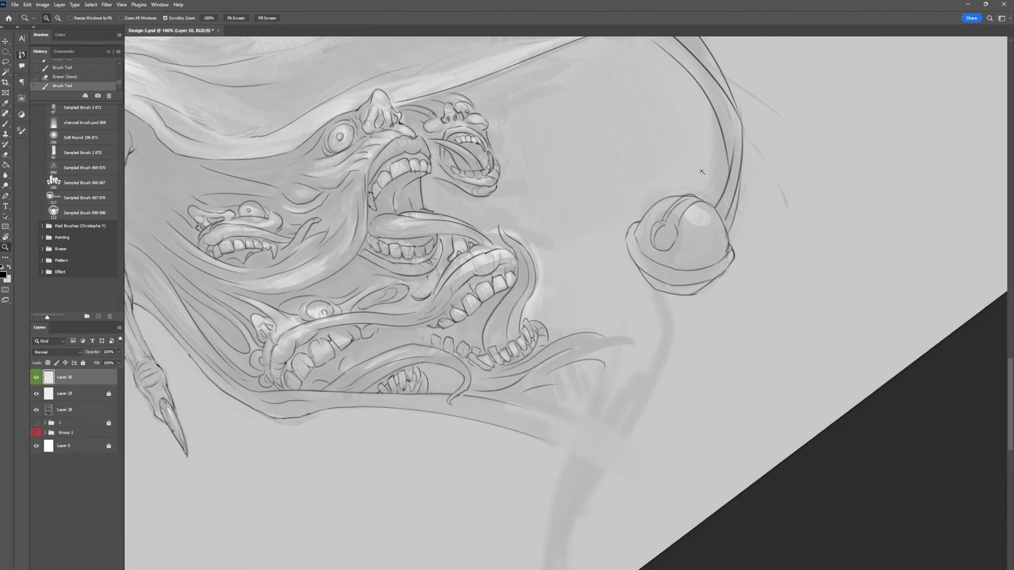
Zoom into the bell, erase parts of its outline, and redraw its left edge.
{"action": "left_click", "coordinate": [693, 190]}
{"action": "key", "text": "e"}
{"action": "mouse_move", "coordinate": [682, 212]}
{"action": "left_mouse_down"}
{"action": "mouse_move", "coordinate": [699, 215]}
{"action": "mouse_move", "coordinate": [703, 168]}
{"action": "left_mouse_up"}
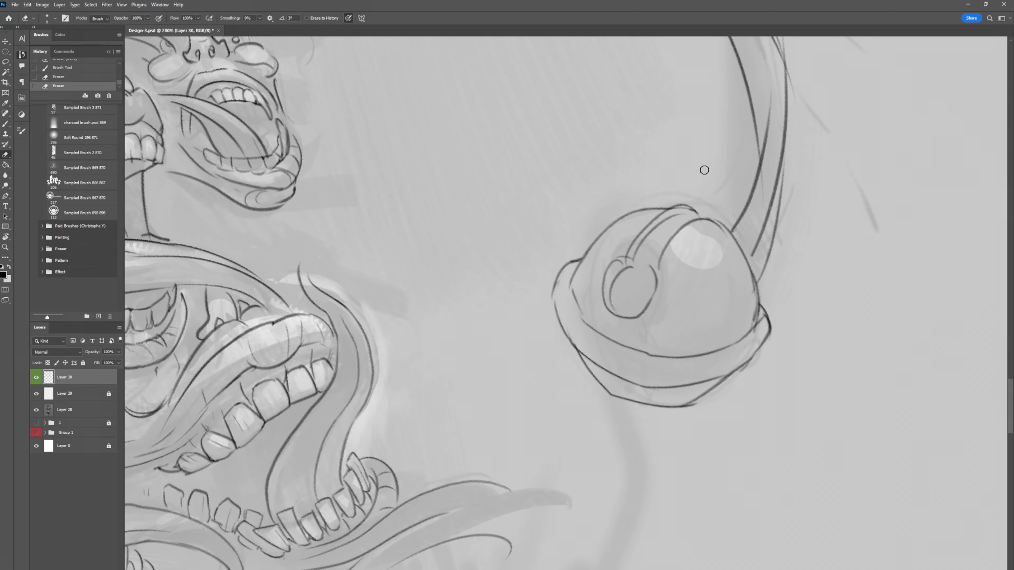
{"action": "left_click_drag", "start_coordinate": [555, 245], "coordinate": [521, 198]}
{"action": "key", "text": "b"}
{"action": "mouse_move", "coordinate": [537, 156]}
{"action": "left_mouse_down"}
{"action": "mouse_move", "coordinate": [514, 216]}
{"action": "mouse_move", "coordinate": [545, 260]}
{"action": "left_mouse_up"}
Rework the bell's inner strokes and right outline, save, rotate the canvas, and undo the last stroke.
{"action": "key", "text": "e"}
{"action": "key", "text": "b"}
{"action": "left_click_drag", "start_coordinate": [578, 198], "coordinate": [565, 220]}
{"action": "key", "text": "e"}
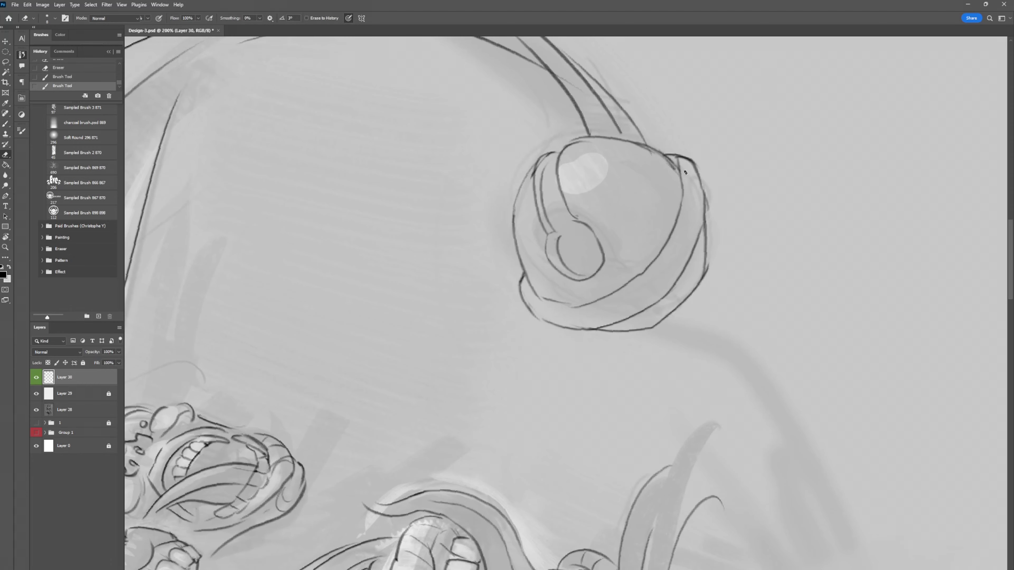
{"action": "mouse_move", "coordinate": [685, 172]}
{"action": "left_mouse_down"}
{"action": "mouse_move", "coordinate": [679, 160]}
{"action": "mouse_move", "coordinate": [717, 222]}
{"action": "left_mouse_up"}
{"action": "key", "text": "ctrl+s"}
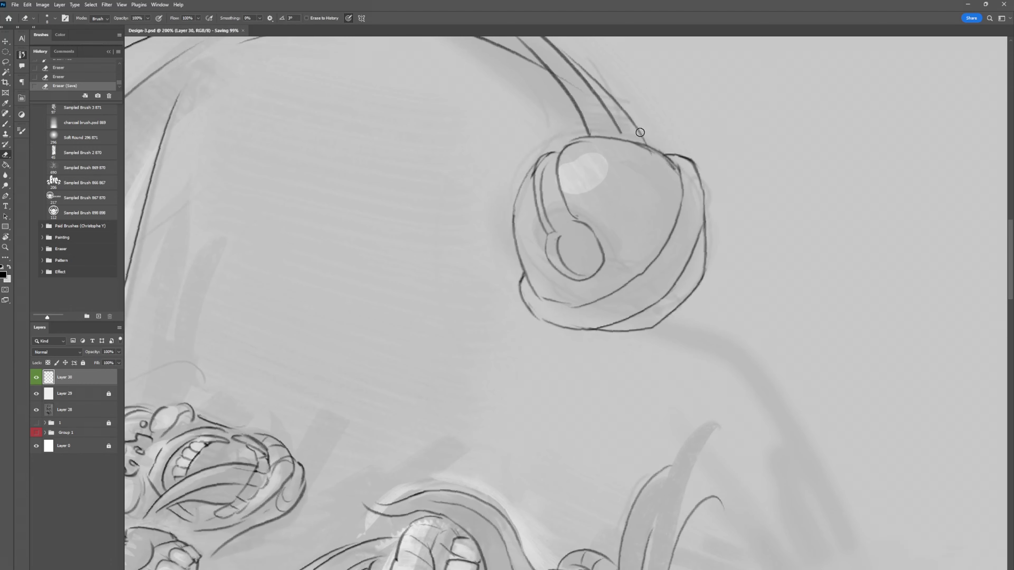
{"action": "key", "text": "r"}
{"action": "mouse_move", "coordinate": [640, 132]}
{"action": "left_mouse_down"}
{"action": "mouse_move", "coordinate": [559, 308]}
{"action": "mouse_move", "coordinate": [600, 312]}
{"action": "left_mouse_up"}
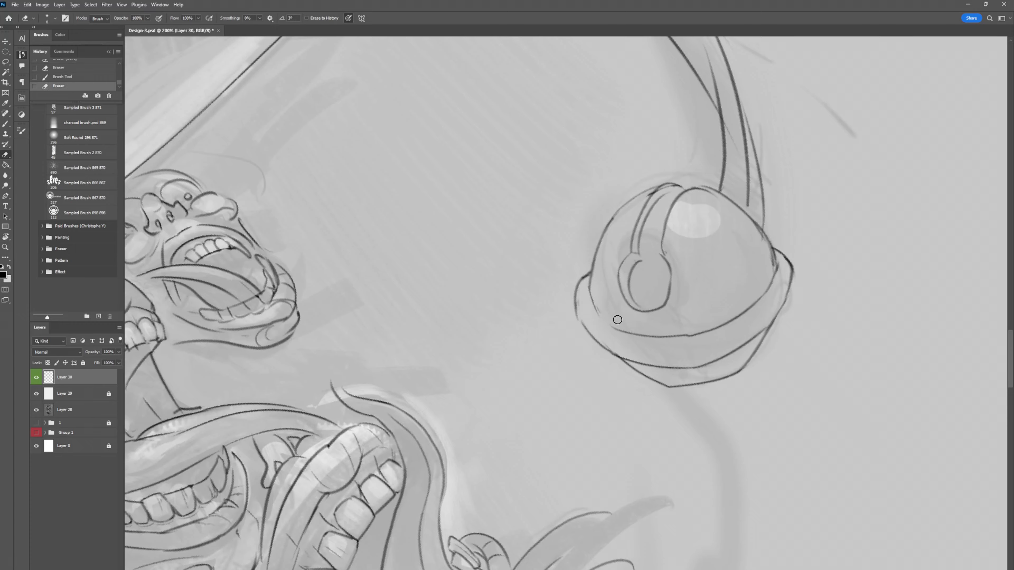
{"action": "key", "text": "ctrl+z"}
Zoom out, rotate the canvas back upright, zoom into the clawed hand and save.
{"action": "key", "text": "z"}
{"action": "left_click_drag", "start_coordinate": [711, 159], "coordinate": [672, 159]}
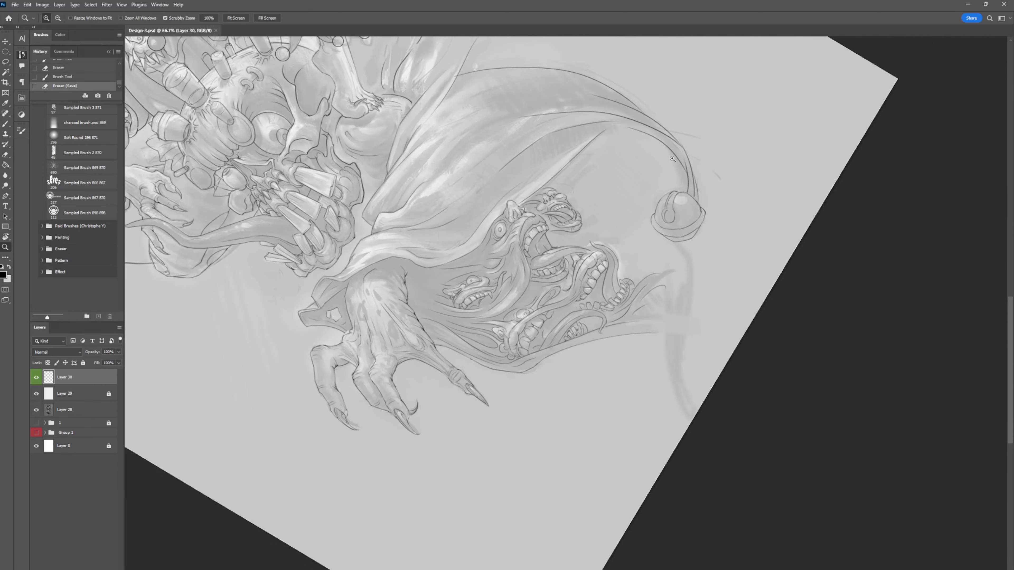
{"action": "key", "text": "ctrl+minus"}
{"action": "key", "text": "r"}
{"action": "left_click_drag", "start_coordinate": [566, 306], "coordinate": [713, 253]}
{"action": "scroll", "coordinate": [420, 286], "scroll_direction": "up", "scroll_amount": 2}
{"action": "key", "text": "b"}
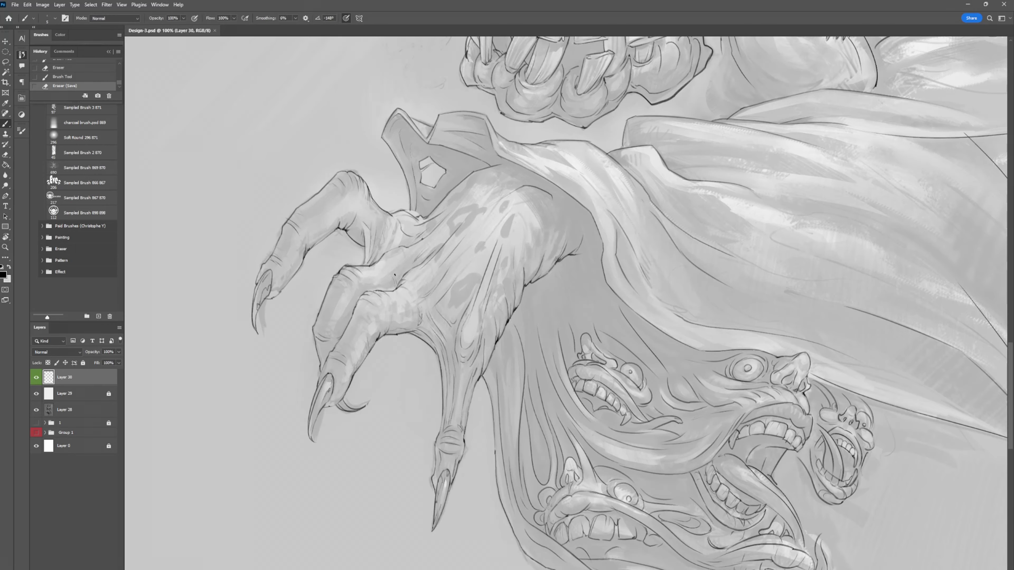
{"action": "left_click_drag", "start_coordinate": [415, 280], "coordinate": [424, 288]}
{"action": "key", "text": "ctrl+s"}
Erase small marks on the hand and touch up the knuckle lines.
{"action": "key", "text": "e"}
{"action": "left_click_drag", "start_coordinate": [284, 295], "coordinate": [281, 295]}
{"action": "left_click_drag", "start_coordinate": [282, 294], "coordinate": [279, 295]}
{"action": "key", "text": "b"}
{"action": "scroll", "coordinate": [400, 239], "scroll_direction": "up", "scroll_amount": 1}
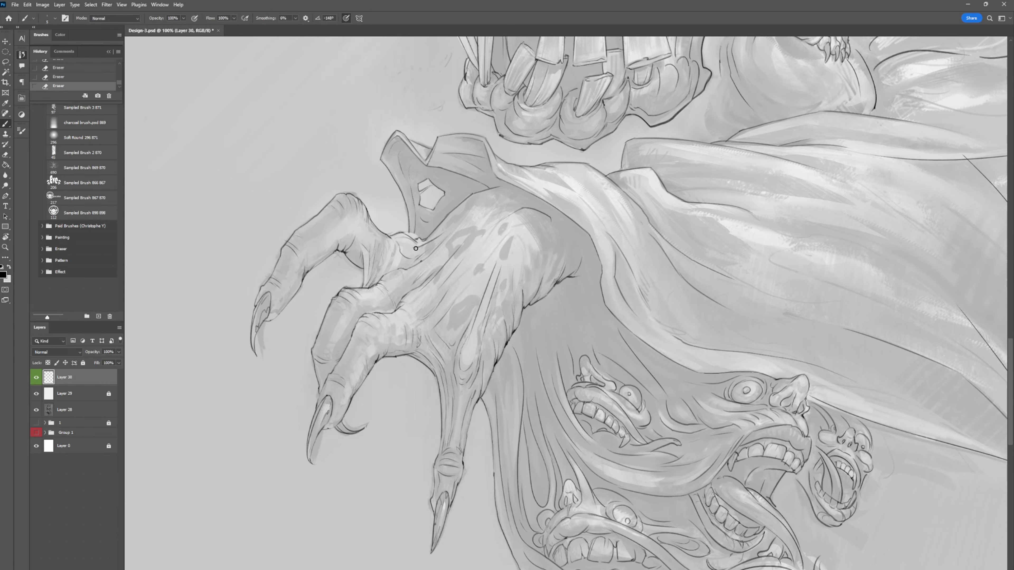
{"action": "key", "text": "e"}
{"action": "mouse_move", "coordinate": [400, 232]}
{"action": "left_mouse_down"}
{"action": "mouse_move", "coordinate": [415, 244]}
{"action": "mouse_move", "coordinate": [426, 220]}
{"action": "left_mouse_up"}
{"action": "key", "text": "e"}
Redraw a line near the knuckle, undo it, and erase nearby stray marks.
{"action": "key", "text": "e"}
{"action": "key", "text": "e"}
{"action": "key", "text": "b"}
{"action": "left_click_drag", "start_coordinate": [383, 156], "coordinate": [388, 151]}
{"action": "left_click_drag", "start_coordinate": [486, 152], "coordinate": [487, 155]}
{"action": "key", "text": "e"}
{"action": "mouse_move", "coordinate": [421, 239]}
{"action": "left_mouse_down"}
{"action": "mouse_move", "coordinate": [424, 250]}
{"action": "mouse_move", "coordinate": [403, 235]}
{"action": "left_mouse_up"}
{"action": "key", "text": "b"}
{"action": "key", "text": "ctrl+z"}
{"action": "key", "text": "ctrl+z"}
{"action": "key", "text": "e"}
{"action": "left_click_drag", "start_coordinate": [345, 289], "coordinate": [357, 291]}
{"action": "key", "text": "b"}
Add refining strokes along the lower claw and at the claw tip.
{"action": "left_click_drag", "start_coordinate": [363, 361], "coordinate": [361, 364]}
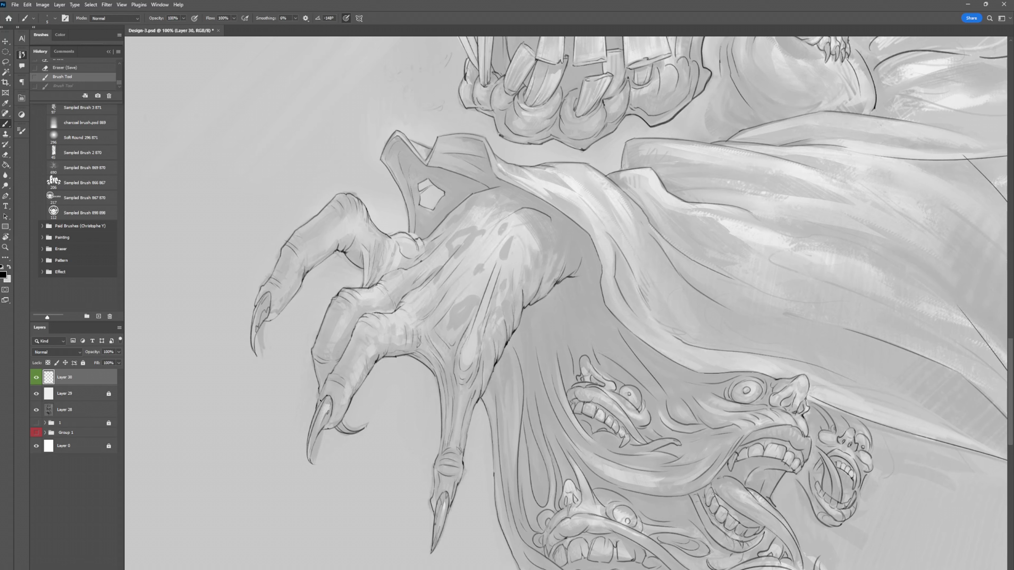
{"action": "left_click_drag", "start_coordinate": [319, 390], "coordinate": [322, 401]}
{"action": "left_click_drag", "start_coordinate": [319, 445], "coordinate": [311, 456]}
{"action": "key", "text": "e"}
{"action": "key", "text": "ctrl+z"}
{"action": "key", "text": "b"}
{"action": "scroll", "coordinate": [460, 275], "scroll_direction": "down", "scroll_amount": 3}
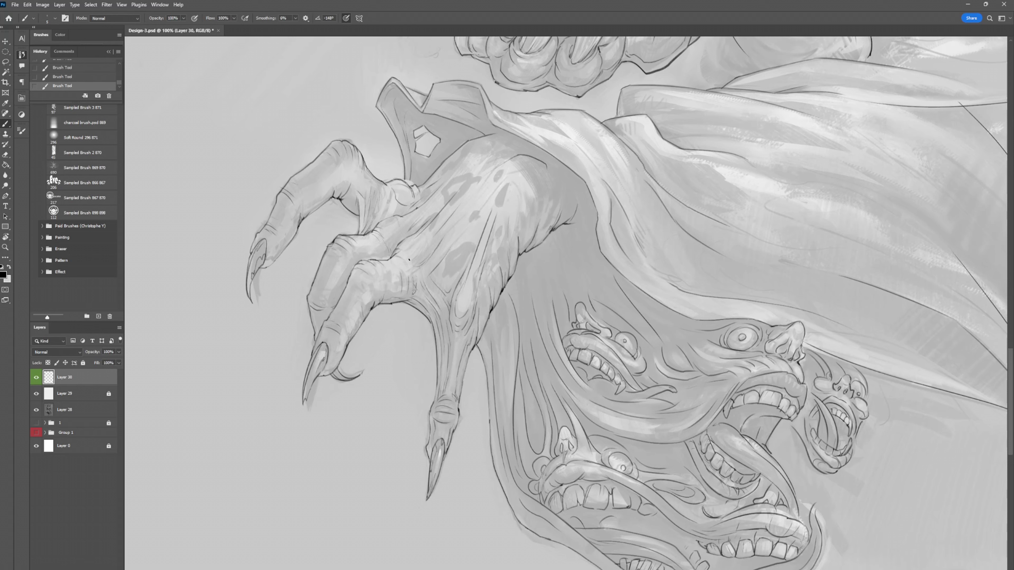
Add faint strokes on the upper cloak and a dark stroke near the collar.
{"action": "left_click_drag", "start_coordinate": [409, 259], "coordinate": [415, 256]}
{"action": "left_click_drag", "start_coordinate": [537, 143], "coordinate": [540, 141]}
{"action": "key", "text": "e"}
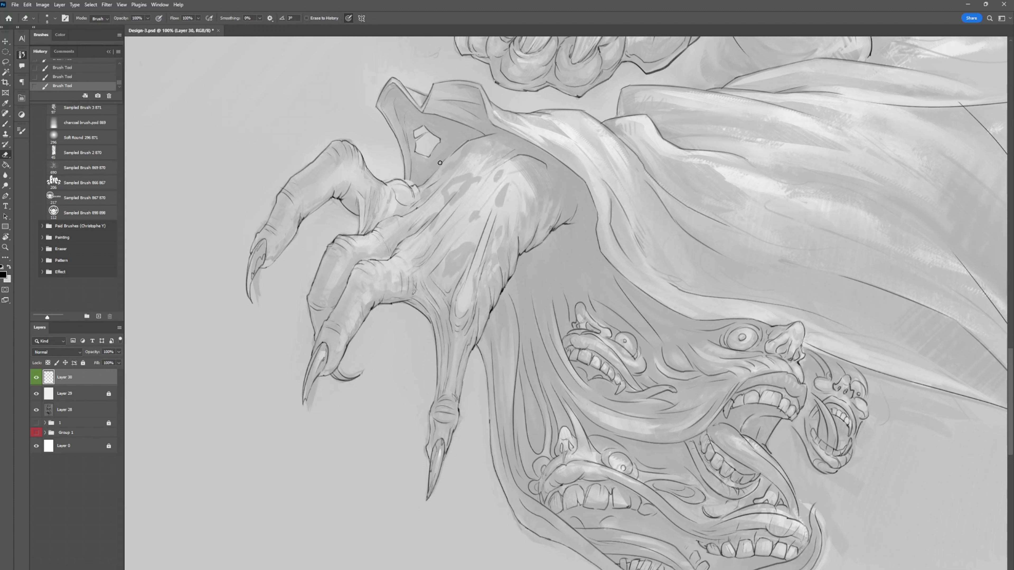
{"action": "key", "text": "b"}
{"action": "mouse_move", "coordinate": [435, 171]}
{"action": "left_mouse_down"}
{"action": "mouse_move", "coordinate": [455, 151]}
{"action": "mouse_move", "coordinate": [426, 181]}
{"action": "left_mouse_up"}
{"action": "key", "text": "e"}
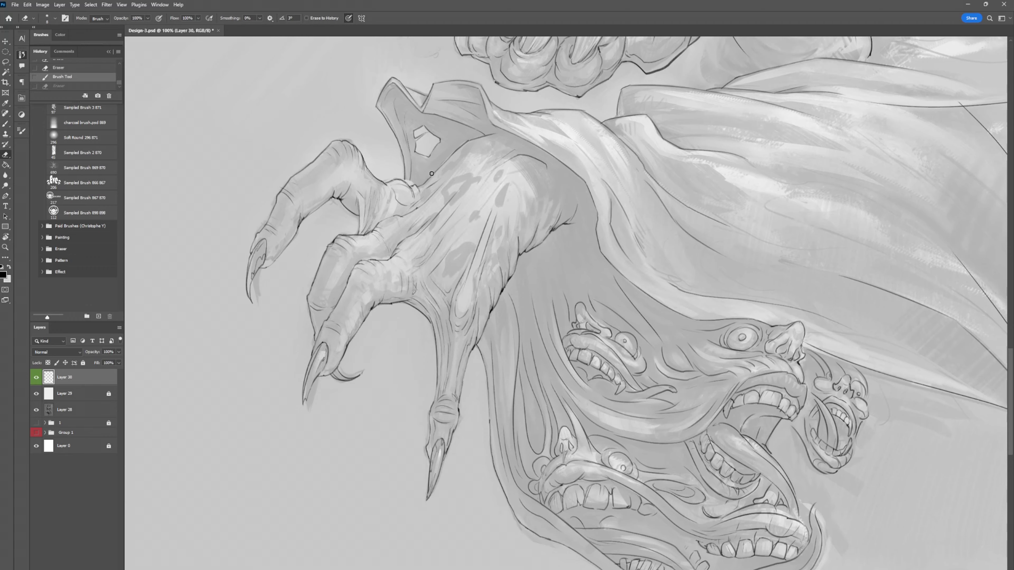
Rotate the view 27° clockwise, clean marks near the collar and refine the robe edge.
{"action": "key", "text": "r"}
{"action": "left_click_drag", "start_coordinate": [608, 159], "coordinate": [669, 194]}
{"action": "key", "text": "e"}
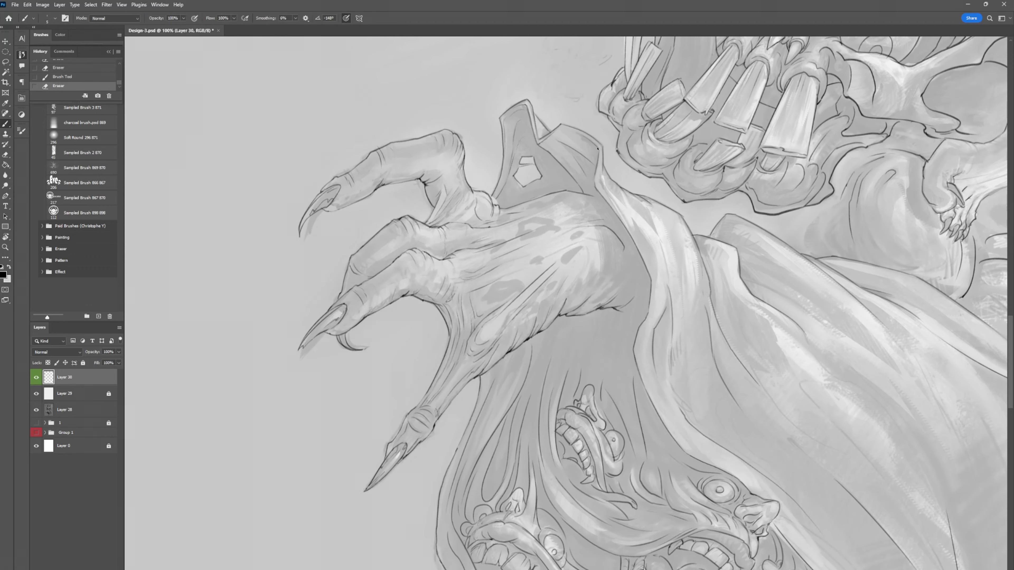
{"action": "mouse_move", "coordinate": [583, 148]}
{"action": "left_mouse_down"}
{"action": "mouse_move", "coordinate": [571, 136]}
{"action": "mouse_move", "coordinate": [551, 164]}
{"action": "mouse_move", "coordinate": [583, 156]}
{"action": "left_mouse_up"}
{"action": "key", "text": "b"}
{"action": "left_click_drag", "start_coordinate": [575, 311], "coordinate": [583, 316]}
{"action": "left_click_drag", "start_coordinate": [455, 400], "coordinate": [472, 382]}
{"action": "left_click_drag", "start_coordinate": [474, 375], "coordinate": [473, 378]}
Zoom in on the creature's mouth and erase and redraw the lower fang lines.
{"action": "key", "text": "ctrl+plus"}
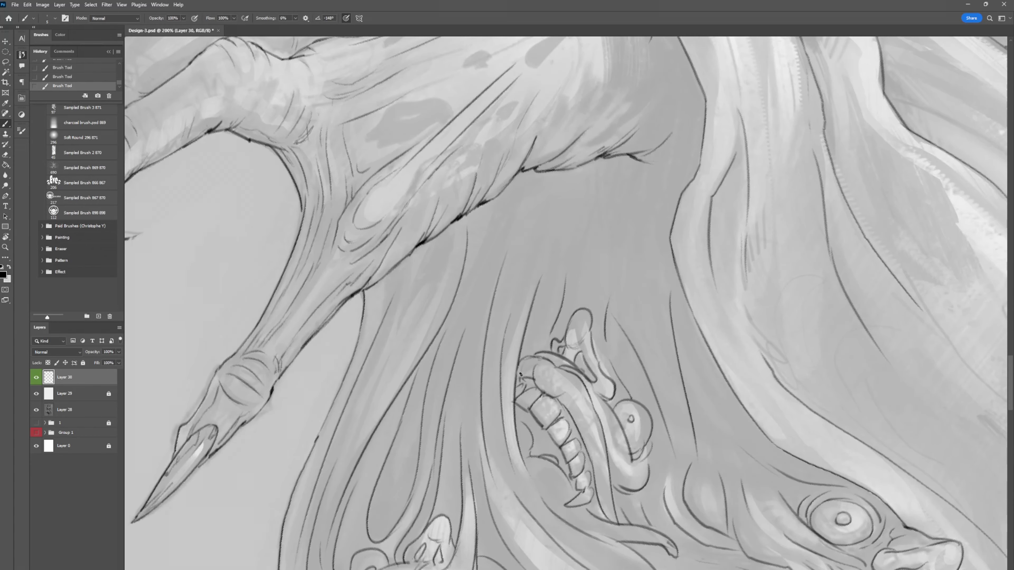
{"action": "key", "text": "e"}
{"action": "mouse_move", "coordinate": [553, 339]}
{"action": "left_mouse_down"}
{"action": "mouse_move", "coordinate": [565, 350]}
{"action": "mouse_move", "coordinate": [569, 322]}
{"action": "left_mouse_up"}
{"action": "key", "text": "e"}
{"action": "mouse_move", "coordinate": [542, 424]}
{"action": "left_mouse_down"}
{"action": "mouse_move", "coordinate": [528, 406]}
{"action": "mouse_move", "coordinate": [547, 390]}
{"action": "left_mouse_up"}
{"action": "key", "text": "ctrl+z"}
{"action": "key", "text": "b"}
{"action": "key", "text": "e"}
{"action": "mouse_move", "coordinate": [586, 497]}
{"action": "left_mouse_down"}
{"action": "mouse_move", "coordinate": [567, 469]}
{"action": "mouse_move", "coordinate": [599, 451]}
{"action": "left_mouse_up"}
{"action": "key", "text": "b"}
Redraw the fang outline and refine the line work around the upper lip.
{"action": "key", "text": "e"}
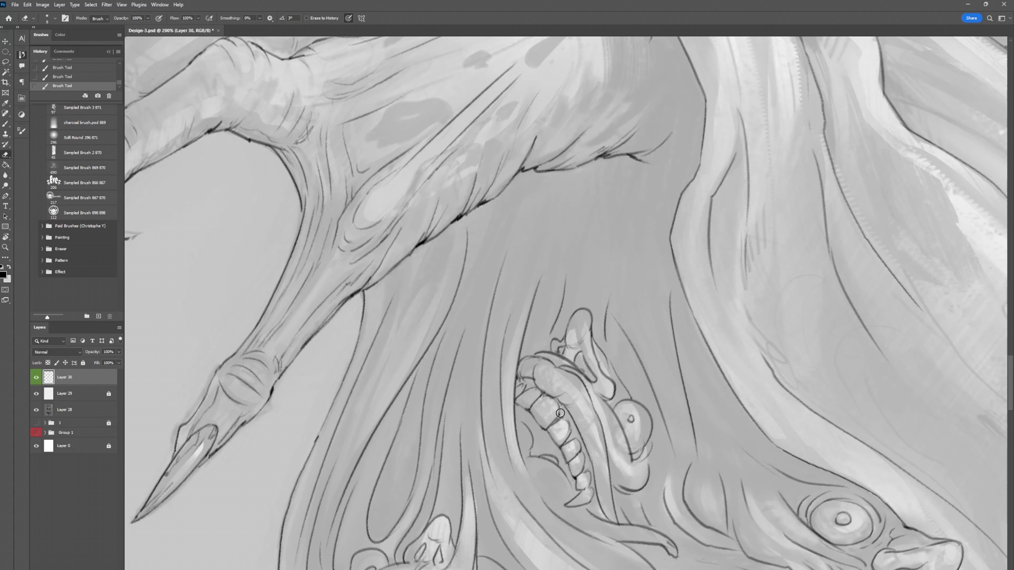
{"action": "key", "text": "b"}
{"action": "left_click_drag", "start_coordinate": [593, 336], "coordinate": [611, 391]}
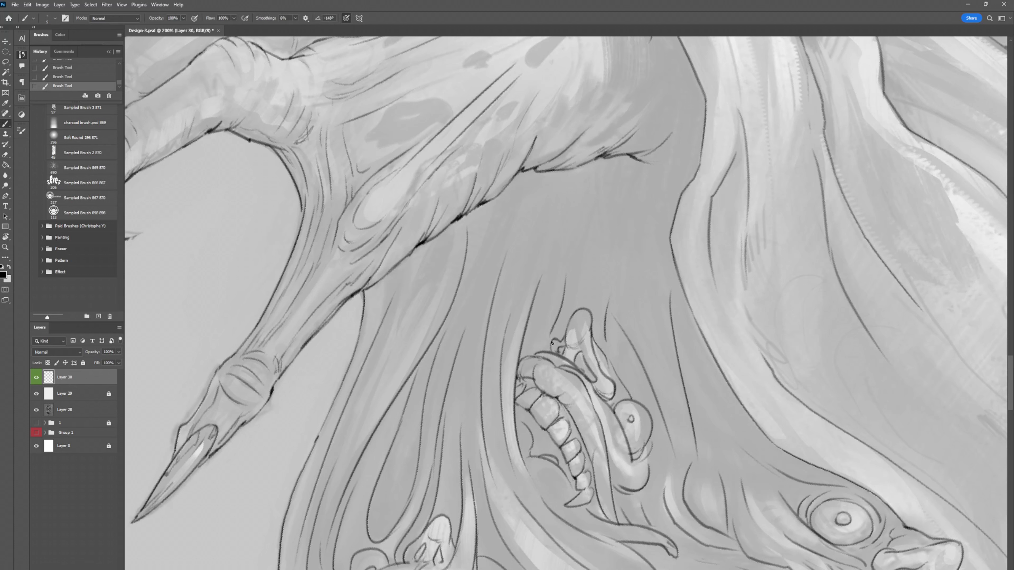
{"action": "left_click_drag", "start_coordinate": [552, 343], "coordinate": [537, 365]}
{"action": "key", "text": "e"}
{"action": "left_click_drag", "start_coordinate": [642, 440], "coordinate": [637, 453]}
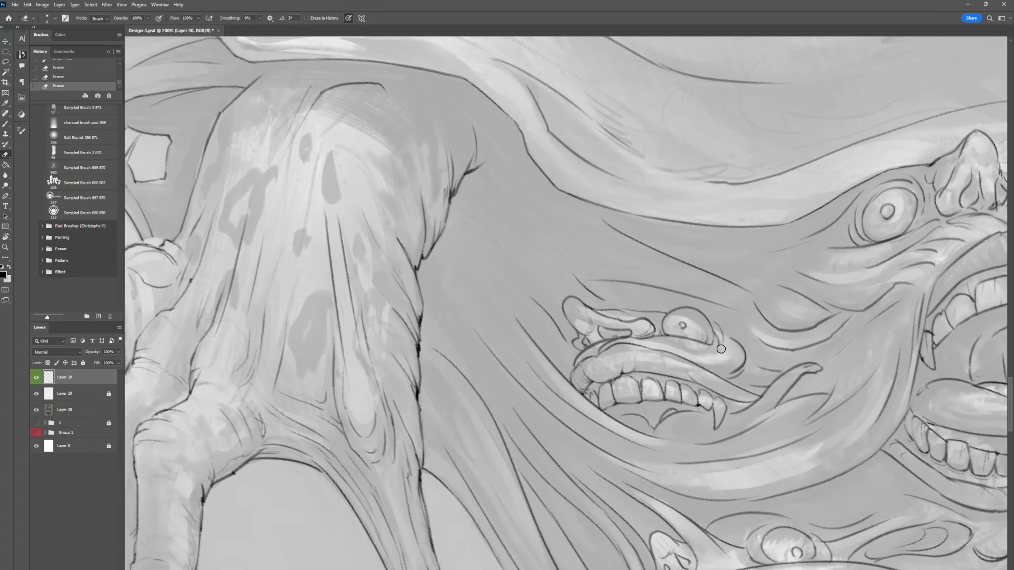
{"action": "key", "text": "b"}
Add small strokes to the creature's mouth and the tongue tip.
{"action": "mouse_move", "coordinate": [723, 347]}
{"action": "left_mouse_down"}
{"action": "mouse_move", "coordinate": [734, 358]}
{"action": "mouse_move", "coordinate": [722, 338]}
{"action": "mouse_move", "coordinate": [781, 350]}
{"action": "left_mouse_up"}
{"action": "key", "text": "e"}
{"action": "key", "text": "b"}
{"action": "left_click_drag", "start_coordinate": [719, 399], "coordinate": [749, 367]}
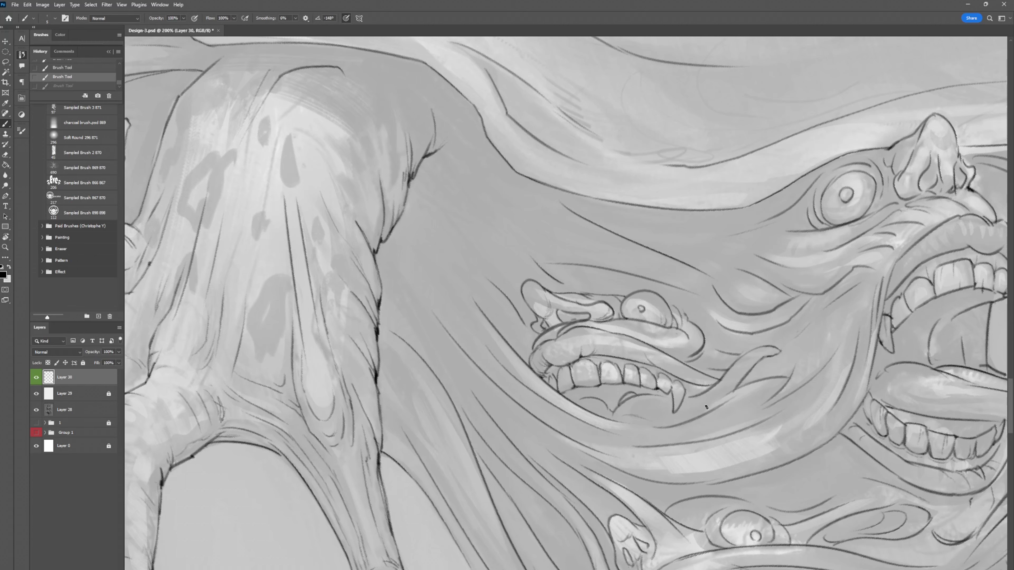
Add a subtle stroke along the neighbouring creature's cheek and erase a stray tongue mark.
{"action": "left_click_drag", "start_coordinate": [887, 194], "coordinate": [764, 221]}
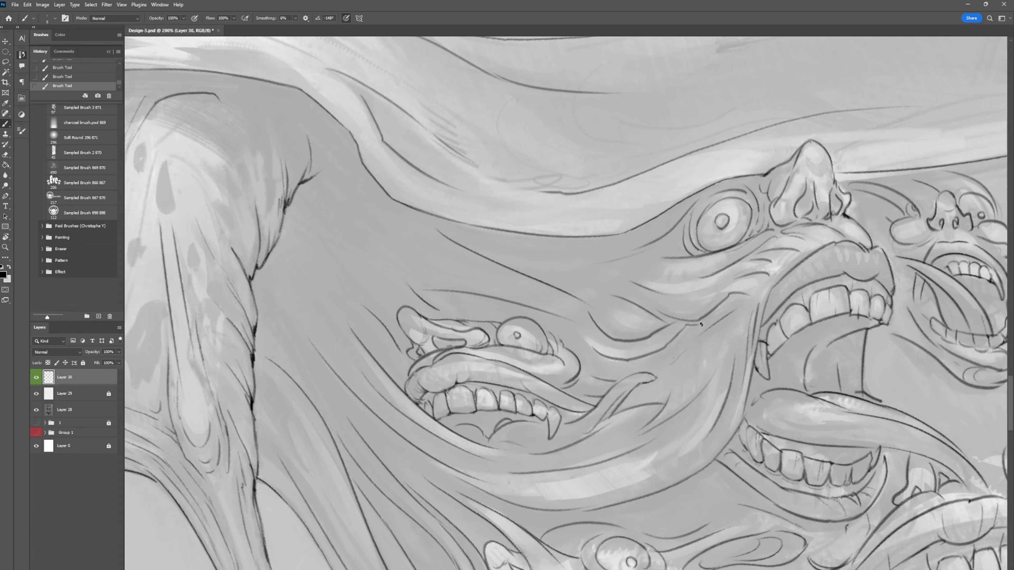
{"action": "mouse_move", "coordinate": [737, 284]}
{"action": "left_mouse_down"}
{"action": "mouse_move", "coordinate": [705, 291]}
{"action": "mouse_move", "coordinate": [646, 244]}
{"action": "left_mouse_up"}
{"action": "key", "text": "ctrl+z"}
{"action": "key", "text": "ctrl+shift+z"}
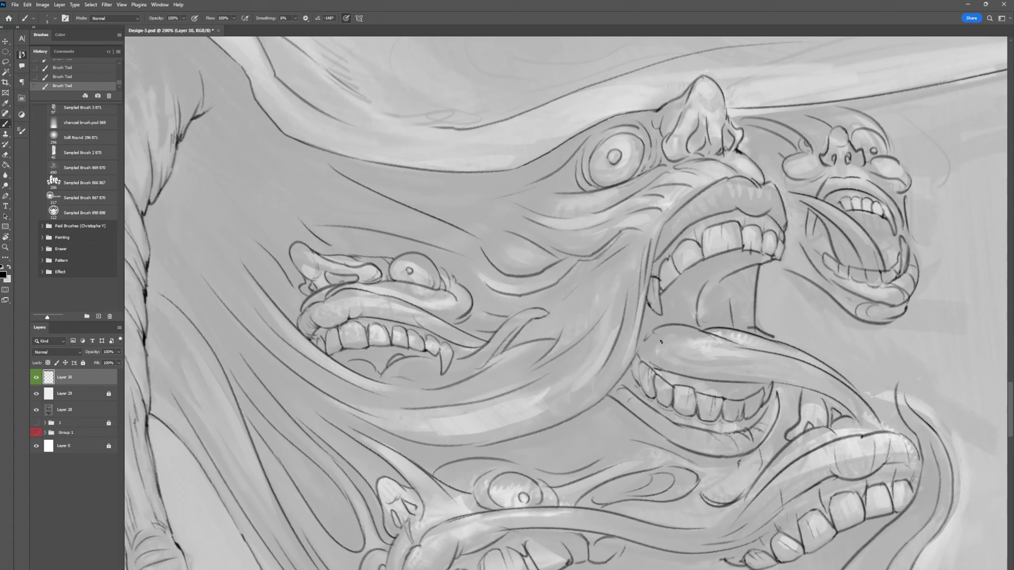
{"action": "left_click_drag", "start_coordinate": [698, 340], "coordinate": [655, 200]}
{"action": "left_click_drag", "start_coordinate": [689, 154], "coordinate": [657, 235]}
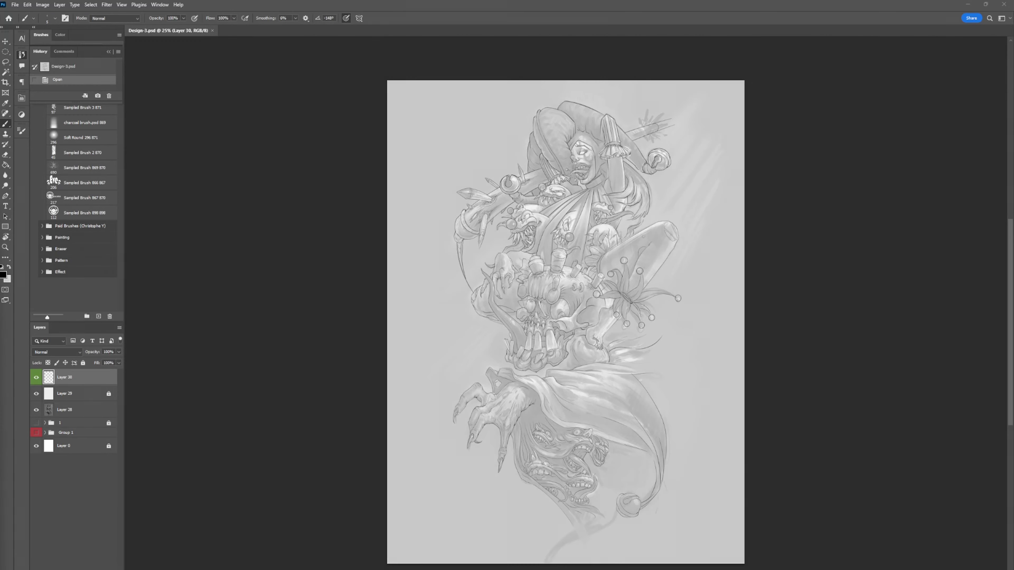
At 100% zoom, paint and erase small skull marks, add a right tusk line, and save.
{"action": "key", "text": "ctrl+1"}
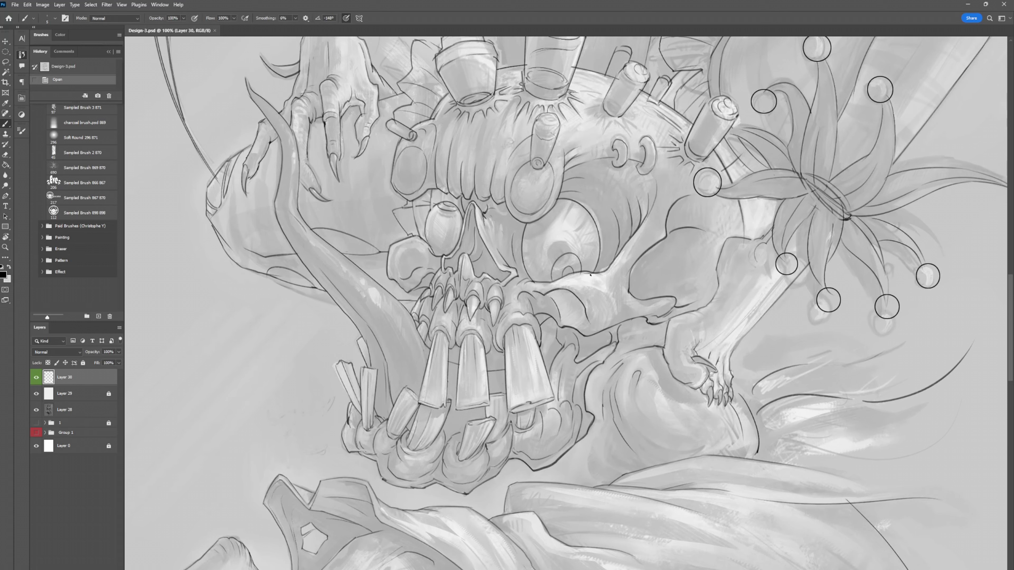
{"action": "left_click_drag", "start_coordinate": [564, 343], "coordinate": [573, 324]}
{"action": "left_click_drag", "start_coordinate": [575, 317], "coordinate": [580, 304]}
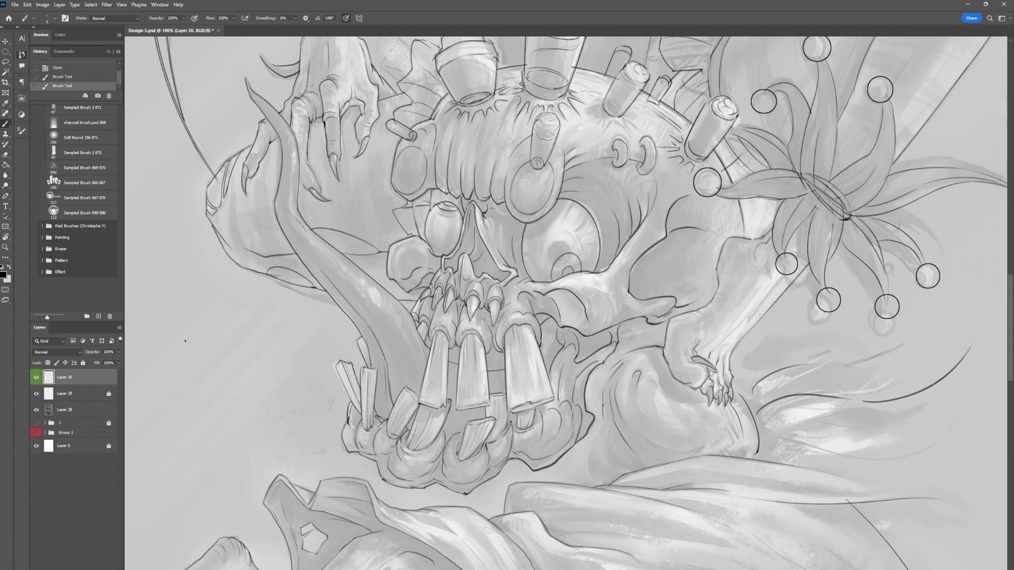
{"action": "key", "text": "e"}
{"action": "left_click_drag", "start_coordinate": [648, 320], "coordinate": [655, 318]}
{"action": "left_click_drag", "start_coordinate": [655, 320], "coordinate": [660, 318]}
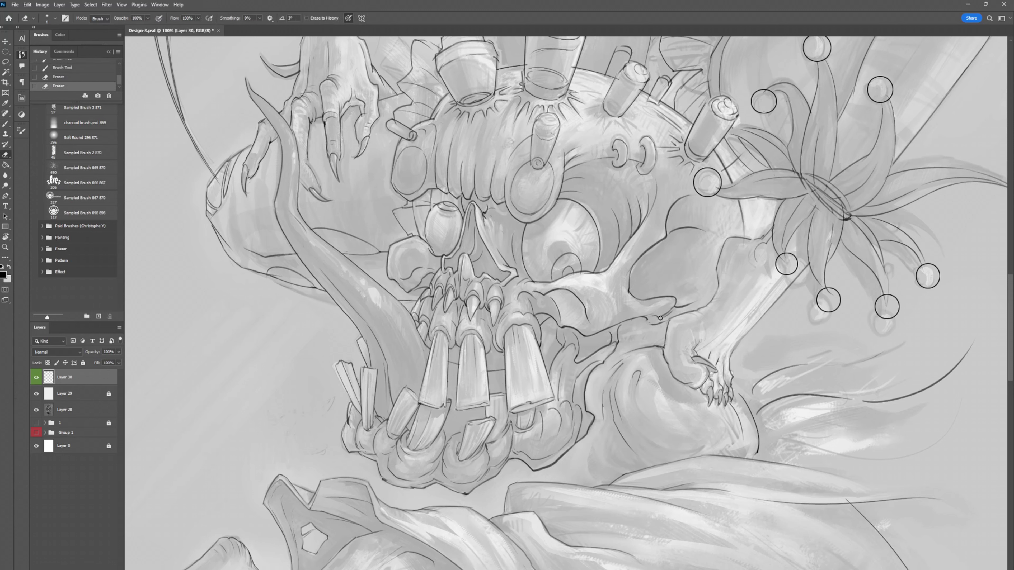
{"action": "key", "text": "b"}
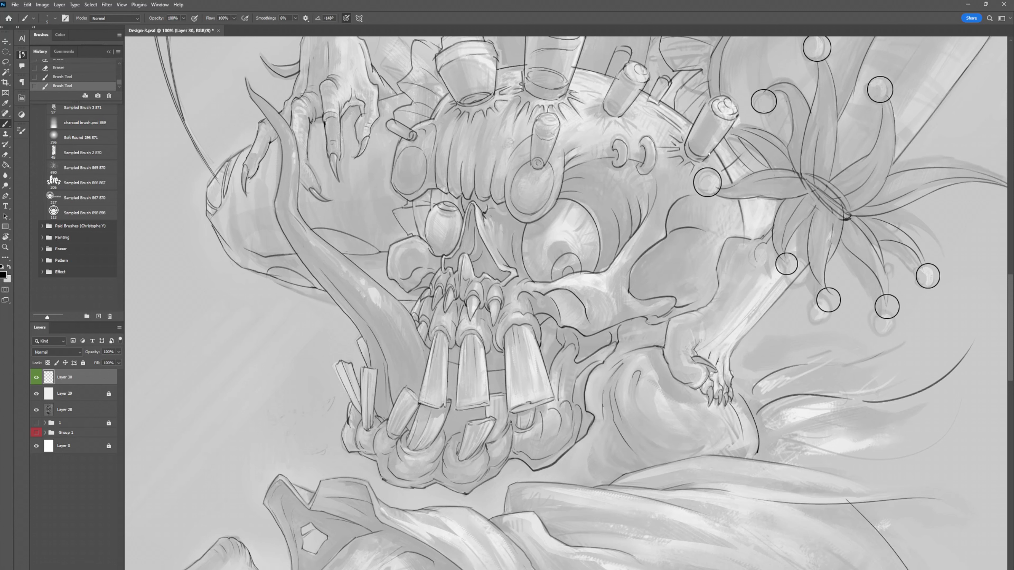
{"action": "left_click_drag", "start_coordinate": [531, 327], "coordinate": [539, 355]}
{"action": "key", "text": "e"}
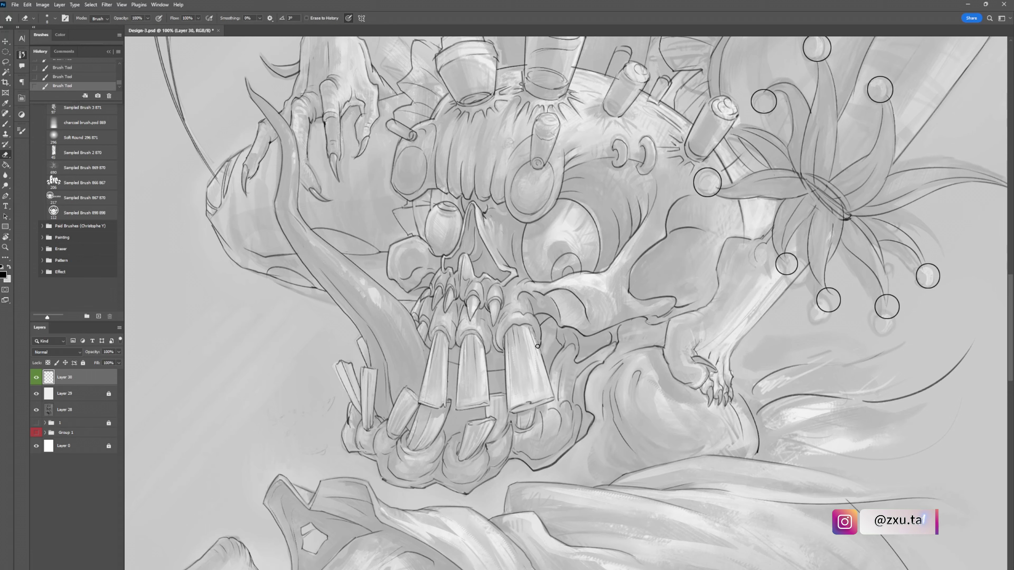
{"action": "key", "text": "ctrl+s"}
Refine the skull's fangs, erasing a stray line above them and adding a stroke above.
{"action": "key", "text": "b"}
{"action": "scroll", "coordinate": [501, 344], "scroll_direction": "up", "scroll_amount": 2}
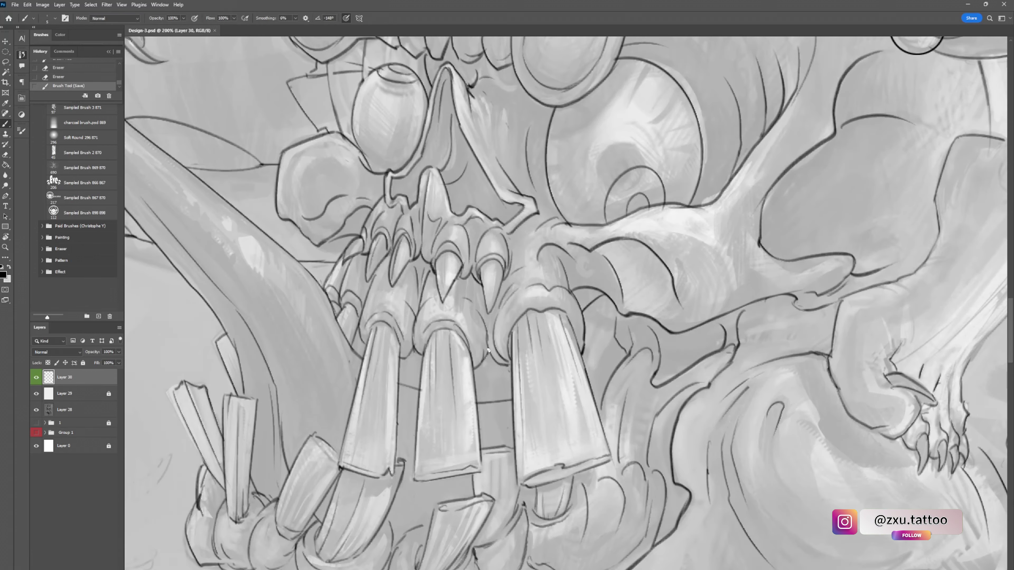
{"action": "mouse_move", "coordinate": [487, 351]}
{"action": "left_mouse_down"}
{"action": "mouse_move", "coordinate": [484, 331]}
{"action": "mouse_move", "coordinate": [485, 347]}
{"action": "left_mouse_up"}
{"action": "key", "text": "e"}
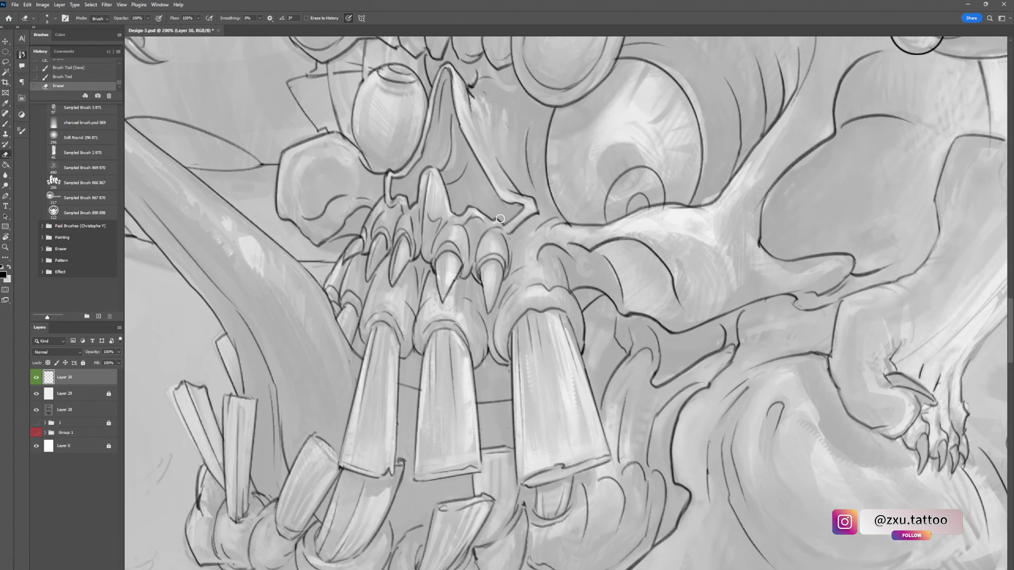
{"action": "left_click_drag", "start_coordinate": [485, 248], "coordinate": [429, 203]}
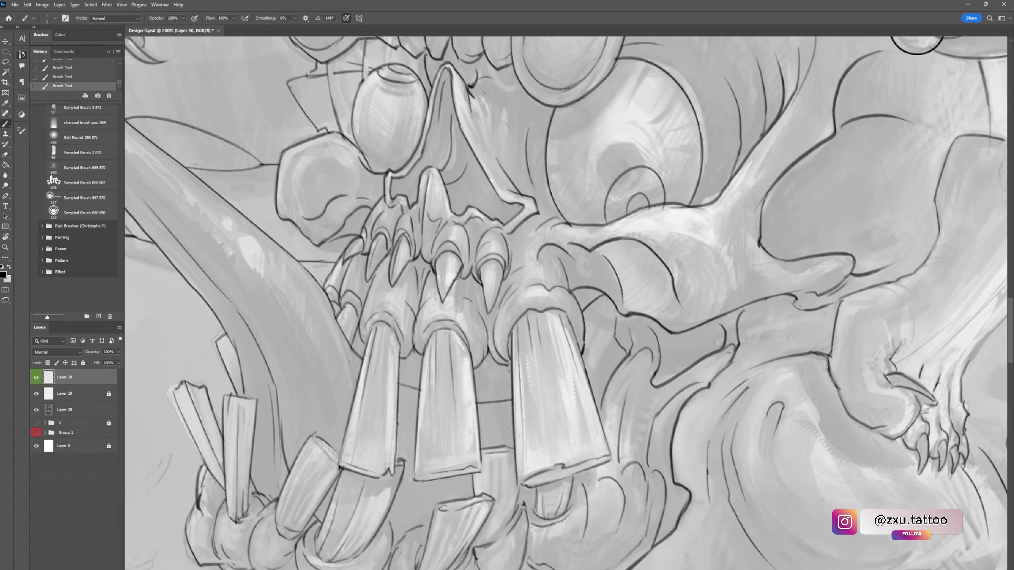
{"action": "key", "text": "b"}
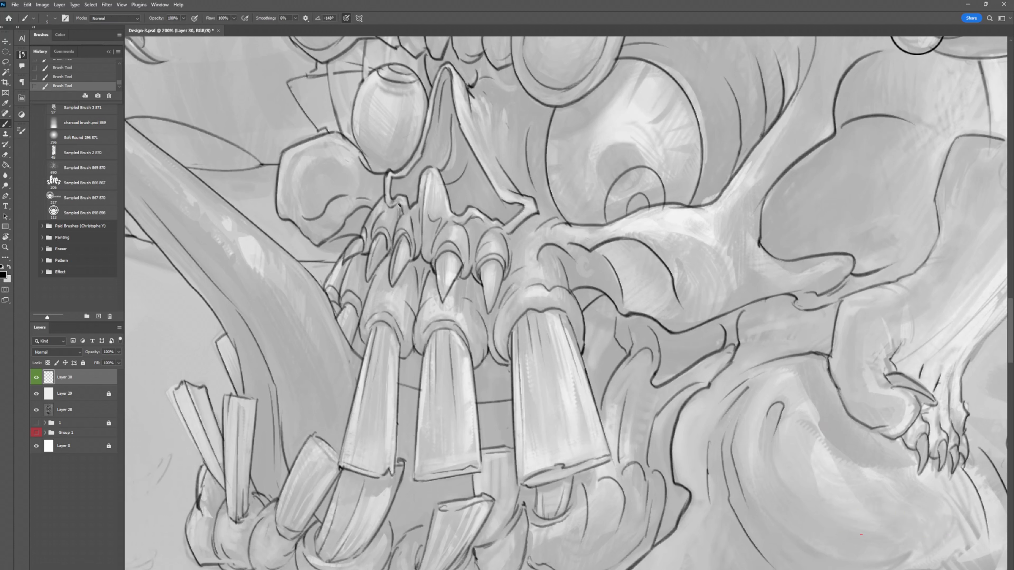
{"action": "key", "text": "ctrl+z"}
{"action": "key", "text": "ctrl+z"}
{"action": "key", "text": "ctrl+shift+z"}
{"action": "key", "text": "ctrl+shift+z"}
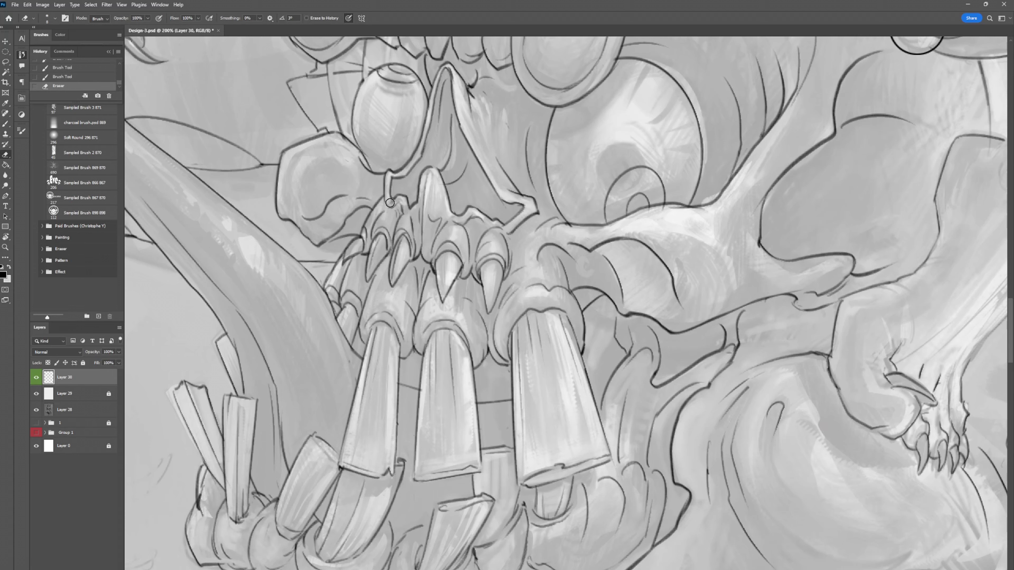
{"action": "key", "text": "b"}
{"action": "mouse_move", "coordinate": [390, 202]}
{"action": "left_mouse_down"}
{"action": "mouse_move", "coordinate": [359, 237]}
{"action": "mouse_move", "coordinate": [363, 226]}
{"action": "left_mouse_up"}
{"action": "key", "text": "e"}
{"action": "key", "text": "b"}
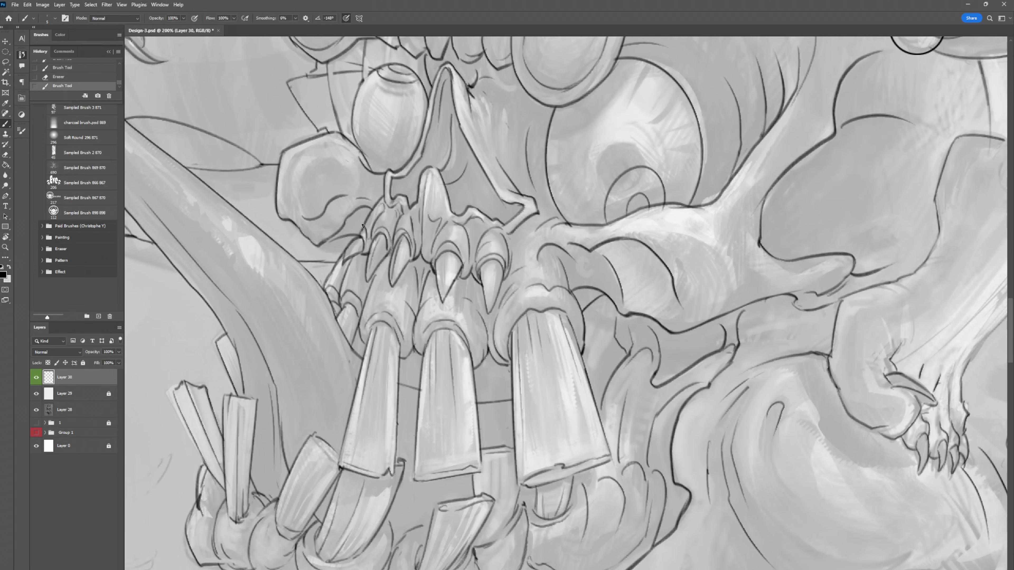
Clean up the outline of the creature beside the skull.
{"action": "left_click_drag", "start_coordinate": [382, 166], "coordinate": [362, 197]}
{"action": "key", "text": "e"}
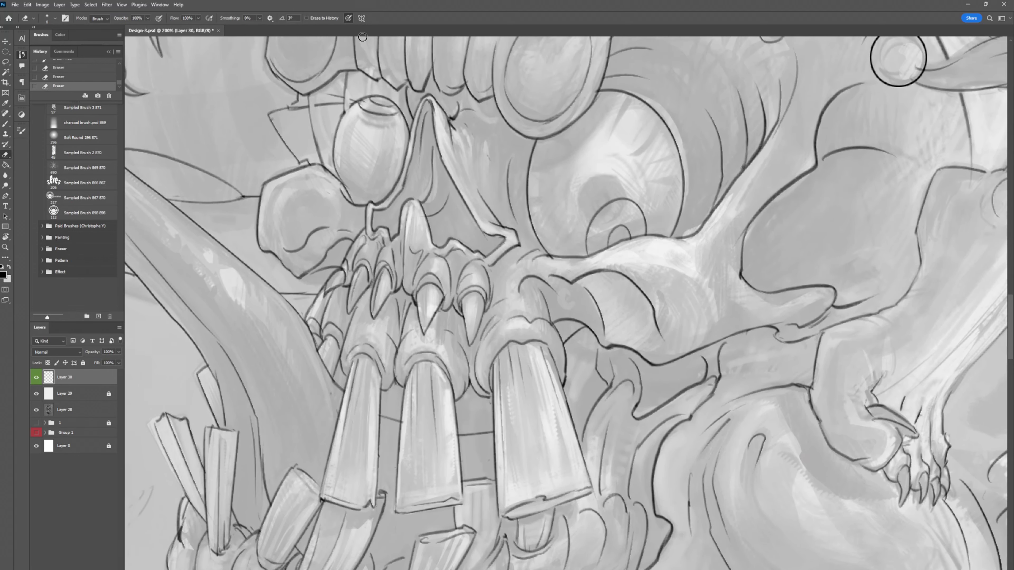
{"action": "left_click_drag", "start_coordinate": [743, 179], "coordinate": [783, 116]}
{"action": "key", "text": "b"}
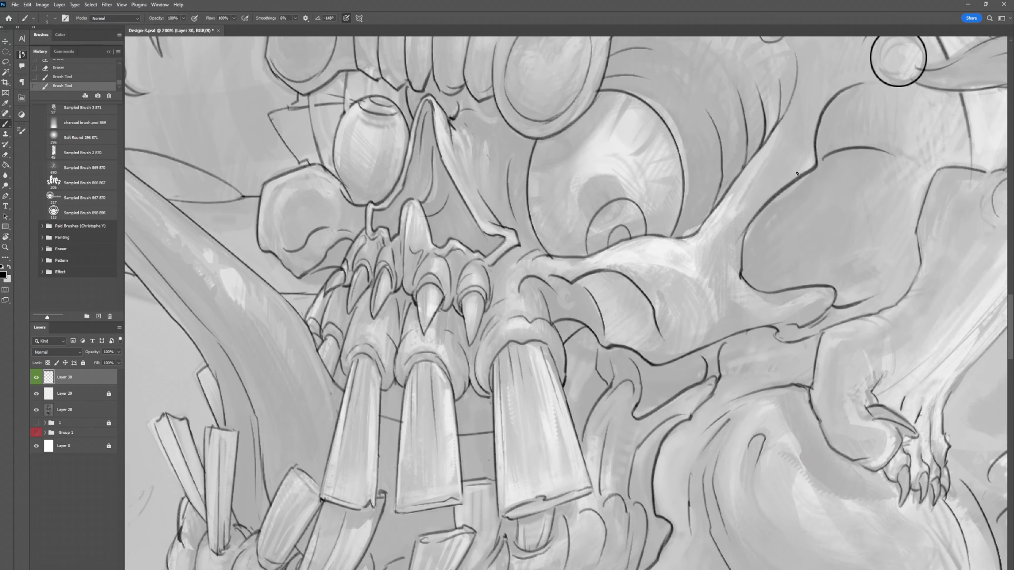
{"action": "key", "text": "e"}
{"action": "left_click_drag", "start_coordinate": [755, 216], "coordinate": [803, 172]}
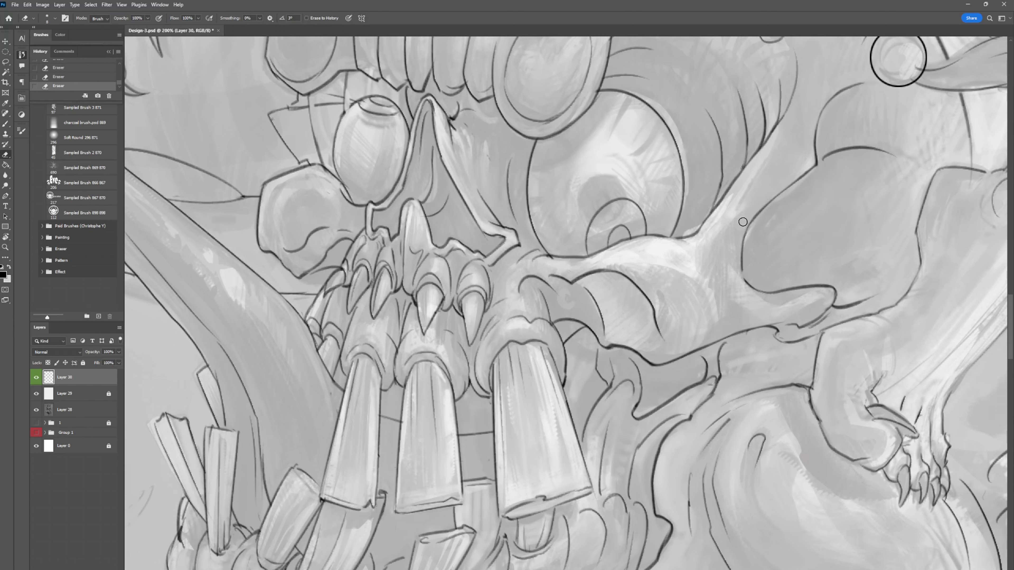
{"action": "key", "text": "b"}
Darken the tooth edges and erase stray marks near the left tusk.
{"action": "left_click_drag", "start_coordinate": [606, 384], "coordinate": [617, 340]}
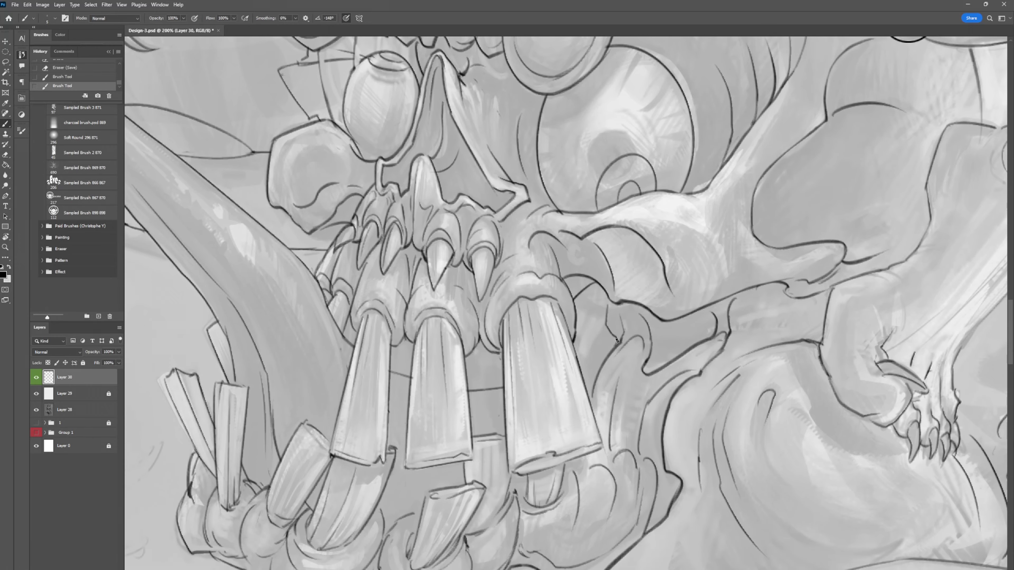
{"action": "key", "text": "e"}
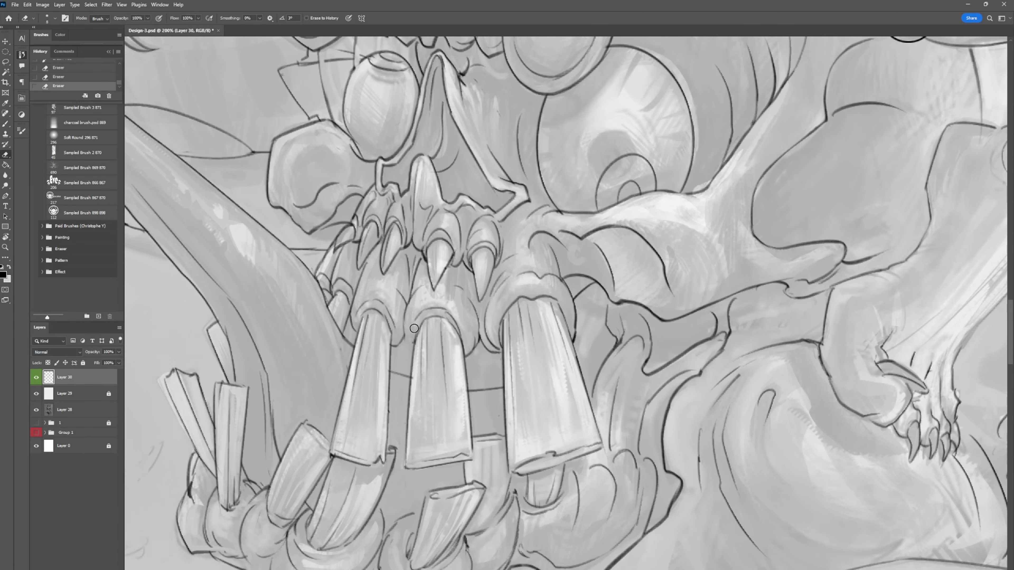
{"action": "key", "text": "b"}
{"action": "left_click_drag", "start_coordinate": [411, 338], "coordinate": [406, 344]}
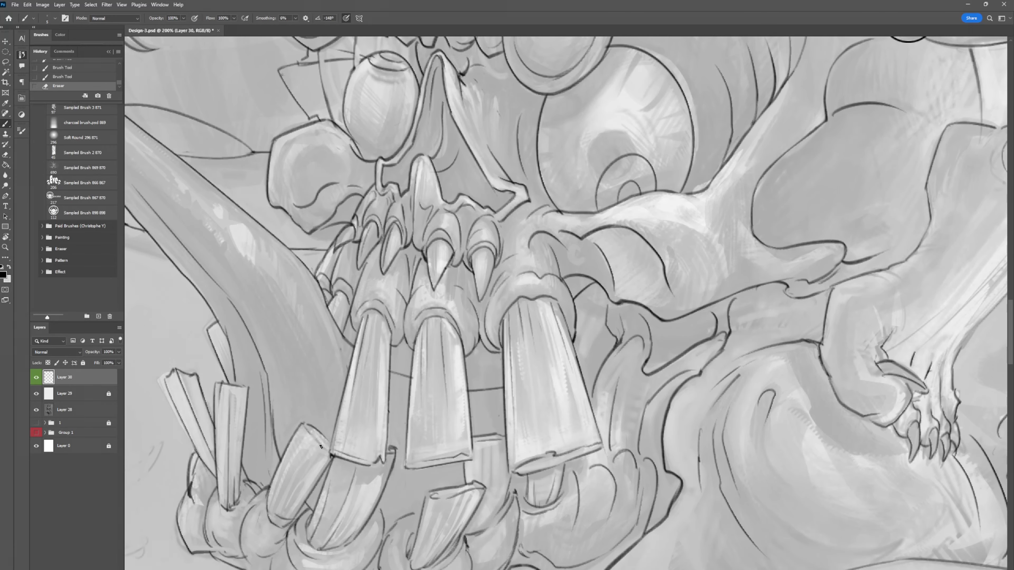
{"action": "left_click_drag", "start_coordinate": [309, 432], "coordinate": [332, 444]}
{"action": "key", "text": "e"}
{"action": "left_click_drag", "start_coordinate": [256, 487], "coordinate": [245, 519]}
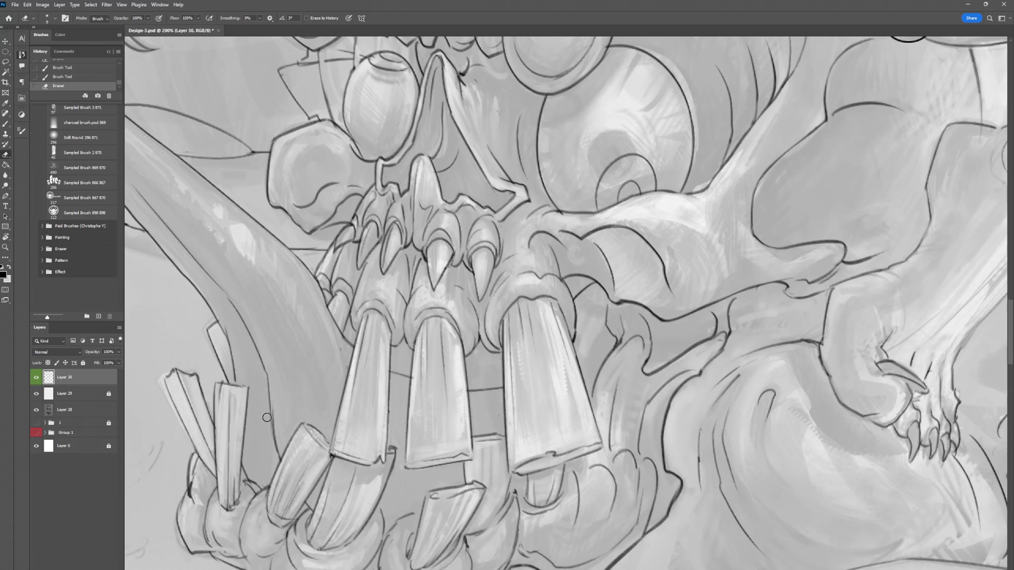
{"action": "left_click_drag", "start_coordinate": [267, 418], "coordinate": [278, 340]}
Paint short dark strokes on the lower-left teeth and trim the last stroke.
{"action": "scroll", "coordinate": [278, 339], "scroll_direction": "down", "scroll_amount": 3}
{"action": "mouse_move", "coordinate": [244, 404]}
{"action": "left_mouse_down"}
{"action": "mouse_move", "coordinate": [244, 434]}
{"action": "mouse_move", "coordinate": [228, 456]}
{"action": "mouse_move", "coordinate": [233, 499]}
{"action": "left_mouse_up"}
{"action": "key", "text": "b"}
{"action": "left_click_drag", "start_coordinate": [252, 428], "coordinate": [244, 447]}
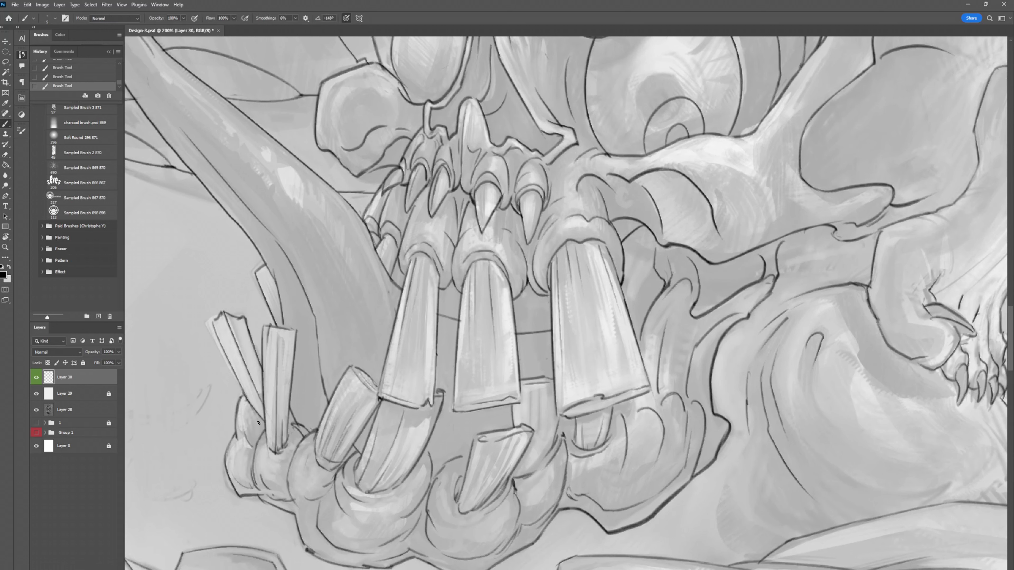
{"action": "key", "text": "e"}
{"action": "mouse_move", "coordinate": [246, 314]}
{"action": "left_mouse_down"}
{"action": "mouse_move", "coordinate": [280, 264]}
{"action": "mouse_move", "coordinate": [282, 226]}
{"action": "left_mouse_up"}
Erase the tooth at the horn tip.
{"action": "key", "text": "b"}
{"action": "key", "text": "e"}
{"action": "key", "text": "b"}
{"action": "key", "text": "e"}
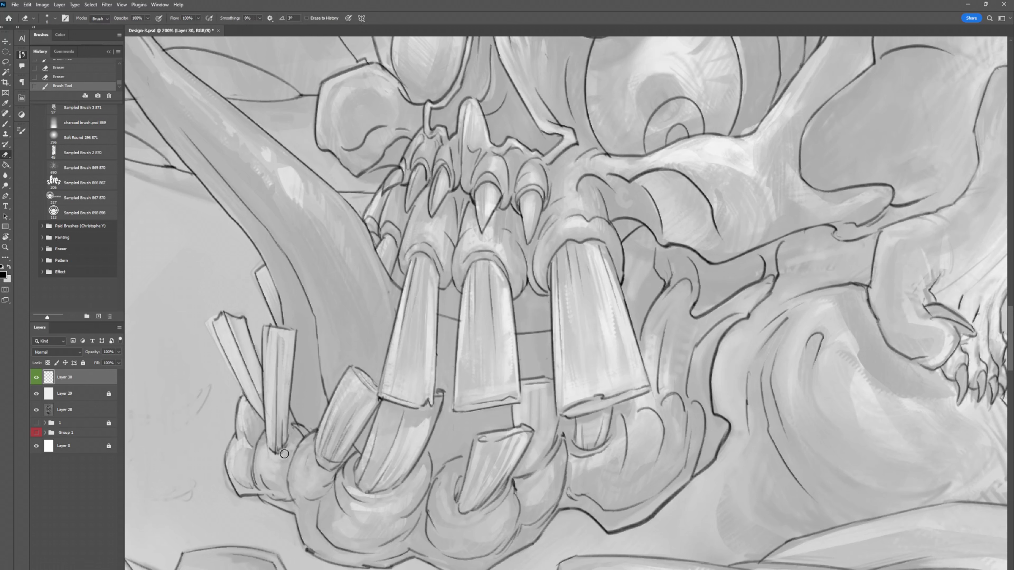
{"action": "mouse_move", "coordinate": [284, 454]}
{"action": "left_mouse_down"}
{"action": "mouse_move", "coordinate": [266, 479]}
{"action": "mouse_move", "coordinate": [300, 522]}
{"action": "mouse_move", "coordinate": [279, 515]}
{"action": "left_mouse_up"}
Touch up a small stroke near the lower teeth.
{"action": "key", "text": "b"}
{"action": "key", "text": "e"}
{"action": "key", "text": "b"}
{"action": "key", "text": "e"}
{"action": "key", "text": "b"}
{"action": "key", "text": "e"}
{"action": "key", "text": "b"}
{"action": "key", "text": "e"}
{"action": "key", "text": "b"}
{"action": "key", "text": "e"}
{"action": "key", "text": "b"}
{"action": "mouse_move", "coordinate": [276, 503]}
{"action": "left_mouse_down"}
{"action": "mouse_move", "coordinate": [263, 492]}
{"action": "mouse_move", "coordinate": [256, 500]}
{"action": "left_mouse_up"}
Touch up the claw with a small stroke and erase stray marks on its outline.
{"action": "key", "text": "e"}
{"action": "key", "text": "b"}
{"action": "left_click_drag", "start_coordinate": [519, 280], "coordinate": [462, 299]}
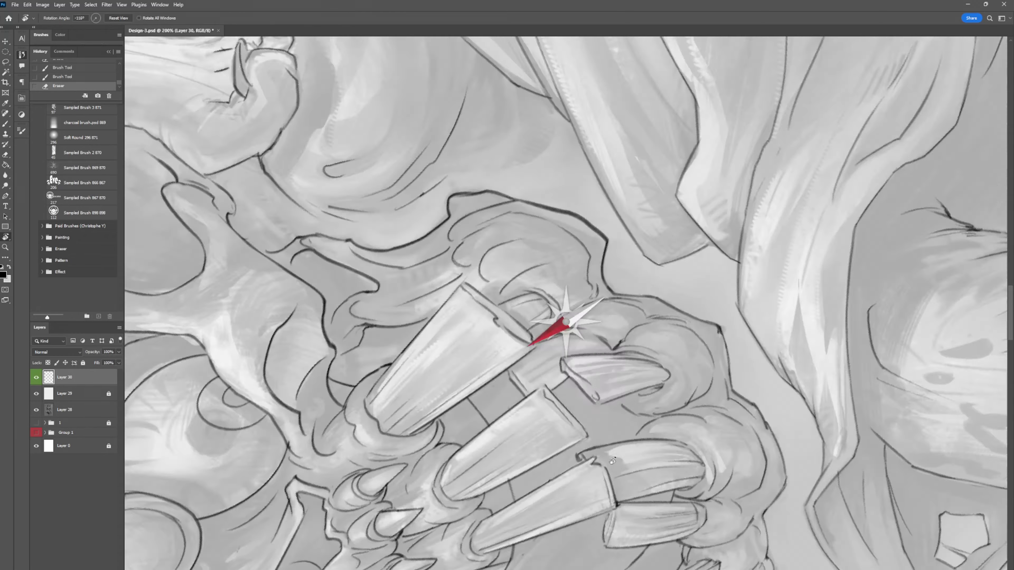
{"action": "left_click_drag", "start_coordinate": [438, 333], "coordinate": [439, 349]}
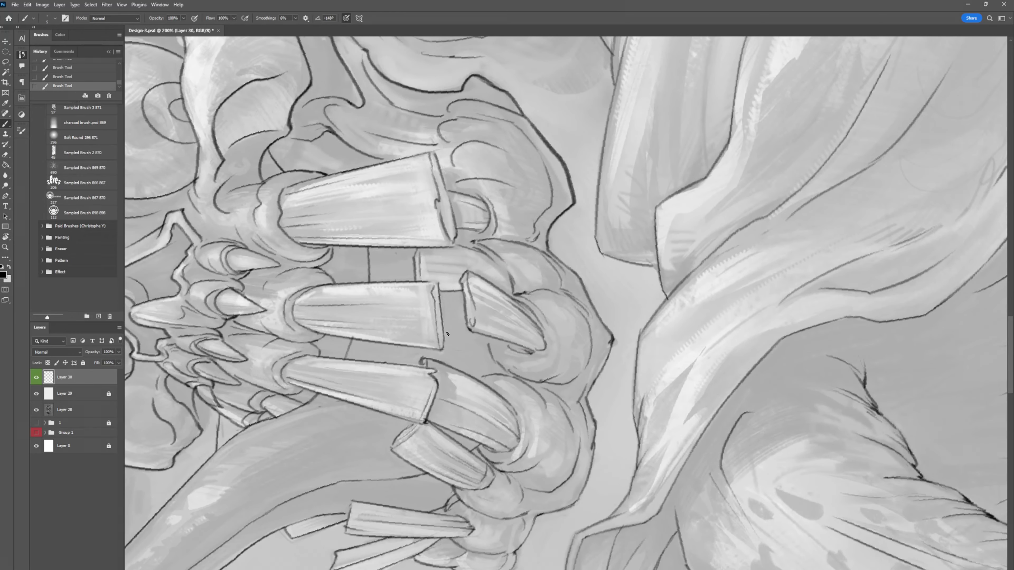
{"action": "key", "text": "e"}
{"action": "left_click_drag", "start_coordinate": [597, 333], "coordinate": [603, 352]}
{"action": "left_click_drag", "start_coordinate": [599, 336], "coordinate": [606, 346]}
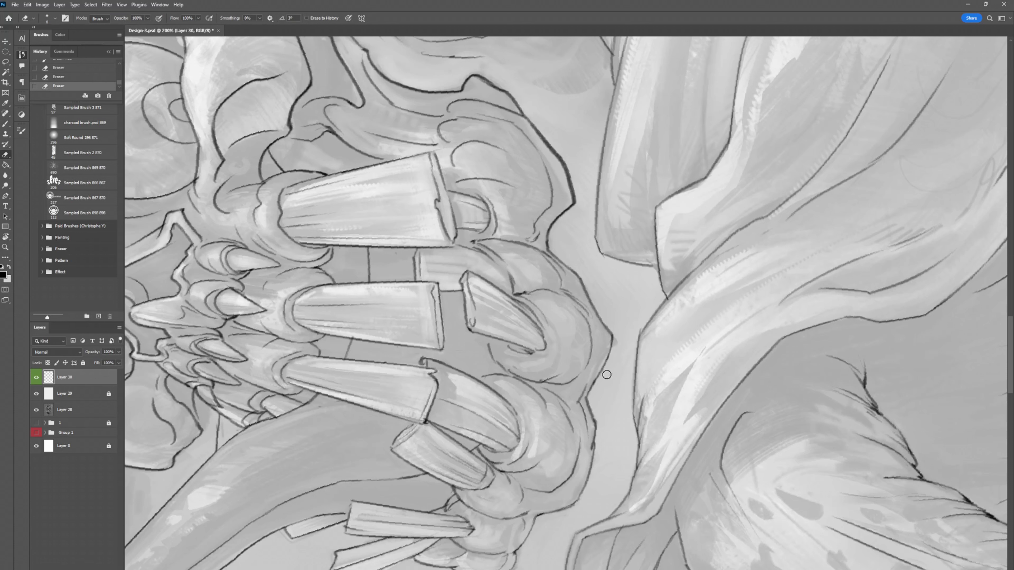
Lighten the outlines beside the claws and along the cloth edge with the eraser.
{"action": "left_click_drag", "start_coordinate": [528, 297], "coordinate": [526, 299]}
{"action": "left_click_drag", "start_coordinate": [554, 163], "coordinate": [577, 207]}
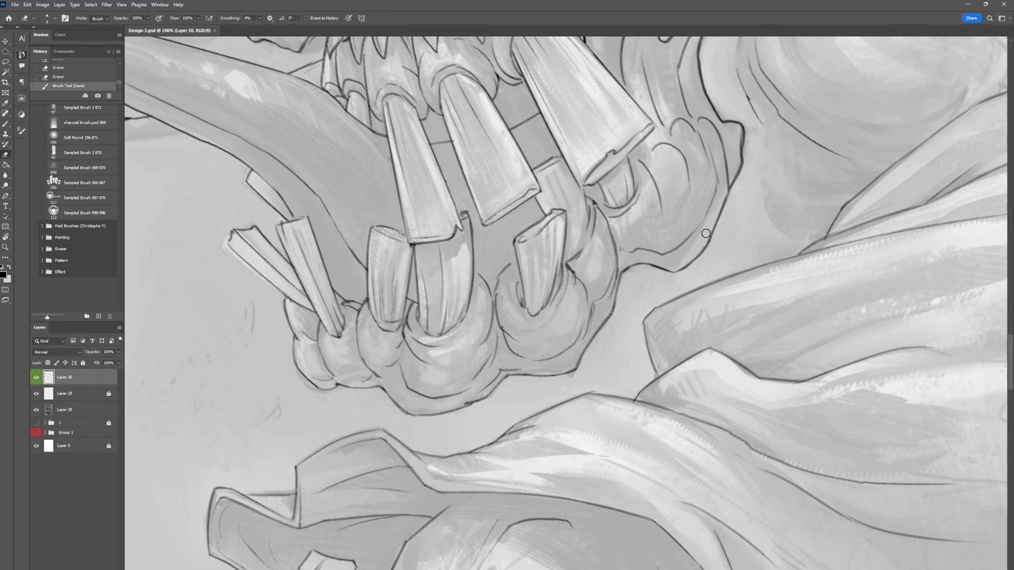
{"action": "left_click_drag", "start_coordinate": [742, 162], "coordinate": [730, 198]}
{"action": "left_click_drag", "start_coordinate": [744, 132], "coordinate": [735, 176]}
Touch up short strokes near the lower teeth and rework the claw stroke, undoing the redraw.
{"action": "key", "text": "b"}
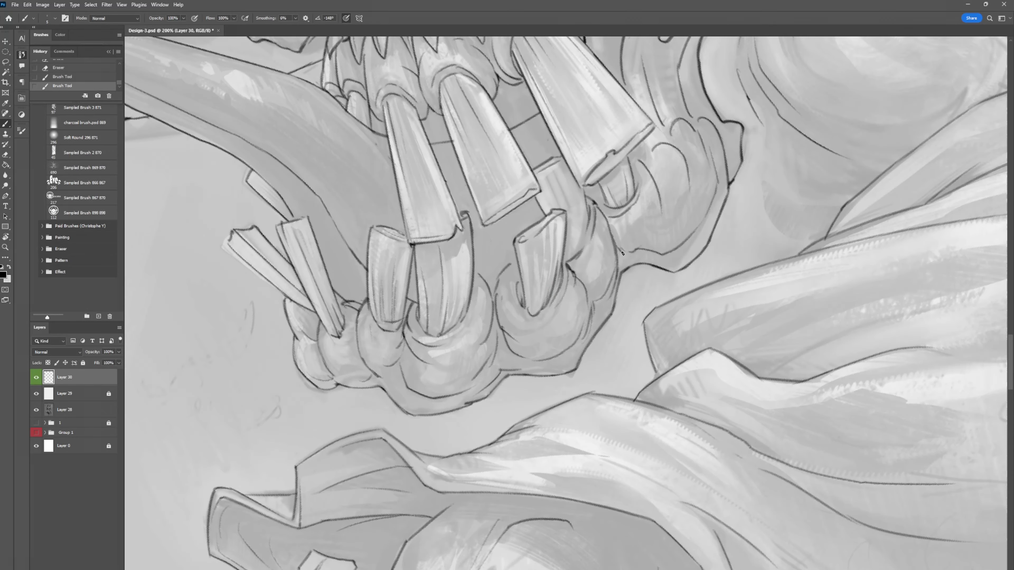
{"action": "mouse_move", "coordinate": [571, 273]}
{"action": "left_mouse_down"}
{"action": "mouse_move", "coordinate": [570, 260]}
{"action": "mouse_move", "coordinate": [582, 292]}
{"action": "mouse_move", "coordinate": [584, 265]}
{"action": "left_mouse_up"}
{"action": "key", "text": "b"}
{"action": "key", "text": "e"}
{"action": "left_click_drag", "start_coordinate": [501, 279], "coordinate": [503, 326]}
{"action": "key", "text": "b"}
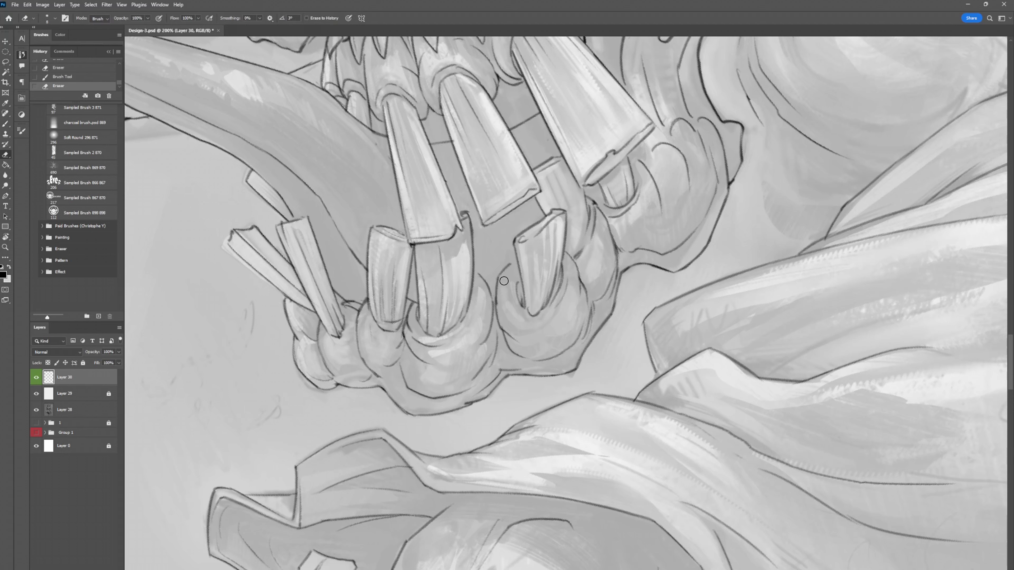
{"action": "left_click_drag", "start_coordinate": [491, 364], "coordinate": [499, 328]}
{"action": "key", "text": "ctrl+z"}
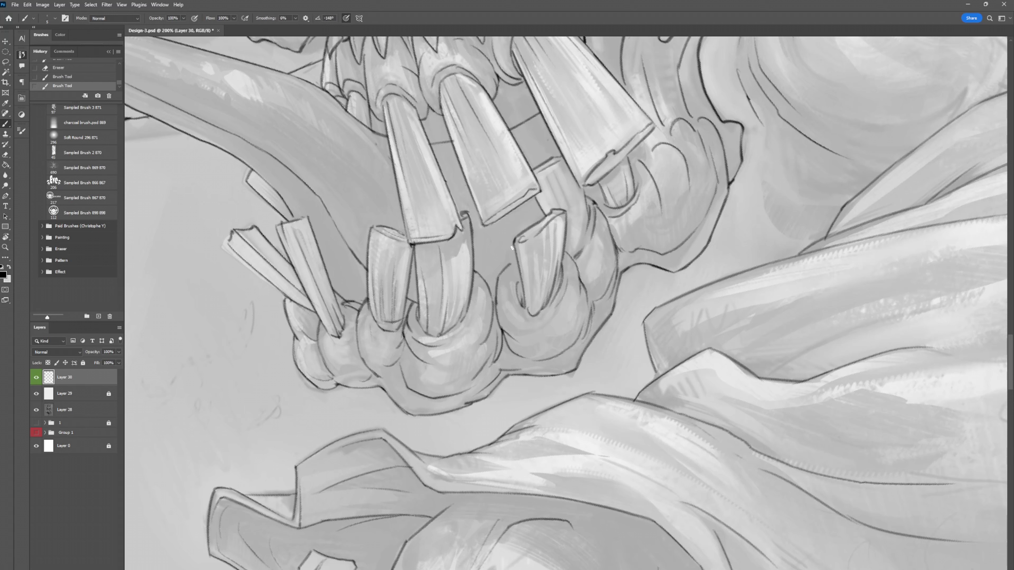
{"action": "scroll", "coordinate": [516, 253], "scroll_direction": "up", "scroll_amount": 2}
{"action": "scroll", "coordinate": [542, 293], "scroll_direction": "up", "scroll_amount": 4}
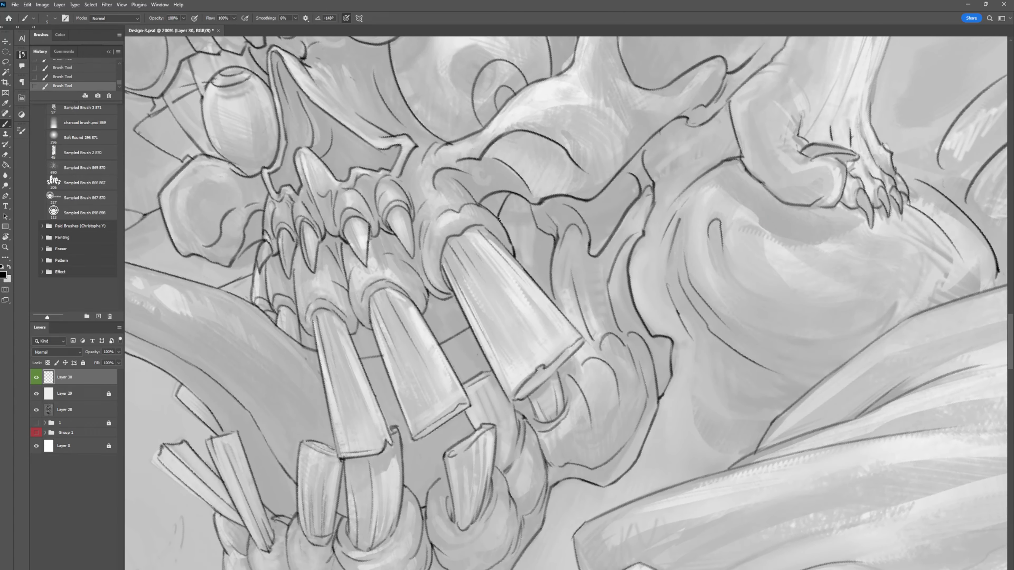
Erase a stray mark on the creature's leg.
{"action": "mouse_move", "coordinate": [412, 257]}
{"action": "left_mouse_down"}
{"action": "mouse_move", "coordinate": [424, 306]}
{"action": "mouse_move", "coordinate": [380, 285]}
{"action": "left_mouse_up"}
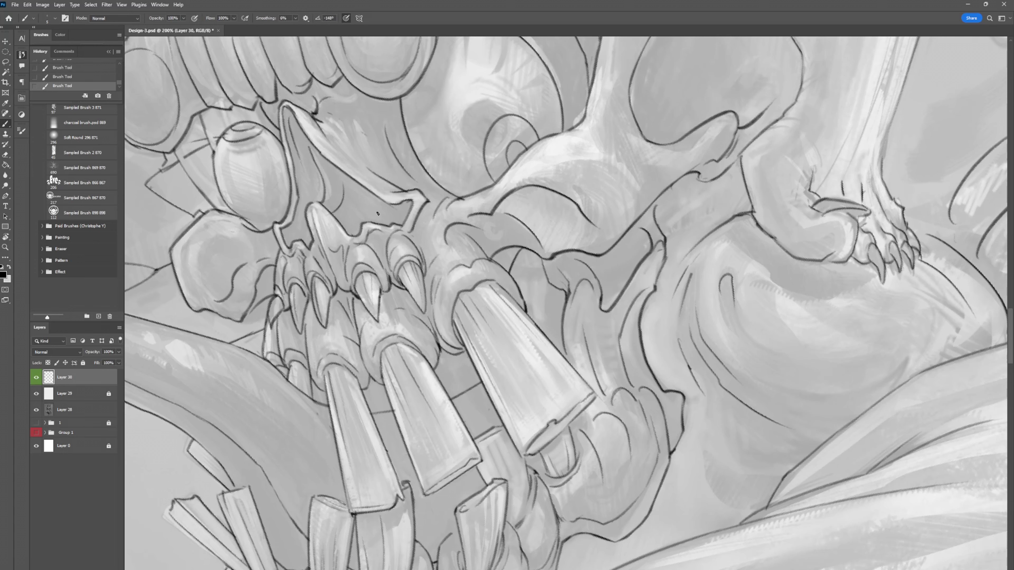
{"action": "scroll", "coordinate": [318, 294], "scroll_direction": "up", "scroll_amount": 2}
{"action": "scroll", "coordinate": [439, 224], "scroll_direction": "up", "scroll_amount": 2}
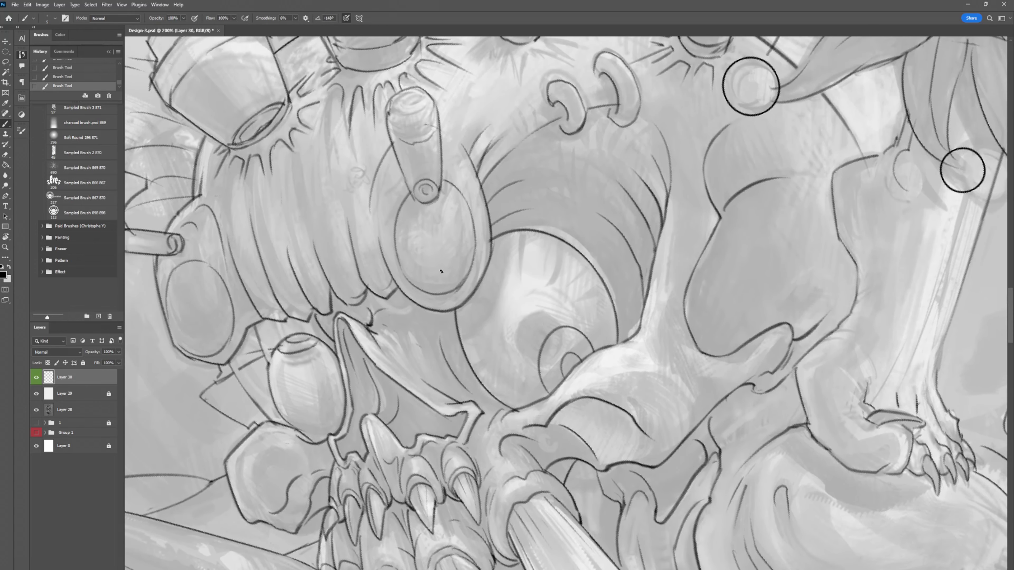
{"action": "scroll", "coordinate": [587, 151], "scroll_direction": "up", "scroll_amount": 2}
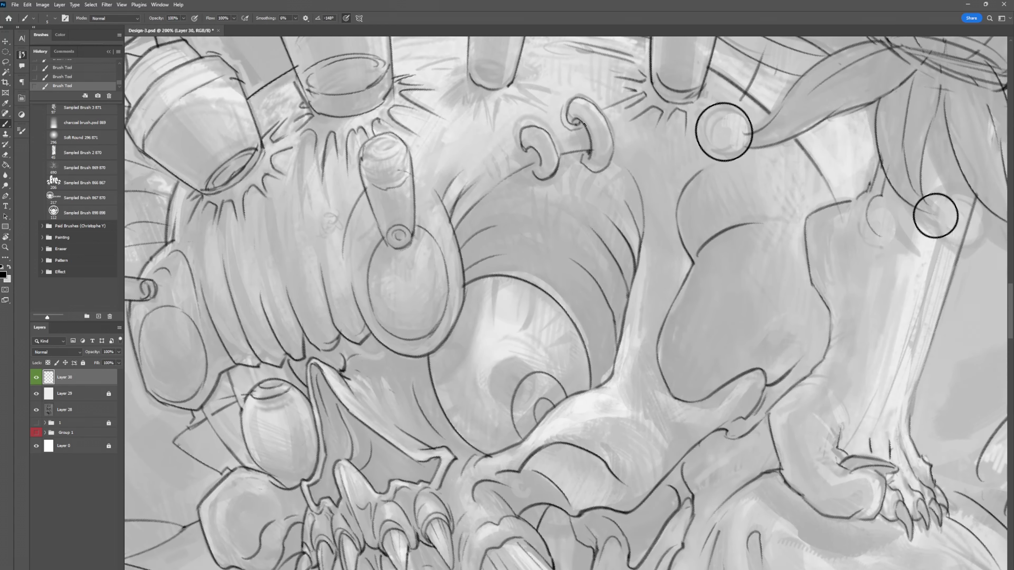
{"action": "scroll", "coordinate": [522, 156], "scroll_direction": "up", "scroll_amount": 3}
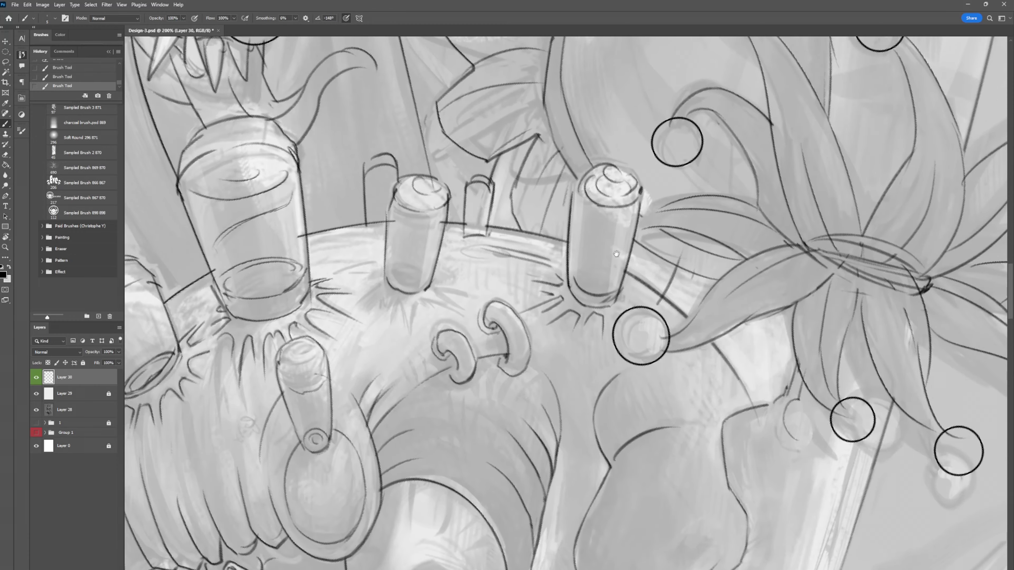
{"action": "key", "text": "e"}
{"action": "scroll", "coordinate": [639, 339], "scroll_direction": "down", "scroll_amount": 3}
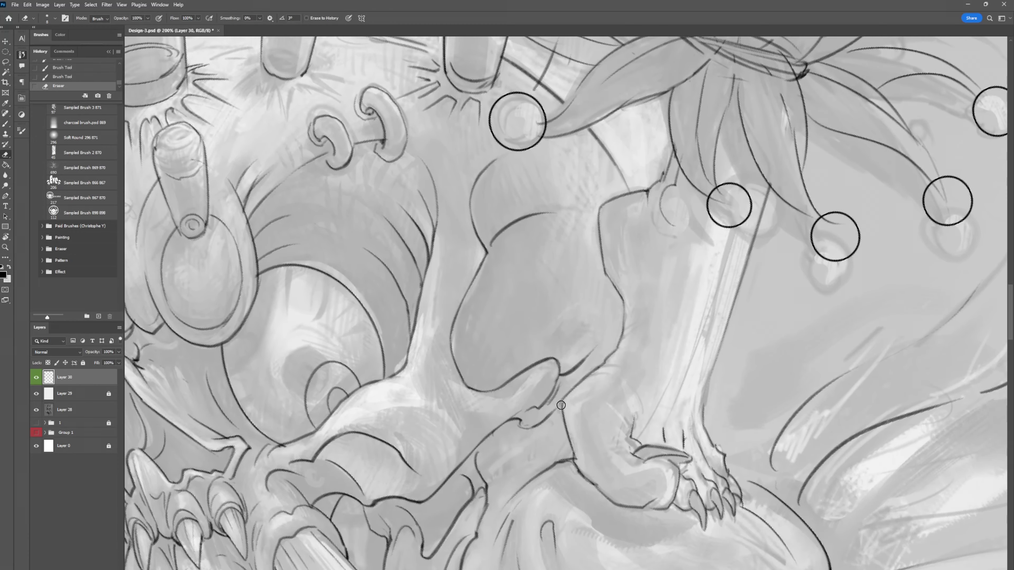
{"action": "mouse_move", "coordinate": [566, 387]}
{"action": "left_mouse_down"}
{"action": "mouse_move", "coordinate": [556, 409]}
{"action": "mouse_move", "coordinate": [562, 392]}
{"action": "left_mouse_up"}
Redraw the creature's leg outline and refine its claw lines.
{"action": "key", "text": "b"}
{"action": "scroll", "coordinate": [566, 400], "scroll_direction": "down", "scroll_amount": 2}
{"action": "left_click_drag", "start_coordinate": [704, 254], "coordinate": [683, 326]}
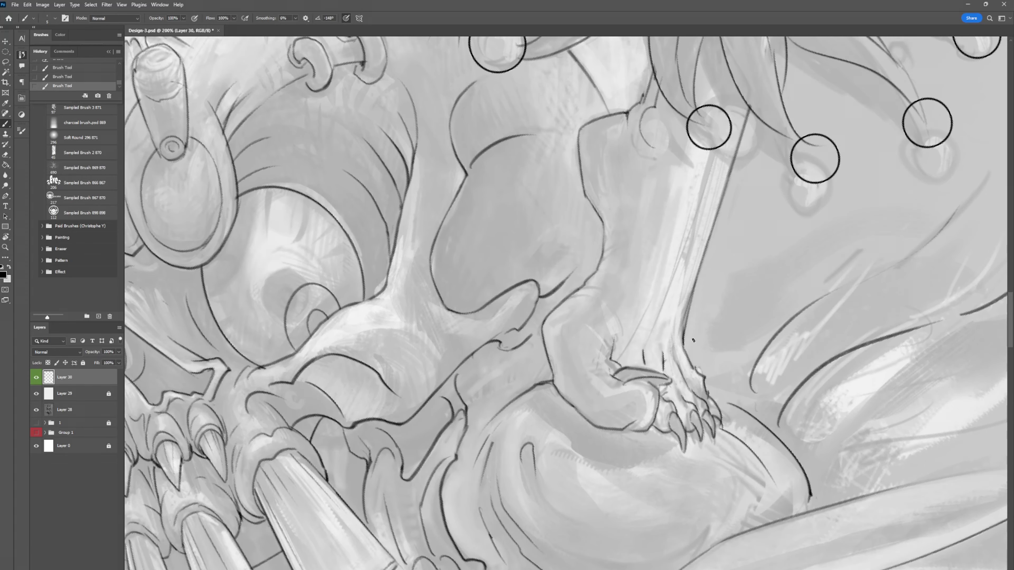
{"action": "mouse_move", "coordinate": [685, 395]}
{"action": "left_mouse_down"}
{"action": "mouse_move", "coordinate": [699, 376]}
{"action": "mouse_move", "coordinate": [702, 411]}
{"action": "mouse_move", "coordinate": [694, 389]}
{"action": "mouse_move", "coordinate": [718, 424]}
{"action": "left_mouse_up"}
{"action": "left_click_drag", "start_coordinate": [617, 390], "coordinate": [606, 340]}
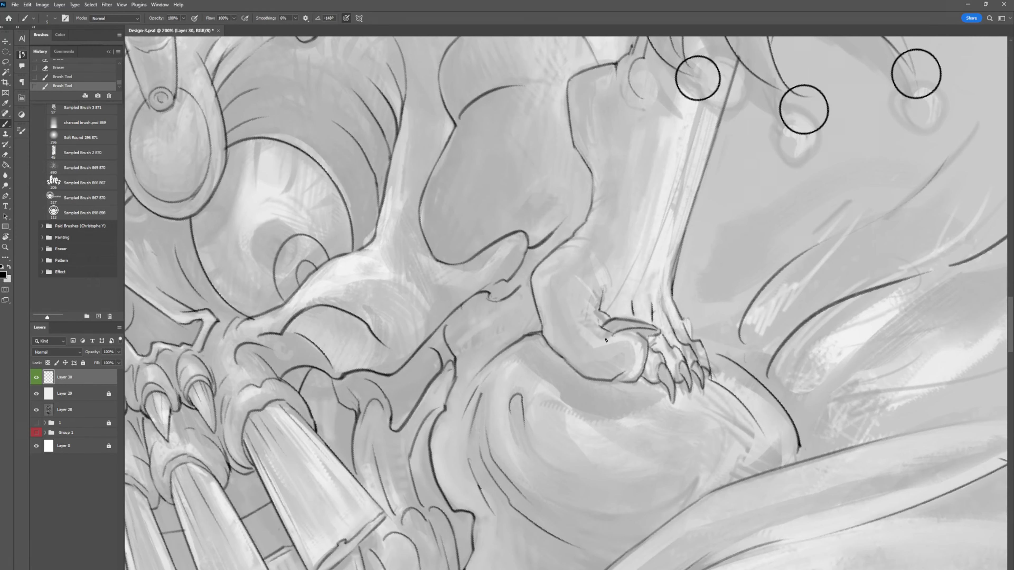
{"action": "key", "text": "e"}
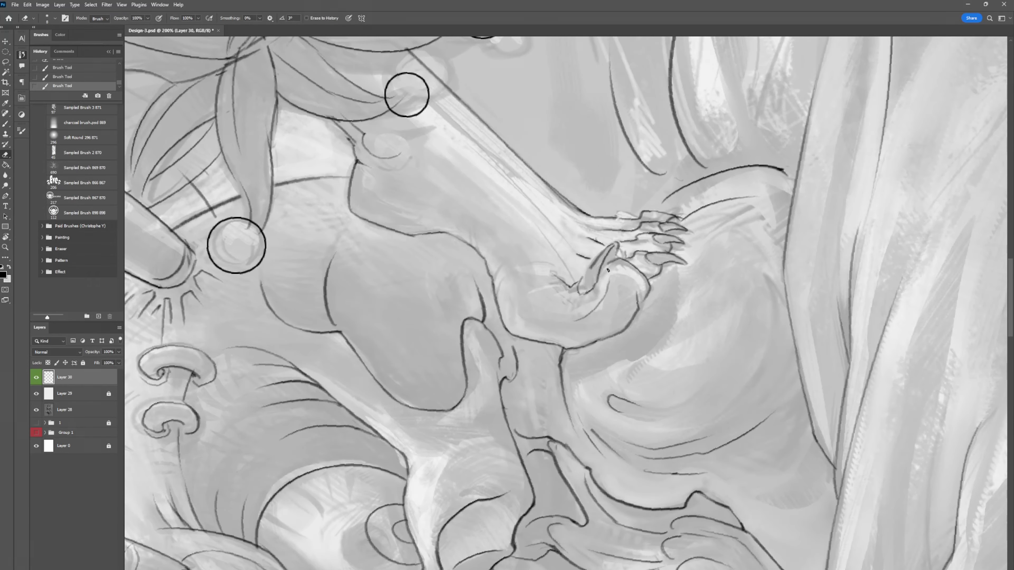
{"action": "key", "text": "ctrl+z"}
{"action": "key", "text": "b"}
{"action": "mouse_move", "coordinate": [594, 264]}
{"action": "left_mouse_down"}
{"action": "mouse_move", "coordinate": [617, 242]}
{"action": "mouse_move", "coordinate": [619, 252]}
{"action": "left_mouse_up"}
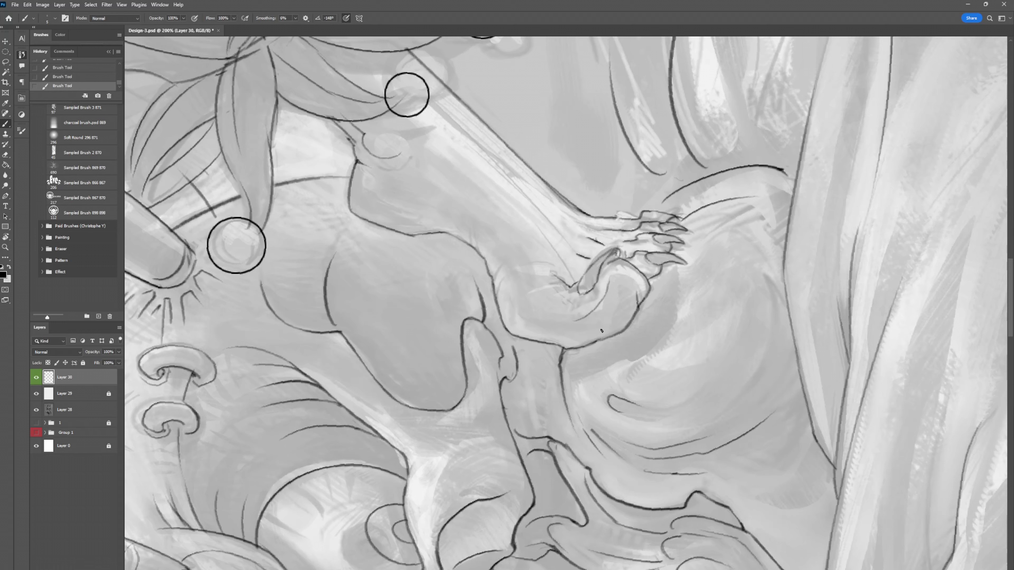
{"action": "left_click_drag", "start_coordinate": [601, 331], "coordinate": [626, 298]}
Add a short leg stroke, erase stray marks on the leg, and save.
{"action": "left_click_drag", "start_coordinate": [467, 236], "coordinate": [471, 252]}
{"action": "key", "text": "e"}
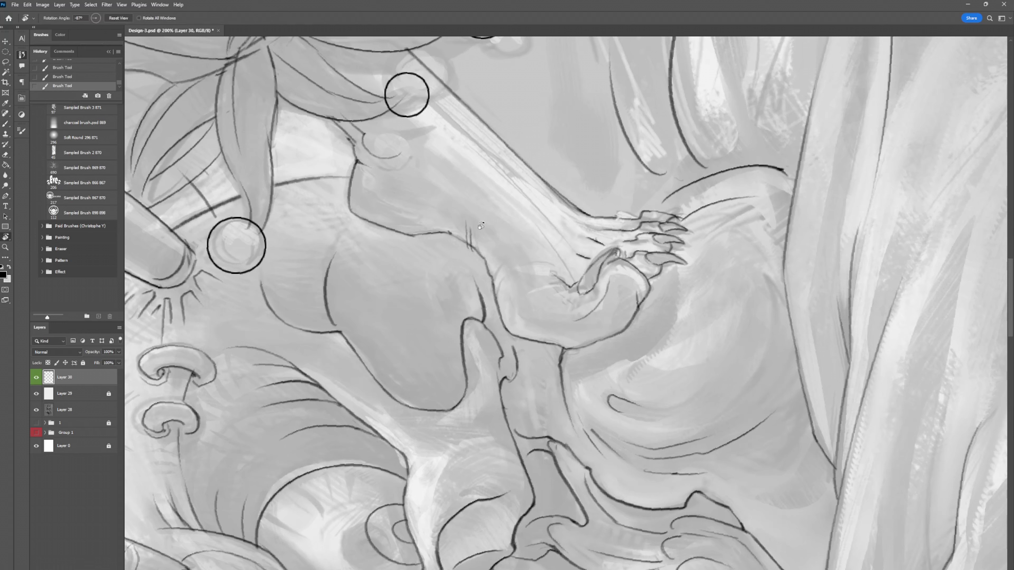
{"action": "left_click_drag", "start_coordinate": [467, 324], "coordinate": [463, 375]}
{"action": "left_click_drag", "start_coordinate": [481, 277], "coordinate": [487, 320]}
{"action": "key", "text": "ctrl+s"}
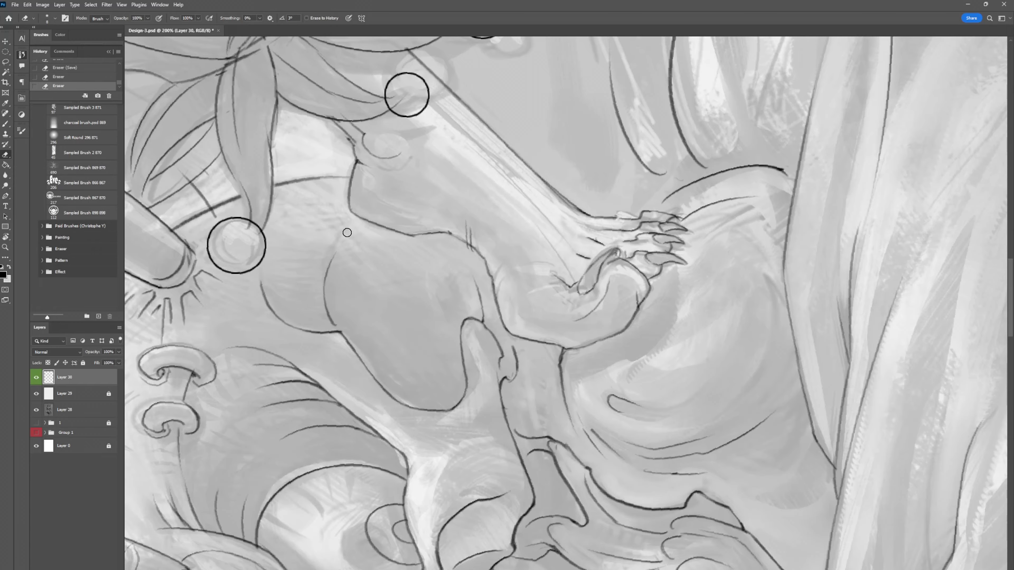
Zoom and pan to the hair tips and hair flower at 200%, saving the file.
{"action": "key", "text": "z"}
{"action": "scroll", "coordinate": [521, 213], "scroll_direction": "down", "scroll_amount": 5}
{"action": "left_click_drag", "start_coordinate": [521, 213], "coordinate": [460, 213]}
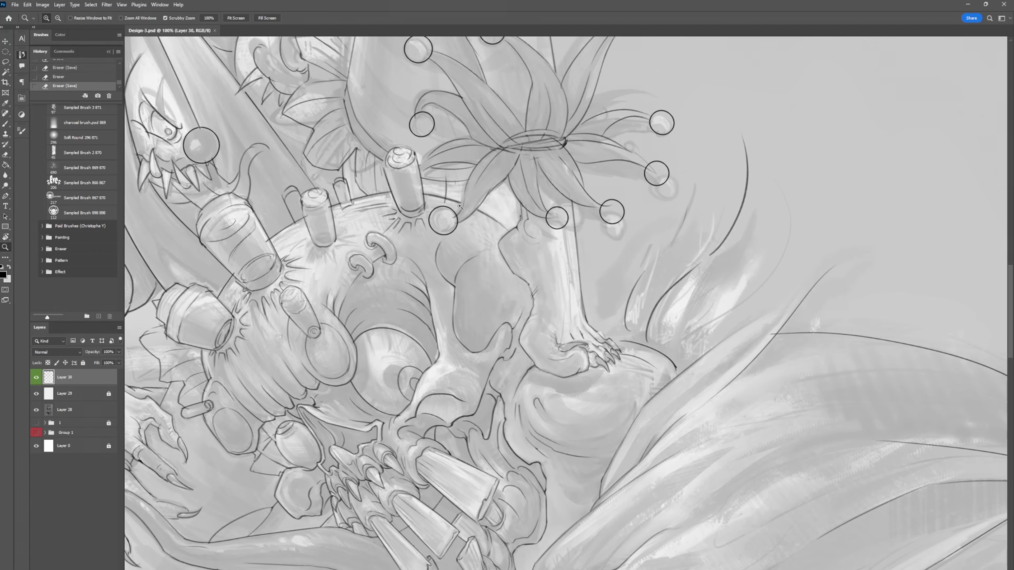
{"action": "mouse_move", "coordinate": [399, 180]}
{"action": "left_mouse_down"}
{"action": "mouse_move", "coordinate": [455, 199]}
{"action": "mouse_move", "coordinate": [406, 222]}
{"action": "left_mouse_up"}
{"action": "key", "text": "e"}
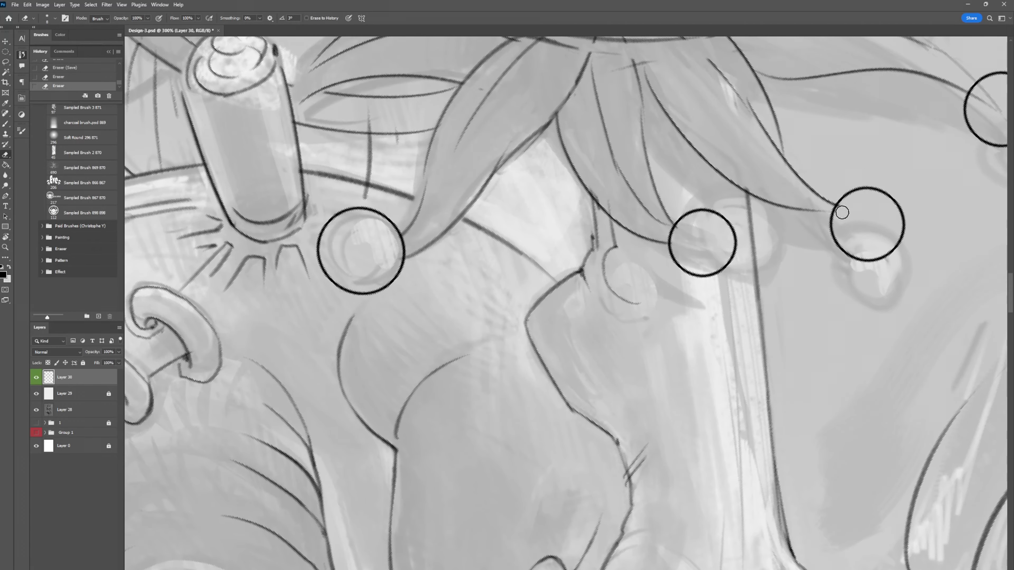
{"action": "left_click_drag", "start_coordinate": [852, 212], "coordinate": [648, 303]}
{"action": "mouse_move", "coordinate": [777, 116]}
{"action": "left_mouse_down"}
{"action": "mouse_move", "coordinate": [726, 286]}
{"action": "mouse_move", "coordinate": [825, 535]}
{"action": "left_mouse_up"}
{"action": "left_click_drag", "start_coordinate": [404, 176], "coordinate": [421, 194]}
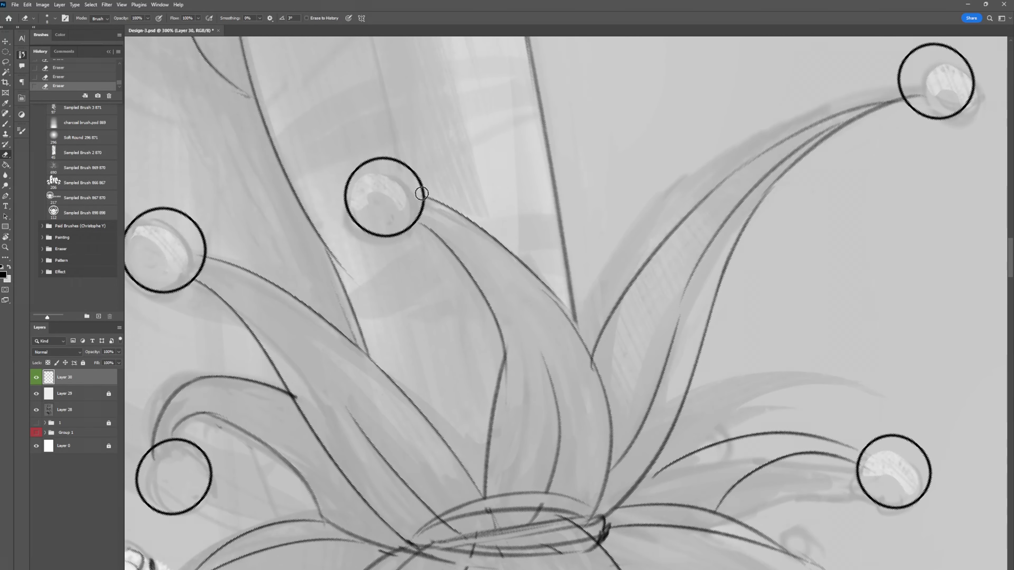
{"action": "left_click_drag", "start_coordinate": [168, 447], "coordinate": [288, 267]}
{"action": "key", "text": "ctrl+minus"}
{"action": "key", "text": "ctrl+s"}
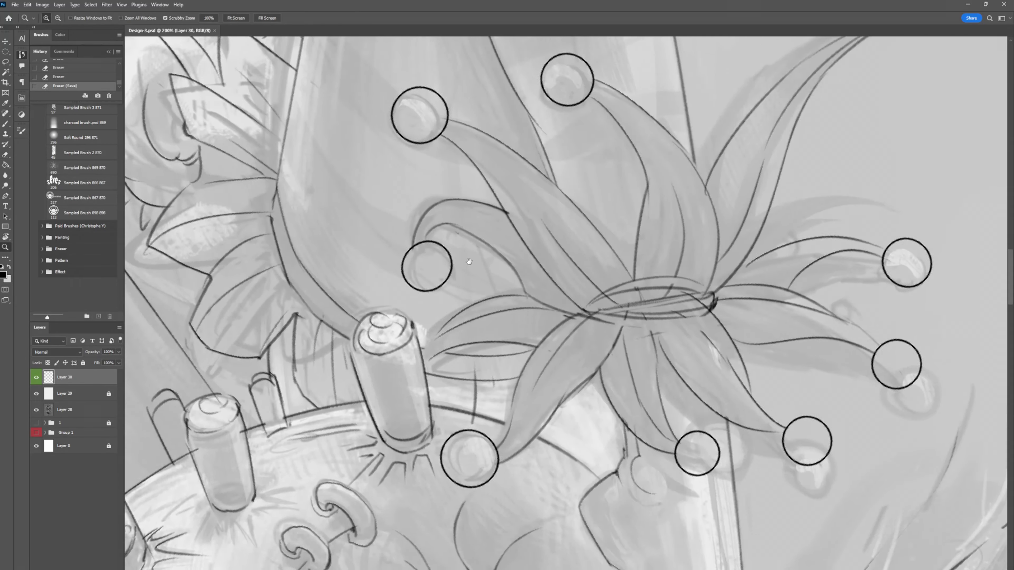
{"action": "key", "text": "b"}
{"action": "mouse_move", "coordinate": [275, 208]}
{"action": "left_mouse_down"}
{"action": "mouse_move", "coordinate": [409, 281]}
{"action": "mouse_move", "coordinate": [430, 320]}
{"action": "mouse_move", "coordinate": [431, 362]}
{"action": "left_mouse_up"}
Redraw the tall hair strand's outline and erase overlapping lines beside it.
{"action": "key", "text": "e"}
{"action": "key", "text": "b"}
{"action": "left_click_drag", "start_coordinate": [406, 250], "coordinate": [348, 508]}
{"action": "key", "text": "e"}
{"action": "key", "text": "b"}
{"action": "key", "text": "ctrl+z"}
{"action": "key", "text": "ctrl+z"}
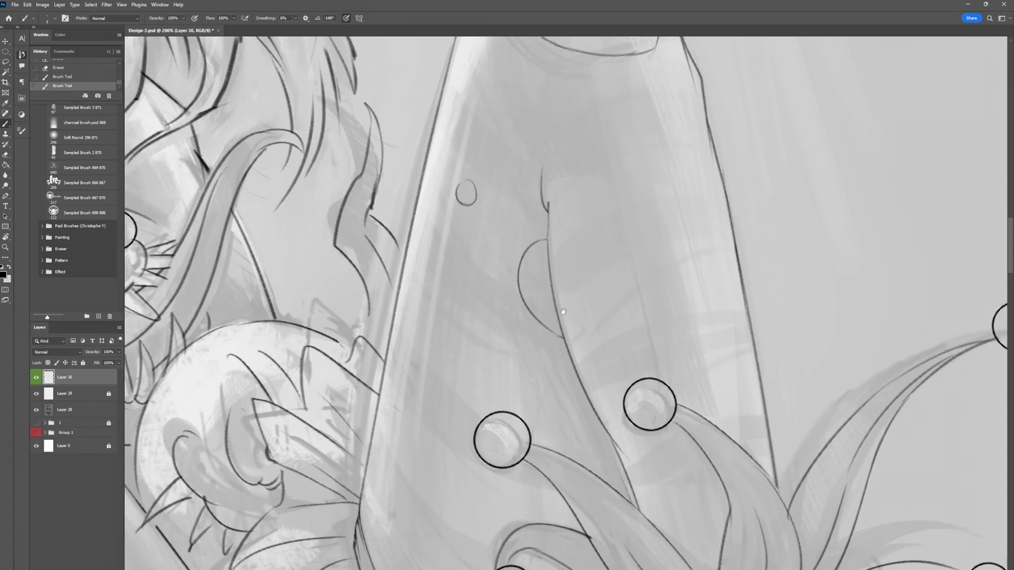
{"action": "mouse_move", "coordinate": [399, 280]}
{"action": "left_mouse_down"}
{"action": "mouse_move", "coordinate": [423, 291]}
{"action": "mouse_move", "coordinate": [366, 352]}
{"action": "left_mouse_up"}
{"action": "key", "text": "e"}
{"action": "left_click_drag", "start_coordinate": [397, 195], "coordinate": [404, 224]}
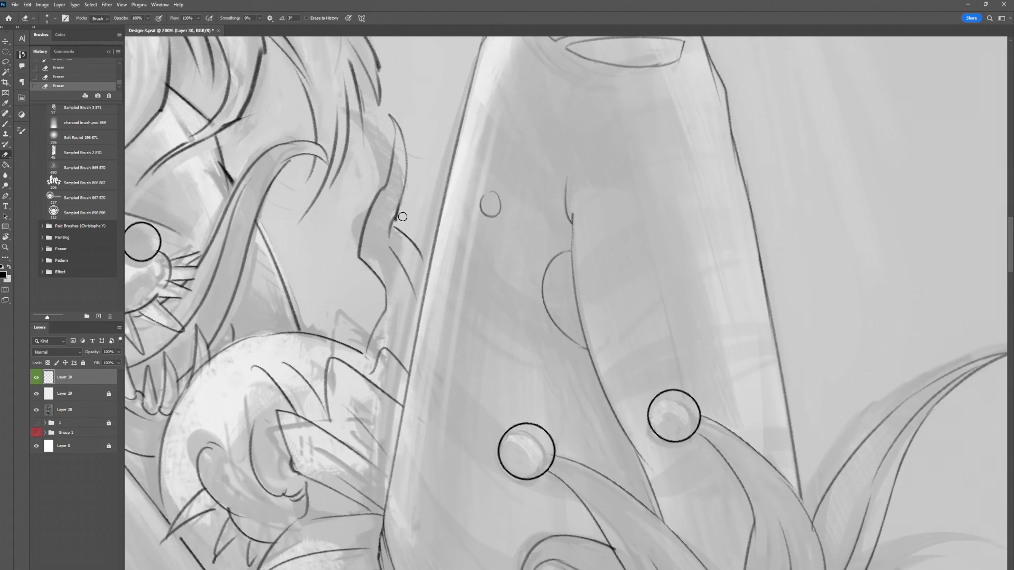
{"action": "key", "text": "b"}
{"action": "mouse_move", "coordinate": [365, 262]}
{"action": "left_mouse_down"}
{"action": "mouse_move", "coordinate": [383, 271]}
{"action": "mouse_move", "coordinate": [313, 342]}
{"action": "mouse_move", "coordinate": [349, 392]}
{"action": "mouse_move", "coordinate": [399, 363]}
{"action": "left_mouse_up"}
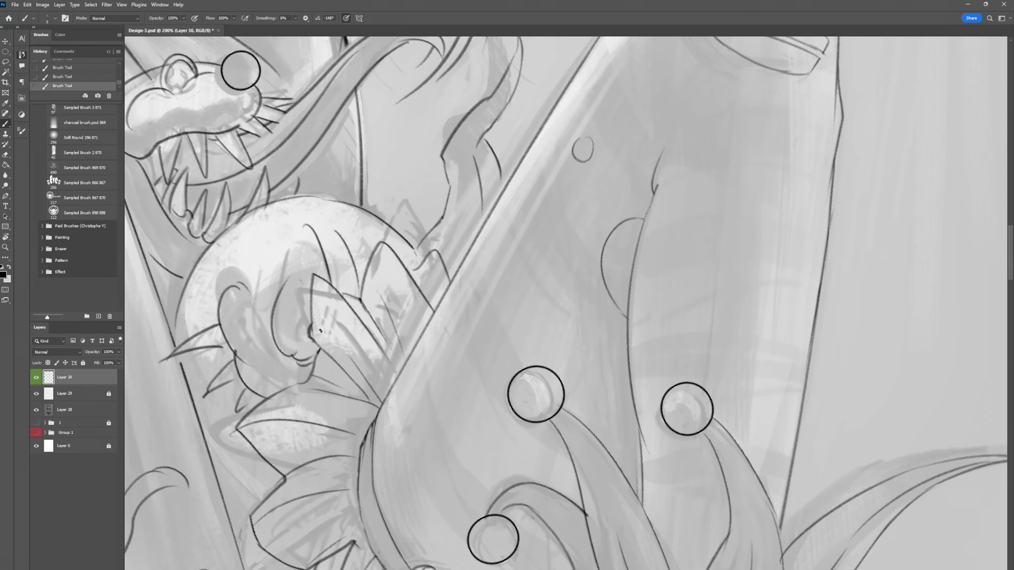
Refine small strokes beside the orb and rotate the canvas view.
{"action": "key", "text": "e"}
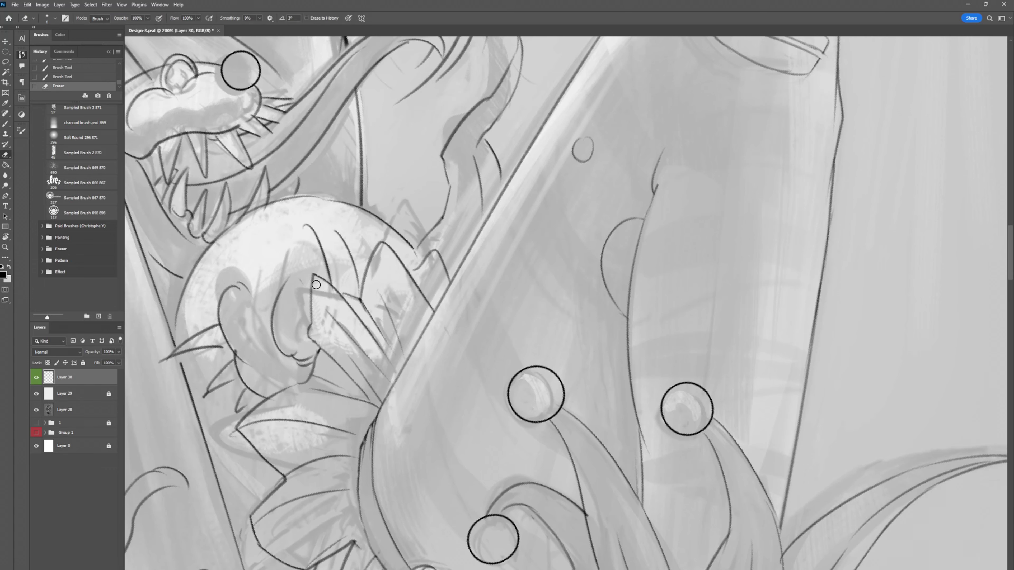
{"action": "key", "text": "b"}
{"action": "mouse_move", "coordinate": [316, 285]}
{"action": "left_mouse_down"}
{"action": "mouse_move", "coordinate": [310, 302]}
{"action": "mouse_move", "coordinate": [323, 280]}
{"action": "left_mouse_up"}
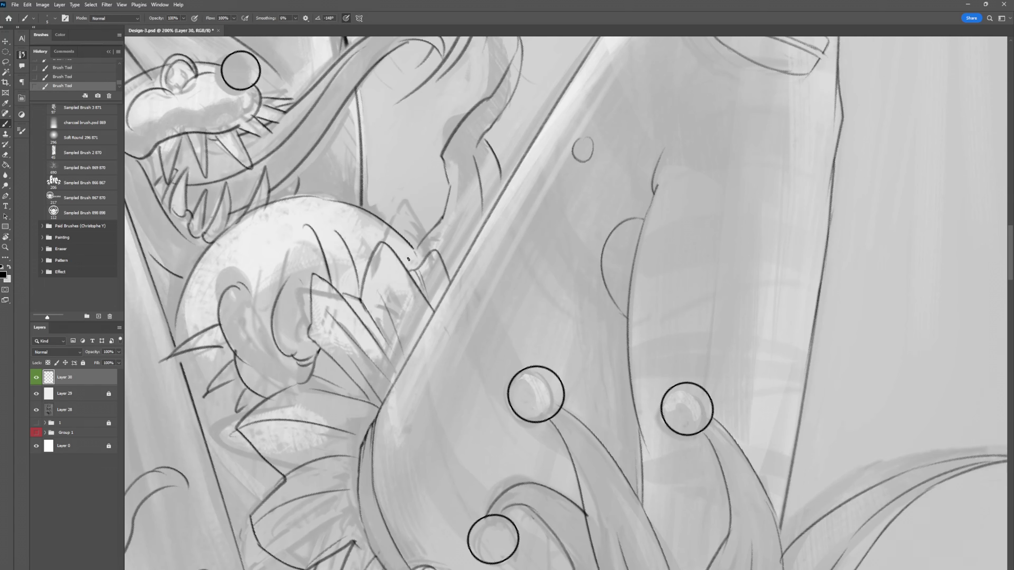
{"action": "mouse_move", "coordinate": [408, 259]}
{"action": "left_mouse_down"}
{"action": "mouse_move", "coordinate": [443, 207]}
{"action": "mouse_move", "coordinate": [438, 186]}
{"action": "left_mouse_up"}
{"action": "key", "text": "r"}
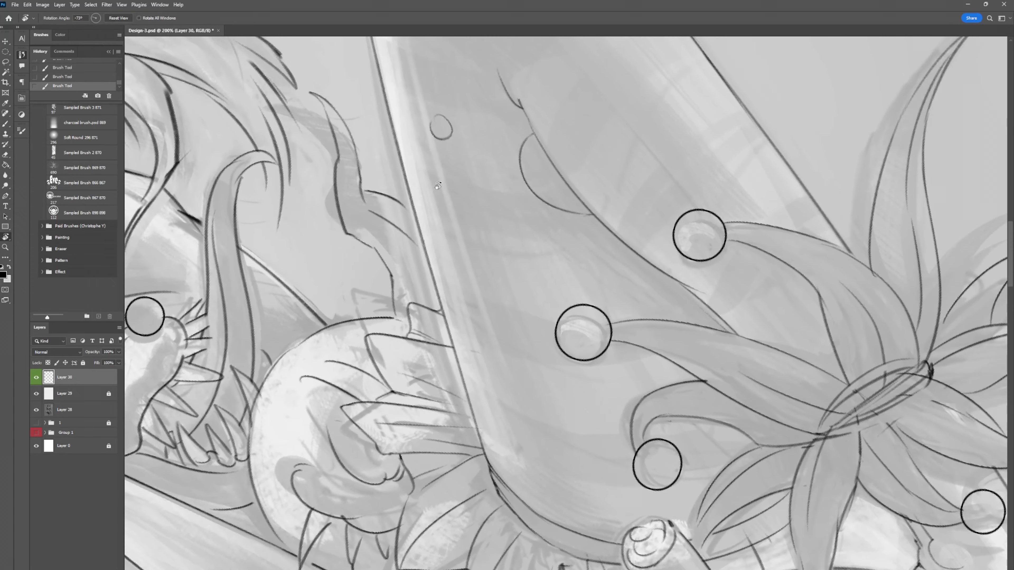
{"action": "key", "text": "b"}
{"action": "scroll", "coordinate": [443, 212], "scroll_direction": "down", "scroll_amount": 5}
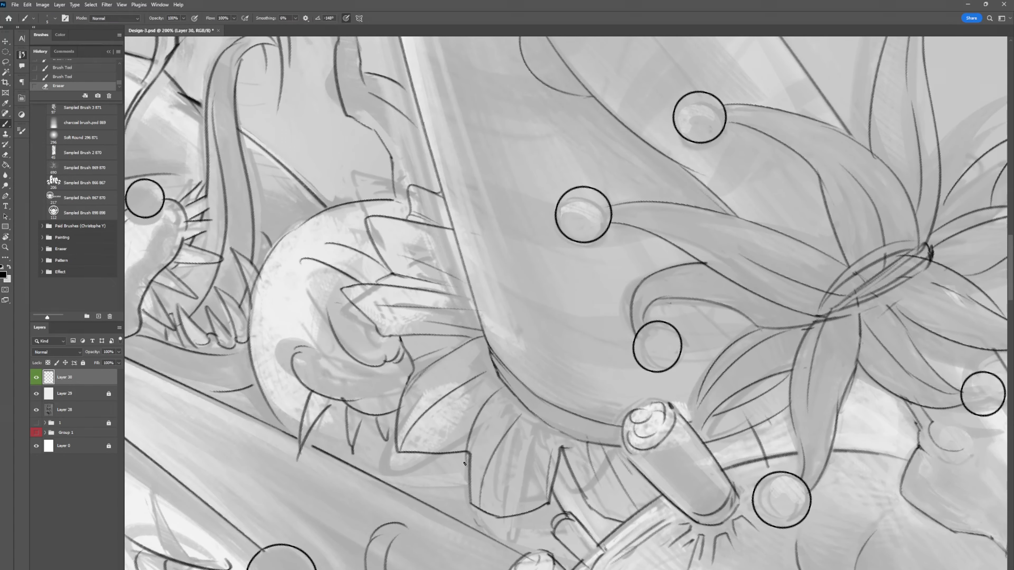
Draw and clean the leaf edge lines, save, and undo strokes near the creature's eye.
{"action": "mouse_move", "coordinate": [468, 437]}
{"action": "left_mouse_down"}
{"action": "mouse_move", "coordinate": [470, 495]}
{"action": "mouse_move", "coordinate": [463, 459]}
{"action": "mouse_move", "coordinate": [478, 478]}
{"action": "mouse_move", "coordinate": [519, 408]}
{"action": "mouse_move", "coordinate": [505, 387]}
{"action": "left_mouse_up"}
{"action": "key", "text": "e"}
{"action": "key", "text": "b"}
{"action": "scroll", "coordinate": [533, 352], "scroll_direction": "down", "scroll_amount": 4}
{"action": "key", "text": "ctrl+z"}
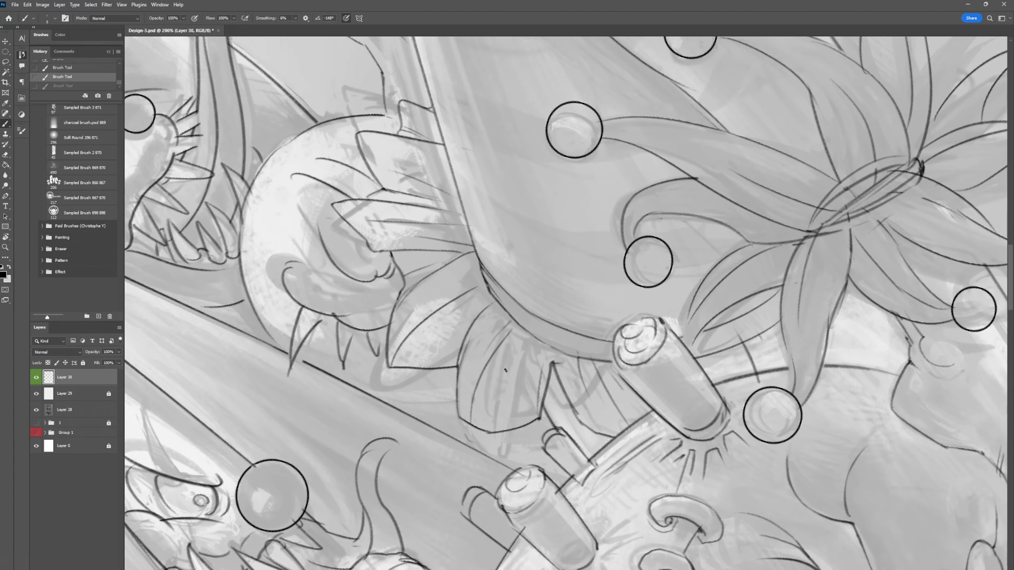
{"action": "key", "text": "ctrl+shift+z"}
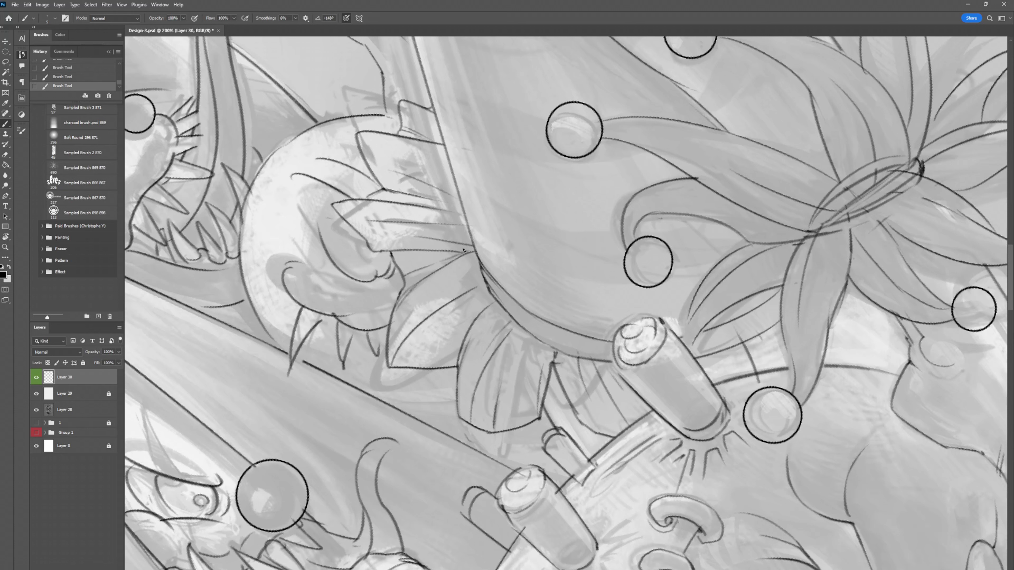
{"action": "key", "text": "ctrl+s"}
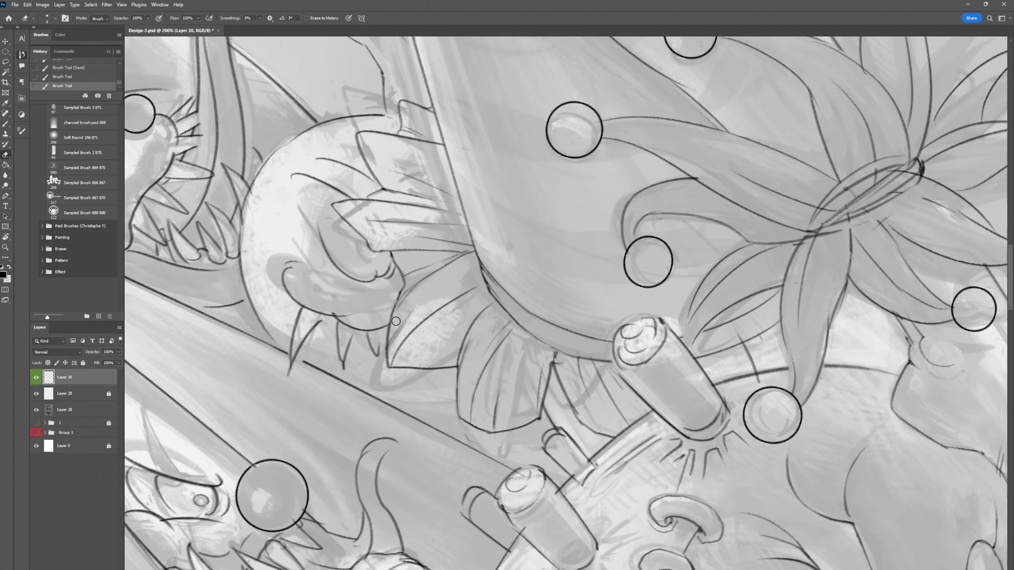
{"action": "left_click_drag", "start_coordinate": [393, 337], "coordinate": [390, 325]}
{"action": "left_click_drag", "start_coordinate": [372, 239], "coordinate": [364, 261]}
{"action": "key", "text": "ctrl+z"}
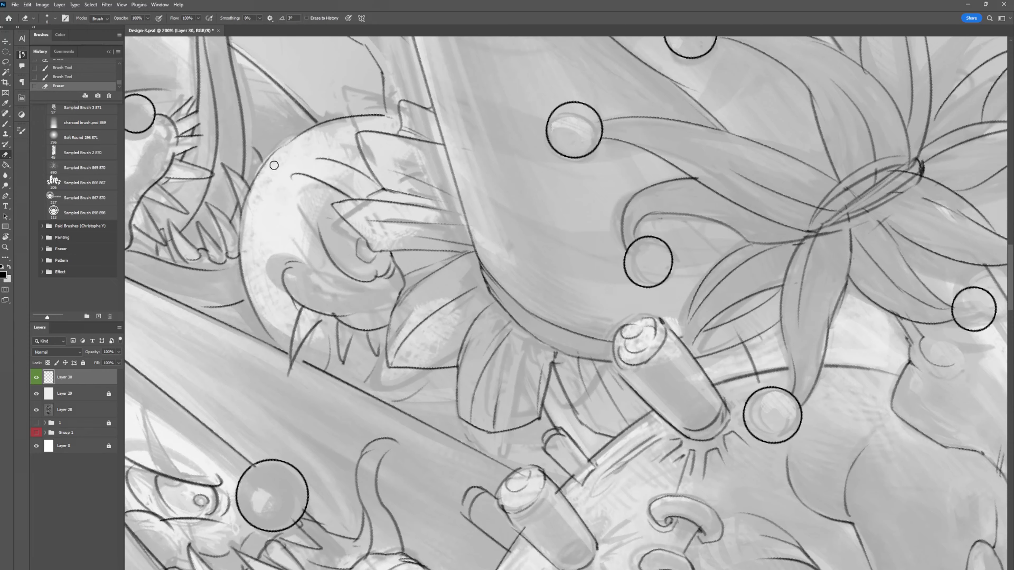
Rotate the view to the snake creature's head and add a short stroke there.
{"action": "key", "text": "r"}
{"action": "left_click_drag", "start_coordinate": [315, 128], "coordinate": [460, 352]}
{"action": "key", "text": "e"}
{"action": "scroll", "coordinate": [439, 280], "scroll_direction": "up", "scroll_amount": 1}
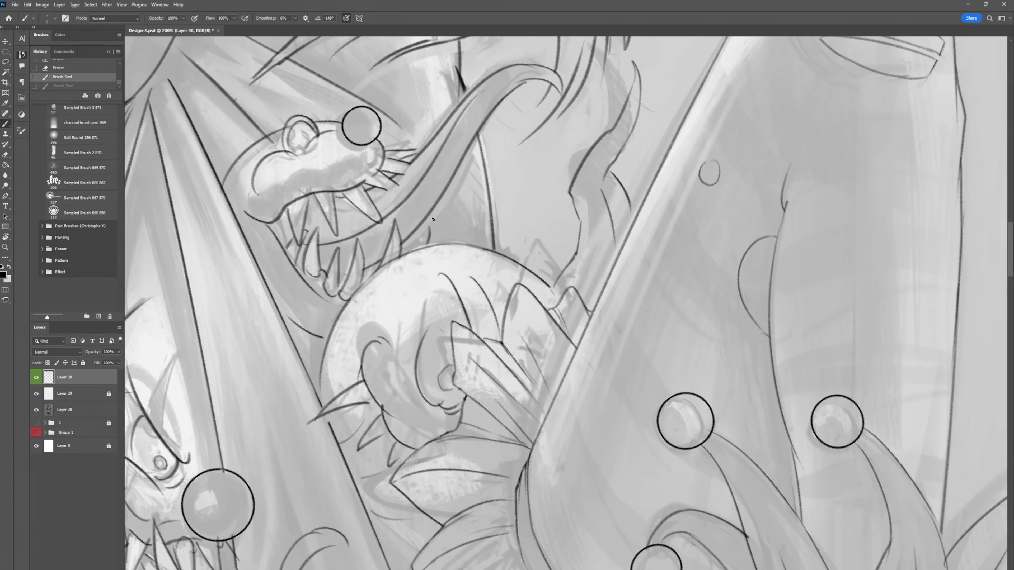
{"action": "key", "text": "b"}
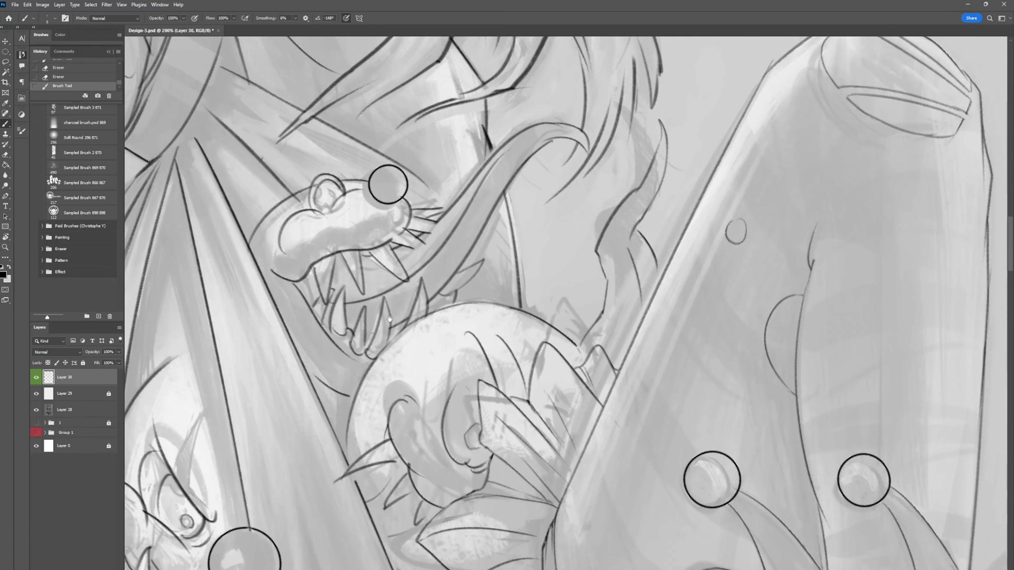
{"action": "scroll", "coordinate": [427, 227], "scroll_direction": "up", "scroll_amount": 3}
{"action": "scroll", "coordinate": [487, 259], "scroll_direction": "up", "scroll_amount": 8}
{"action": "scroll", "coordinate": [487, 258], "scroll_direction": "up", "scroll_amount": 5}
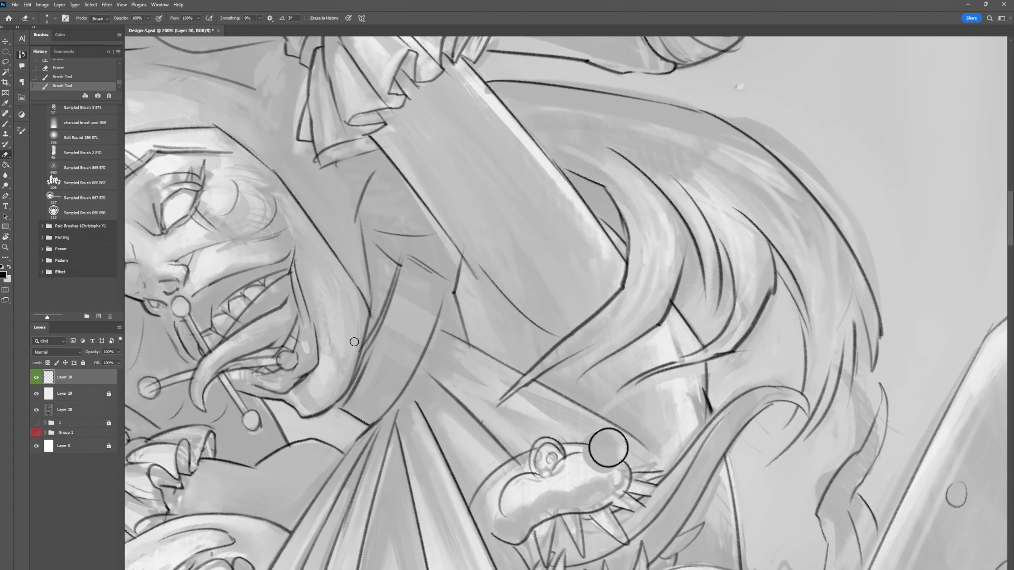
{"action": "scroll", "coordinate": [661, 234], "scroll_direction": "down", "scroll_amount": 9}
{"action": "left_click_drag", "start_coordinate": [662, 234], "coordinate": [607, 146]}
{"action": "left_click_drag", "start_coordinate": [615, 351], "coordinate": [658, 302]}
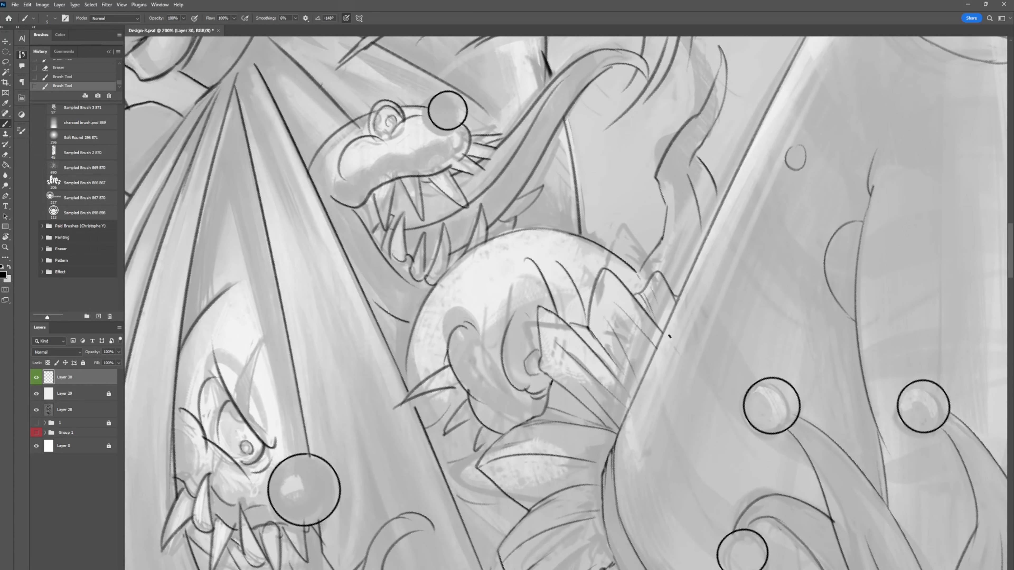
Save, then try erasing stray lines on the creature's face and undo it.
{"action": "left_click_drag", "start_coordinate": [524, 491], "coordinate": [548, 397]}
{"action": "left_click_drag", "start_coordinate": [623, 368], "coordinate": [582, 285]}
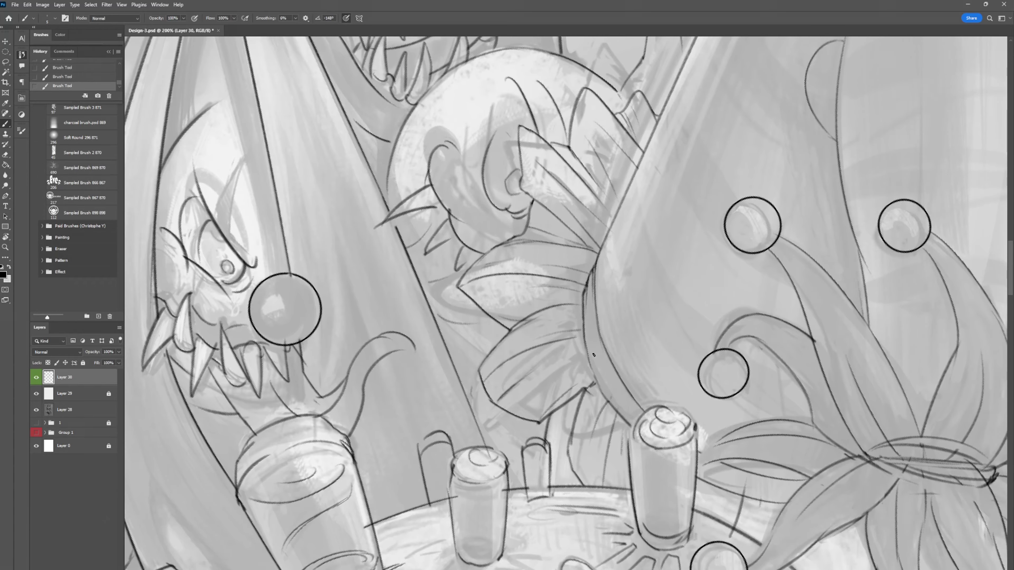
{"action": "key", "text": "e"}
{"action": "mouse_move", "coordinate": [591, 391]}
{"action": "left_mouse_down"}
{"action": "mouse_move", "coordinate": [586, 406]}
{"action": "mouse_move", "coordinate": [465, 450]}
{"action": "mouse_move", "coordinate": [510, 451]}
{"action": "left_mouse_up"}
{"action": "key", "text": "ctrl+s"}
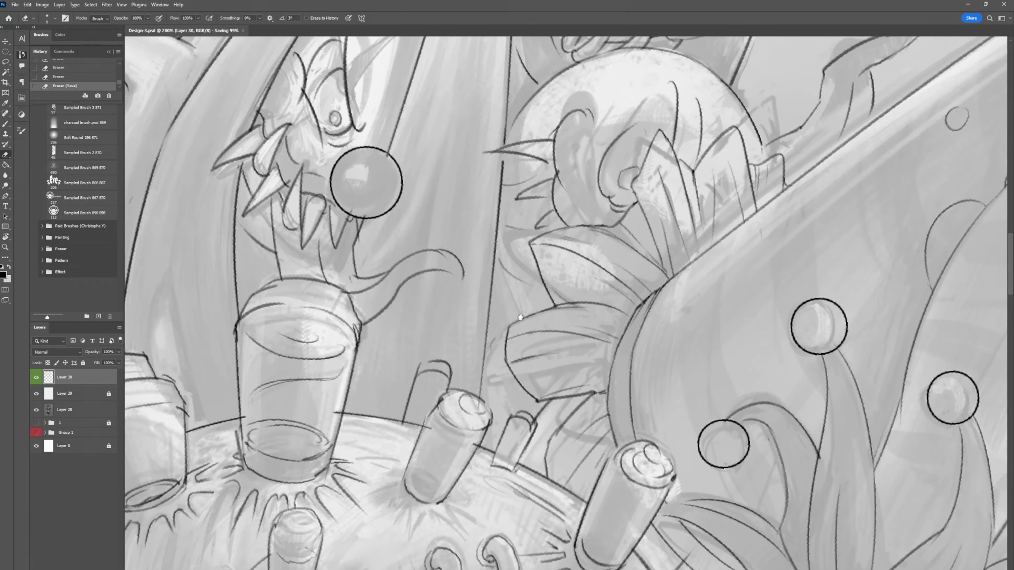
{"action": "left_click_drag", "start_coordinate": [347, 203], "coordinate": [390, 360]}
{"action": "key", "text": "ctrl+z"}
{"action": "key", "text": "ctrl+z"}
Redraw ink lines on the creature's face and erase a stray mark nearby.
{"action": "key", "text": "b"}
{"action": "left_click_drag", "start_coordinate": [320, 226], "coordinate": [320, 272]}
{"action": "left_click_drag", "start_coordinate": [319, 268], "coordinate": [319, 276]}
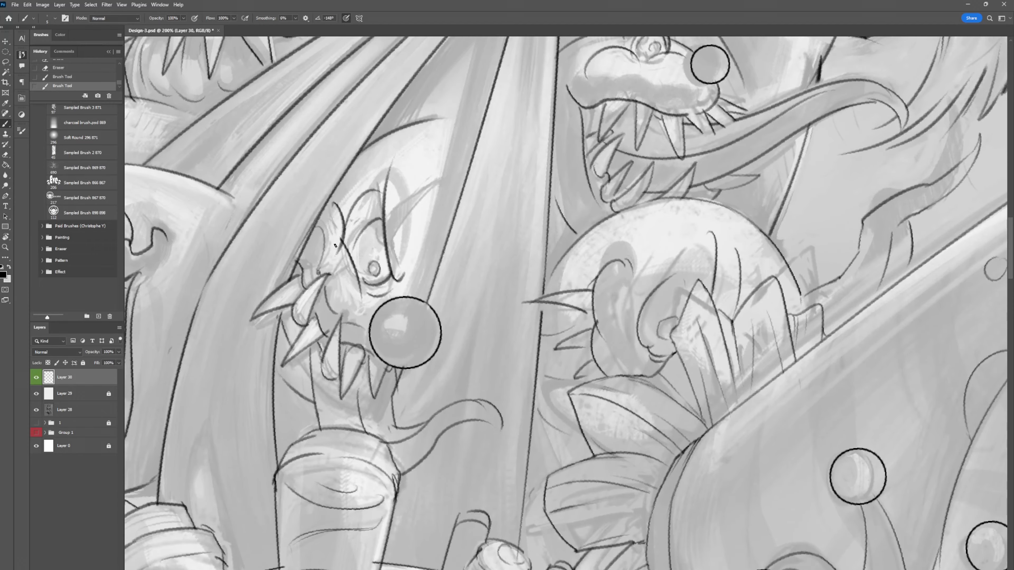
{"action": "key", "text": "z"}
{"action": "left_click_drag", "start_coordinate": [623, 196], "coordinate": [503, 195]}
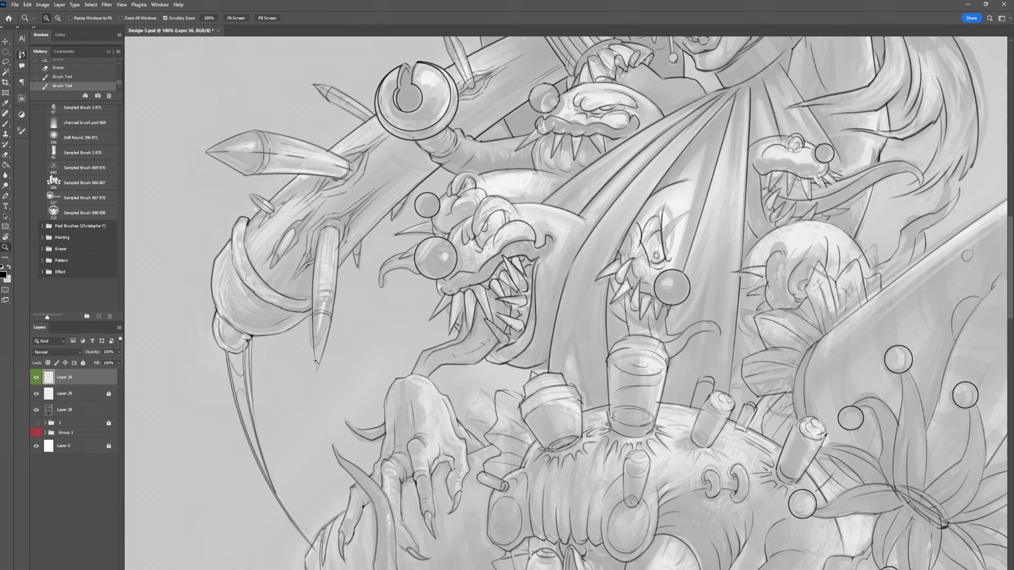
{"action": "key", "text": "e"}
{"action": "mouse_move", "coordinate": [415, 232]}
{"action": "left_mouse_down"}
{"action": "mouse_move", "coordinate": [427, 220]}
{"action": "mouse_move", "coordinate": [434, 243]}
{"action": "left_mouse_up"}
{"action": "key", "text": "z"}
{"action": "left_click", "coordinate": [426, 219]}
Ink the line along the creature's teeth and lighten shading around its eye.
{"action": "key", "text": "b"}
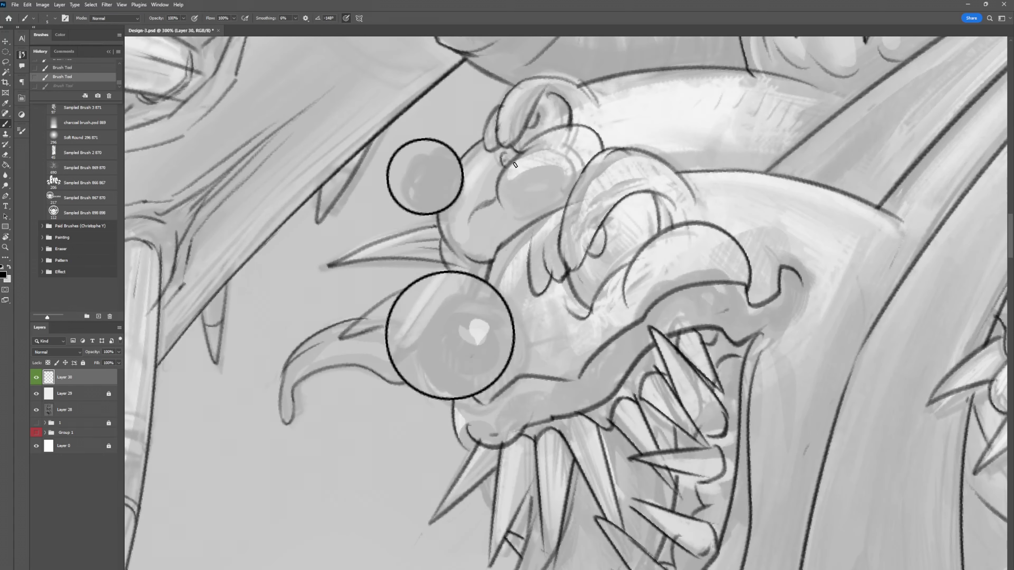
{"action": "left_click_drag", "start_coordinate": [487, 176], "coordinate": [258, 424]}
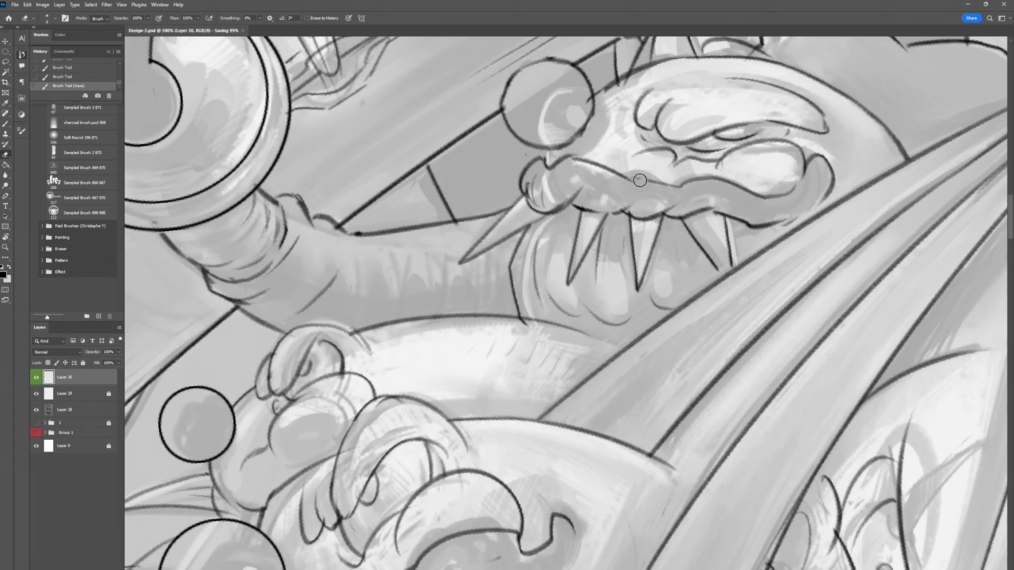
{"action": "left_click_drag", "start_coordinate": [604, 205], "coordinate": [628, 268]}
{"action": "key", "text": "e"}
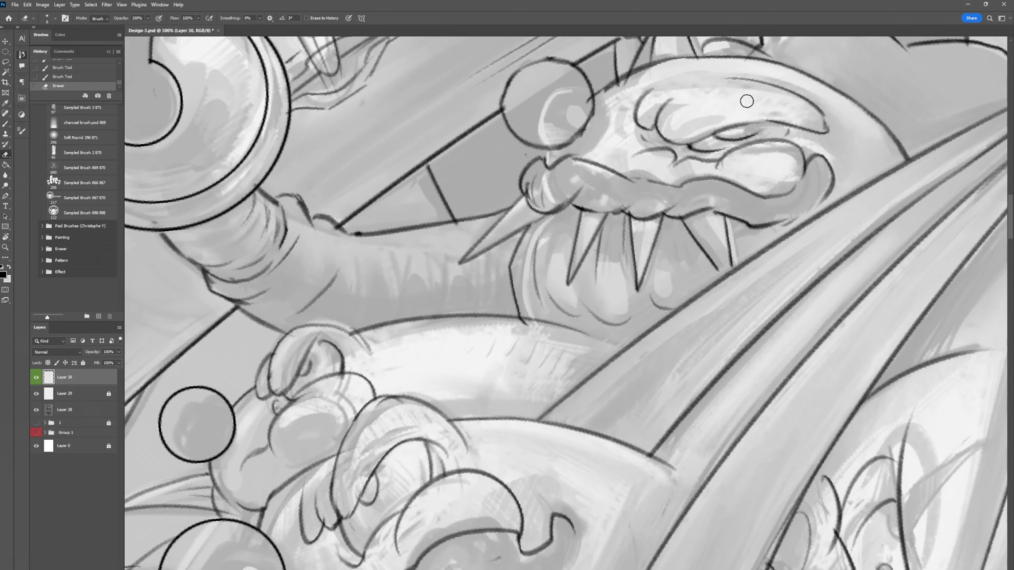
{"action": "left_click_drag", "start_coordinate": [747, 102], "coordinate": [713, 204]}
{"action": "left_click_drag", "start_coordinate": [556, 232], "coordinate": [631, 166]}
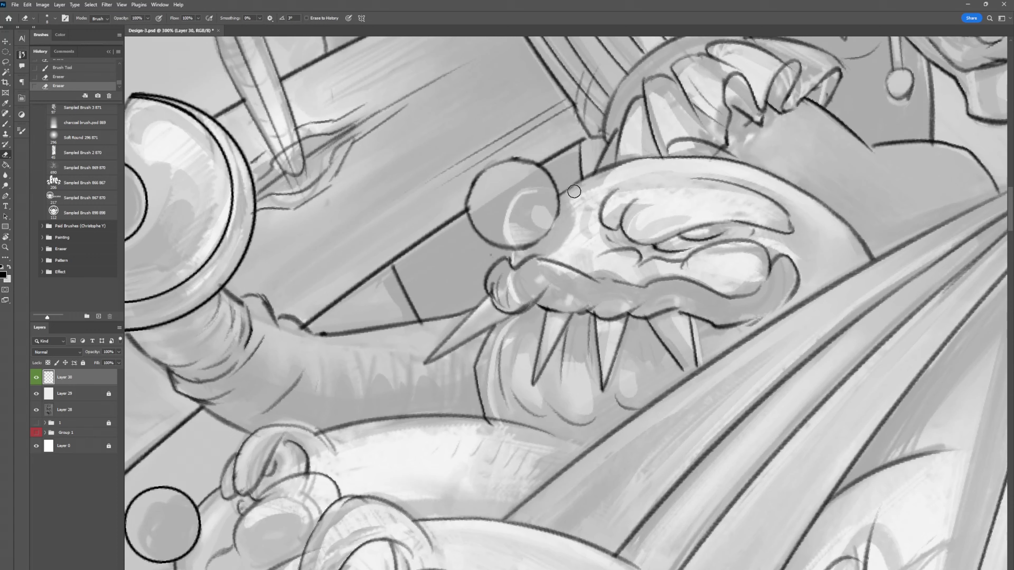
{"action": "left_click_drag", "start_coordinate": [290, 154], "coordinate": [326, 241]}
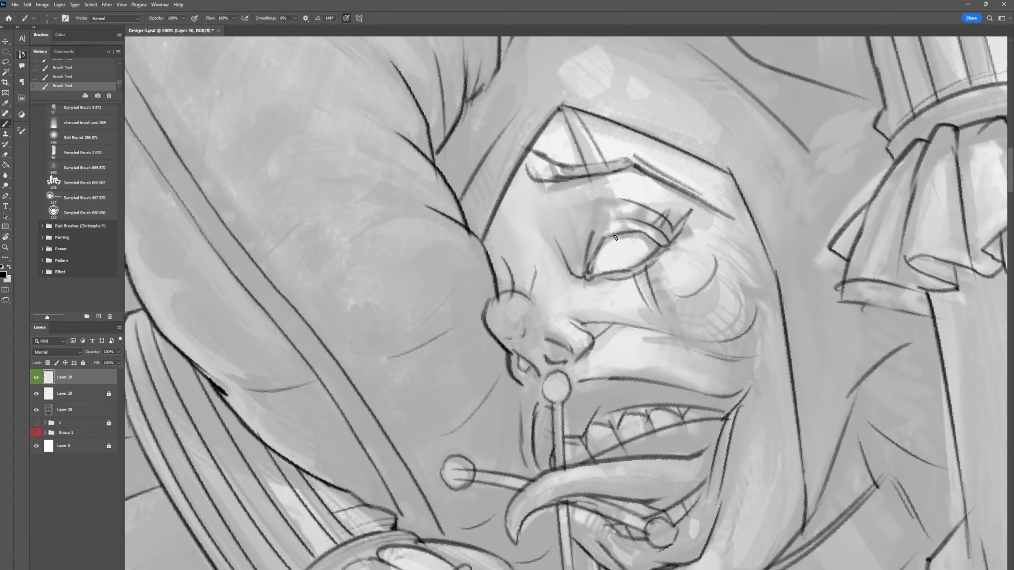
Ink the jester's upper eyelid, circular cheek markings and jaw contour.
{"action": "mouse_move", "coordinate": [616, 237]}
{"action": "left_mouse_down"}
{"action": "mouse_move", "coordinate": [636, 233]}
{"action": "mouse_move", "coordinate": [610, 237]}
{"action": "left_mouse_up"}
{"action": "left_click_drag", "start_coordinate": [753, 320], "coordinate": [734, 379]}
{"action": "left_click_drag", "start_coordinate": [736, 297], "coordinate": [742, 406]}
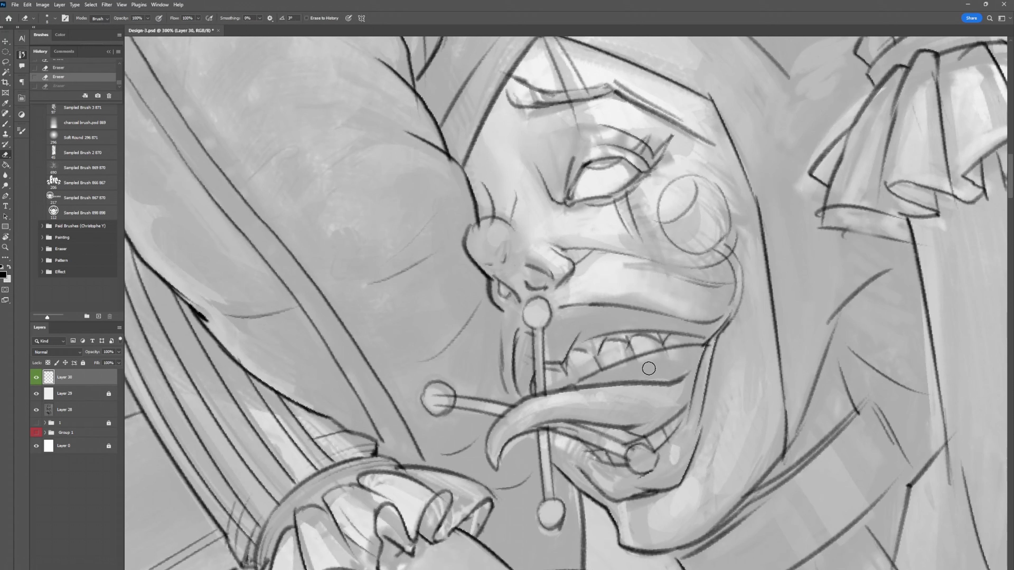
{"action": "key", "text": "b"}
{"action": "mouse_move", "coordinate": [706, 347]}
{"action": "left_mouse_down"}
{"action": "mouse_move", "coordinate": [683, 415]}
{"action": "mouse_move", "coordinate": [695, 471]}
{"action": "left_mouse_up"}
{"action": "left_click_drag", "start_coordinate": [728, 330], "coordinate": [712, 418]}
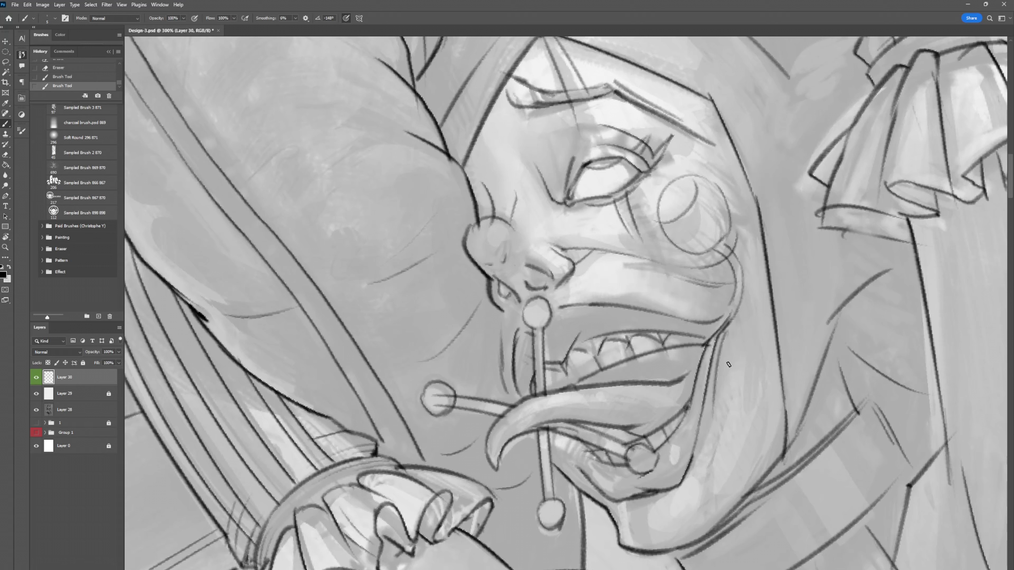
Erase a small area near the nose and draw a short line below it.
{"action": "key", "text": "e"}
{"action": "left_click_drag", "start_coordinate": [552, 277], "coordinate": [571, 267]}
{"action": "key", "text": "b"}
{"action": "scroll", "coordinate": [491, 186], "scroll_direction": "up", "scroll_amount": 3}
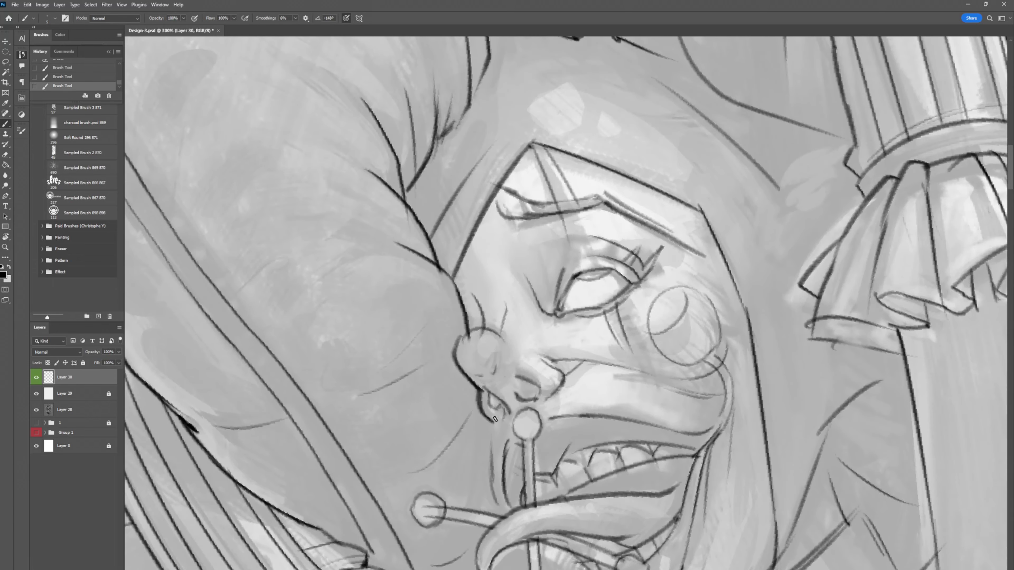
{"action": "left_click_drag", "start_coordinate": [495, 418], "coordinate": [492, 475]}
Erase stray lines around the sleeve ruffle and save the drawing.
{"action": "key", "text": "ctrl+minus"}
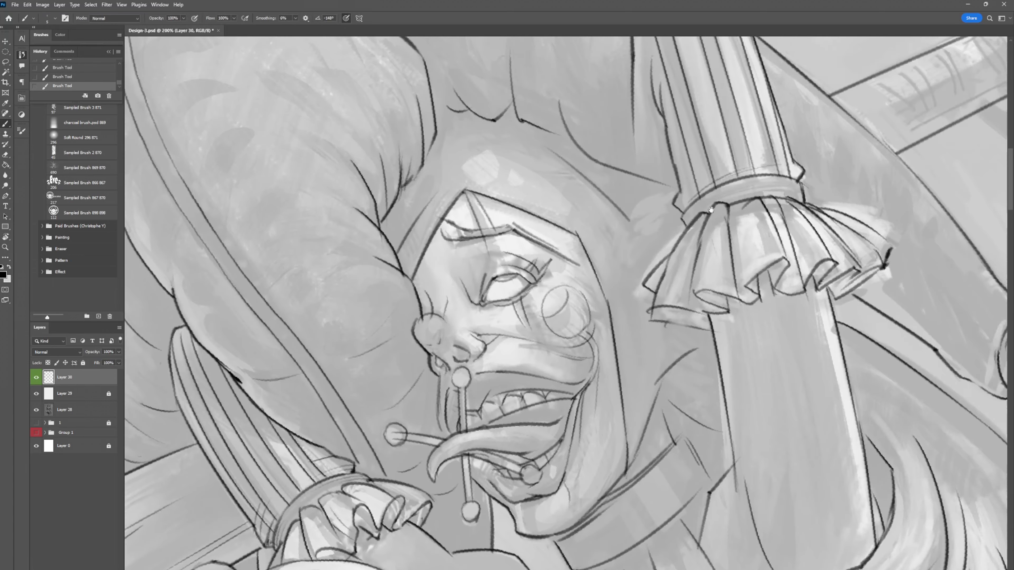
{"action": "left_click_drag", "start_coordinate": [710, 210], "coordinate": [699, 211]}
{"action": "key", "text": "e"}
{"action": "left_click_drag", "start_coordinate": [690, 248], "coordinate": [687, 300]}
{"action": "key", "text": "b"}
{"action": "key", "text": "e"}
{"action": "scroll", "coordinate": [711, 275], "scroll_direction": "down", "scroll_amount": 1}
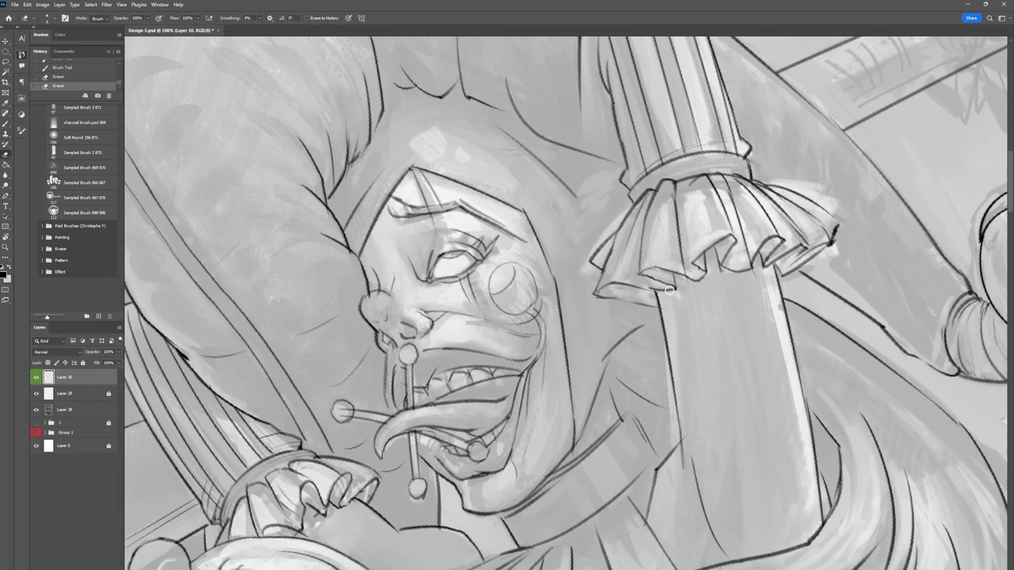
{"action": "key", "text": "ctrl+s"}
Ink the ruffle collar folds and lower edge, erase strays, and touch up the hat tip.
{"action": "left_click_drag", "start_coordinate": [780, 279], "coordinate": [780, 276]}
{"action": "key", "text": "b"}
{"action": "left_click_drag", "start_coordinate": [629, 240], "coordinate": [643, 258]}
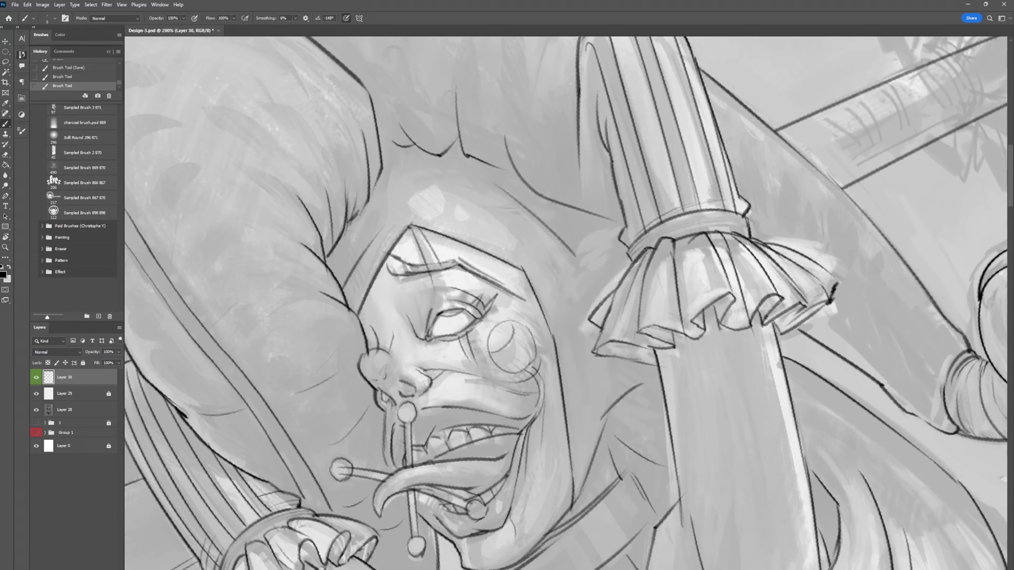
{"action": "left_click_drag", "start_coordinate": [710, 228], "coordinate": [751, 218]}
{"action": "left_click_drag", "start_coordinate": [620, 236], "coordinate": [637, 216]}
{"action": "key", "text": "e"}
{"action": "mouse_move", "coordinate": [740, 198]}
{"action": "left_mouse_down"}
{"action": "mouse_move", "coordinate": [749, 196]}
{"action": "mouse_move", "coordinate": [690, 235]}
{"action": "mouse_move", "coordinate": [535, 144]}
{"action": "left_mouse_up"}
{"action": "key", "text": "b"}
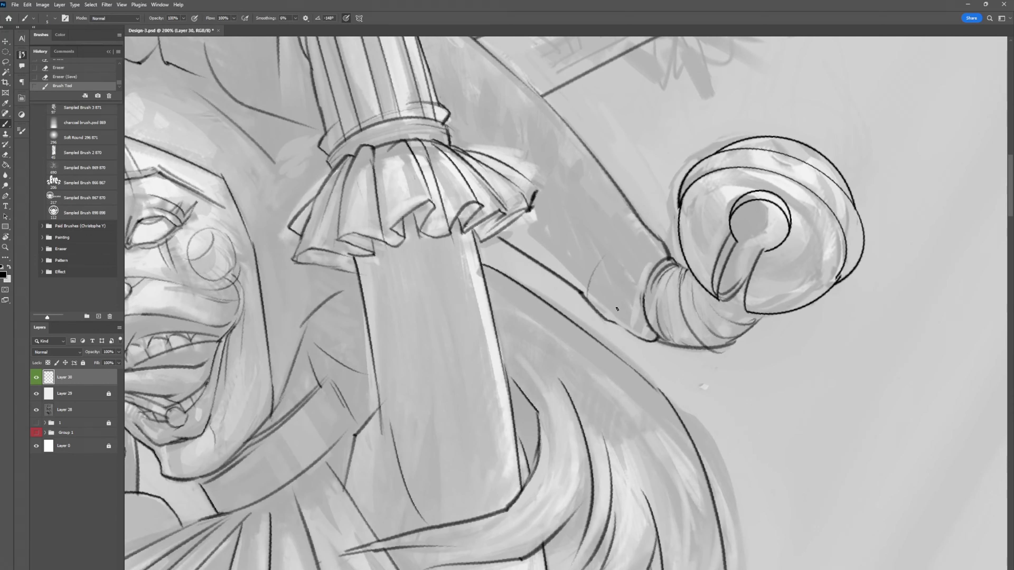
{"action": "left_click_drag", "start_coordinate": [595, 251], "coordinate": [579, 290]}
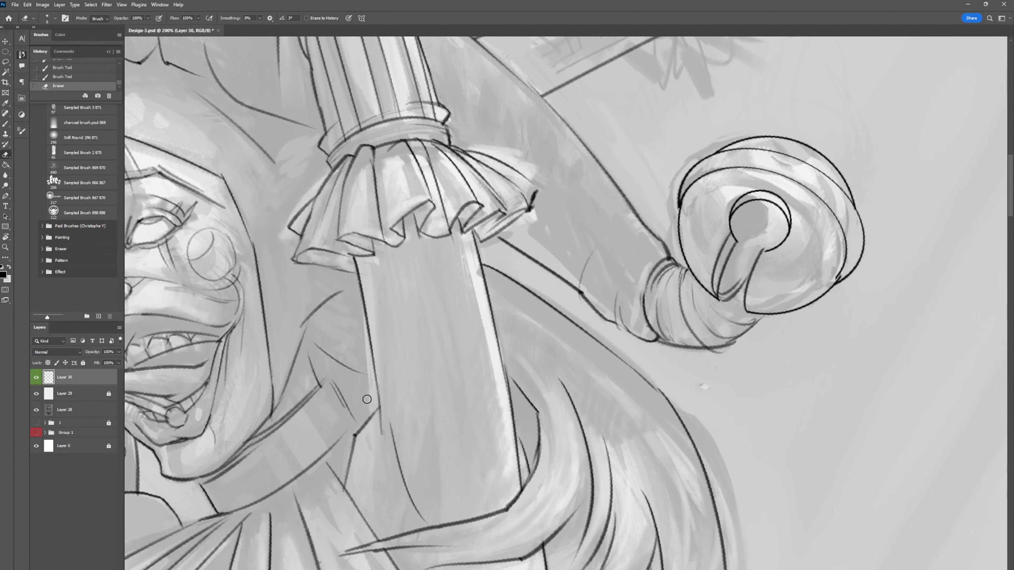
Undo a stray stroke and sketch a small ring at the collar on a new layer.
{"action": "left_click_drag", "start_coordinate": [367, 400], "coordinate": [479, 319]}
{"action": "key", "text": "ctrl+z"}
{"action": "left_click_drag", "start_coordinate": [379, 309], "coordinate": [459, 281]}
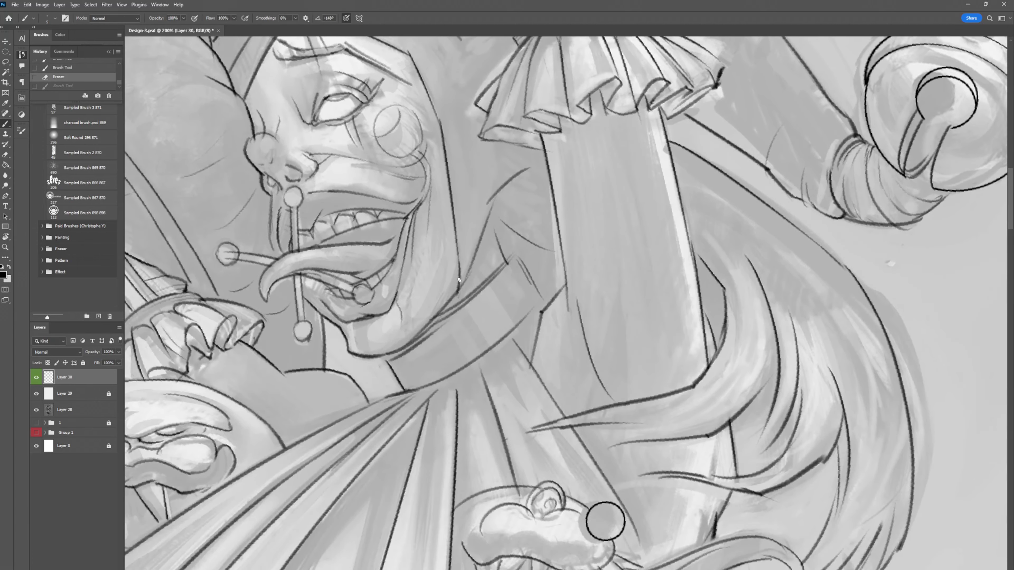
{"action": "key", "text": "ctrl+shift+alt+n"}
{"action": "mouse_move", "coordinate": [411, 370]}
{"action": "left_mouse_down"}
{"action": "mouse_move", "coordinate": [391, 386]}
{"action": "mouse_move", "coordinate": [416, 378]}
{"action": "mouse_move", "coordinate": [339, 429]}
{"action": "left_mouse_up"}
{"action": "key", "text": "ctrl+shift+n"}
Draw a larger ring on a new layer, warp it to follow the collar, and merge it down.
{"action": "key", "text": "Return"}
{"action": "mouse_move", "coordinate": [418, 377]}
{"action": "left_mouse_down"}
{"action": "mouse_move", "coordinate": [376, 426]}
{"action": "mouse_move", "coordinate": [366, 410]}
{"action": "mouse_move", "coordinate": [354, 413]}
{"action": "mouse_move", "coordinate": [415, 387]}
{"action": "left_mouse_up"}
{"action": "key", "text": "ctrl+z"}
{"action": "key", "text": "e"}
{"action": "key", "text": "ctrl+t"}
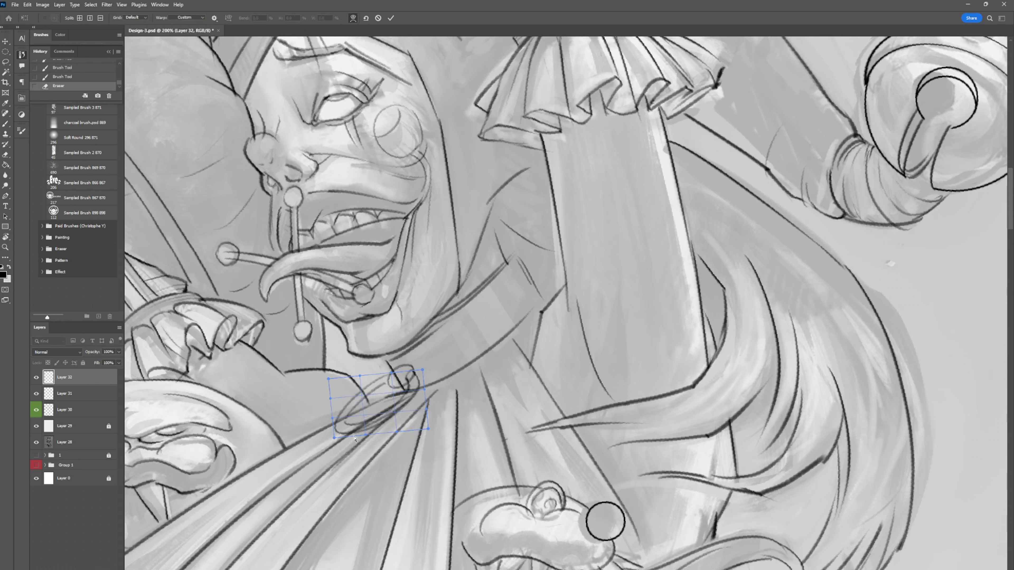
{"action": "left_click_drag", "start_coordinate": [355, 439], "coordinate": [343, 423]}
{"action": "key", "text": "Return"}
{"action": "key", "text": "b"}
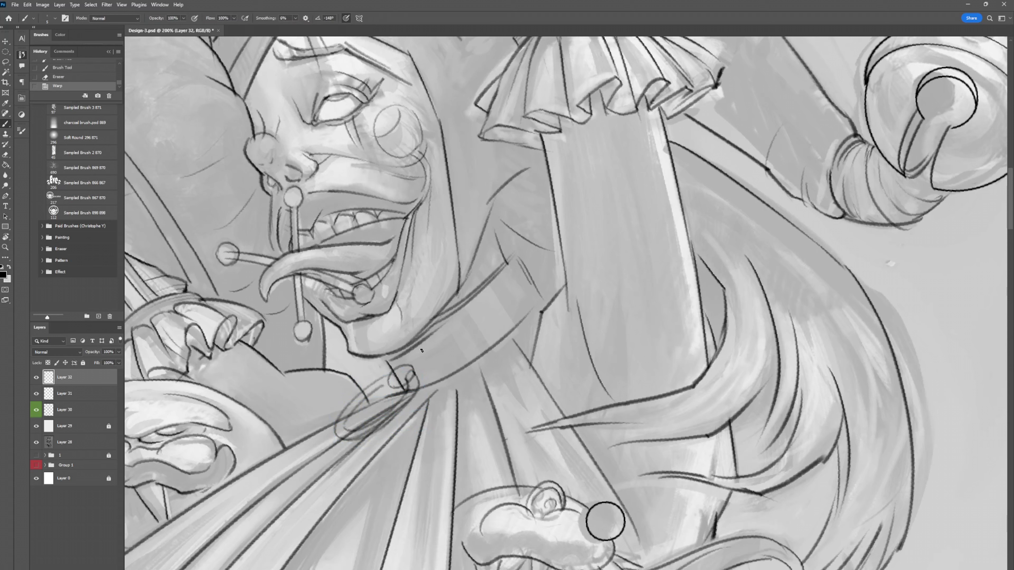
{"action": "key", "text": "ctrl+e"}
Erase overlapping lines inside the ring and redraw it with clean inked outlines.
{"action": "key", "text": "e"}
{"action": "key", "text": "alt+bracketleft"}
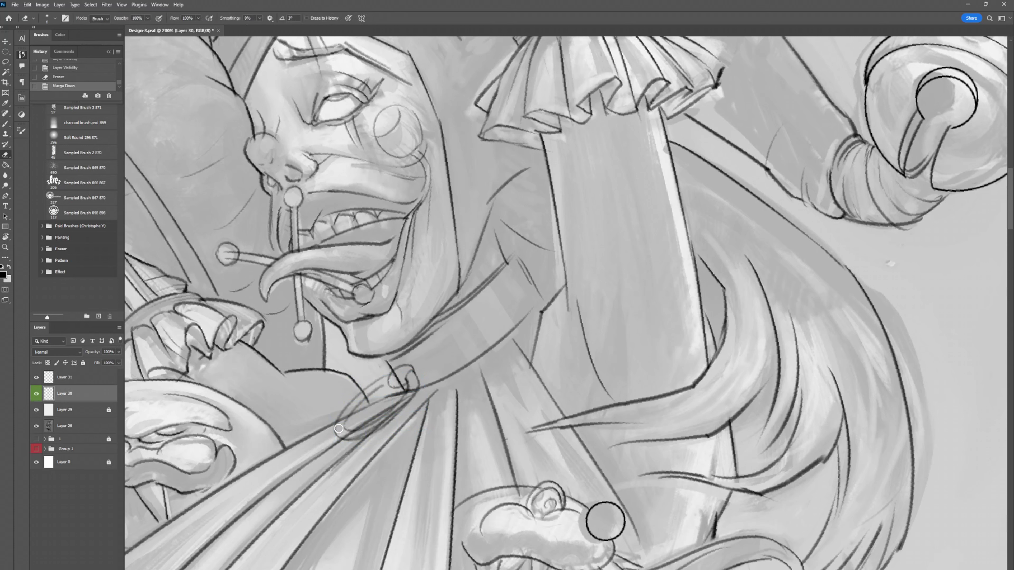
{"action": "mouse_move", "coordinate": [338, 429]}
{"action": "left_mouse_down"}
{"action": "mouse_move", "coordinate": [381, 417]}
{"action": "mouse_move", "coordinate": [413, 389]}
{"action": "left_mouse_up"}
{"action": "key", "text": "ctrl+z"}
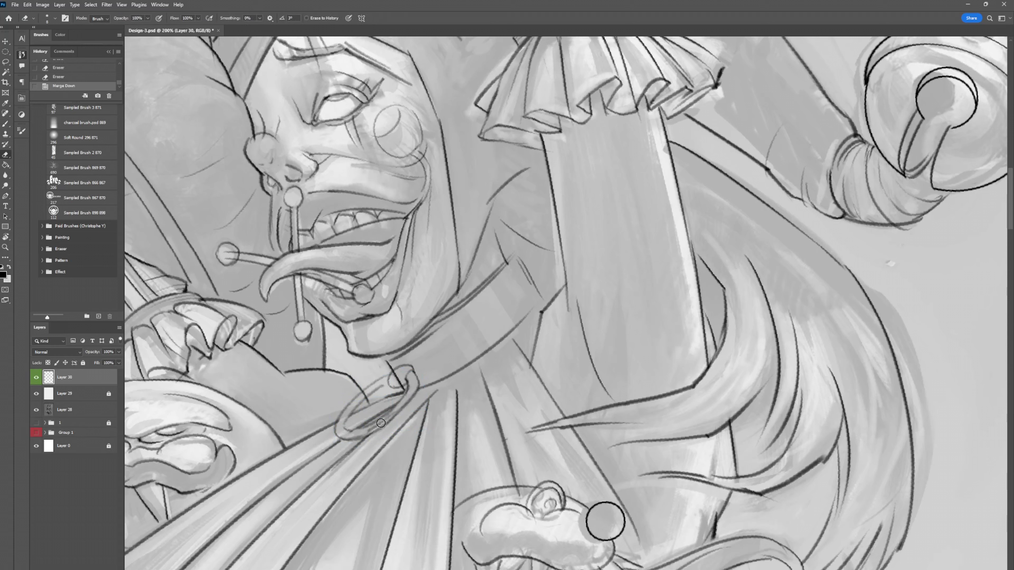
{"action": "key", "text": "b"}
{"action": "key", "text": "ctrl+z"}
{"action": "mouse_move", "coordinate": [350, 429]}
{"action": "left_mouse_down"}
{"action": "mouse_move", "coordinate": [399, 414]}
{"action": "mouse_move", "coordinate": [418, 376]}
{"action": "left_mouse_up"}
{"action": "key", "text": "e"}
{"action": "key", "text": "b"}
{"action": "left_click_drag", "start_coordinate": [357, 403], "coordinate": [386, 387]}
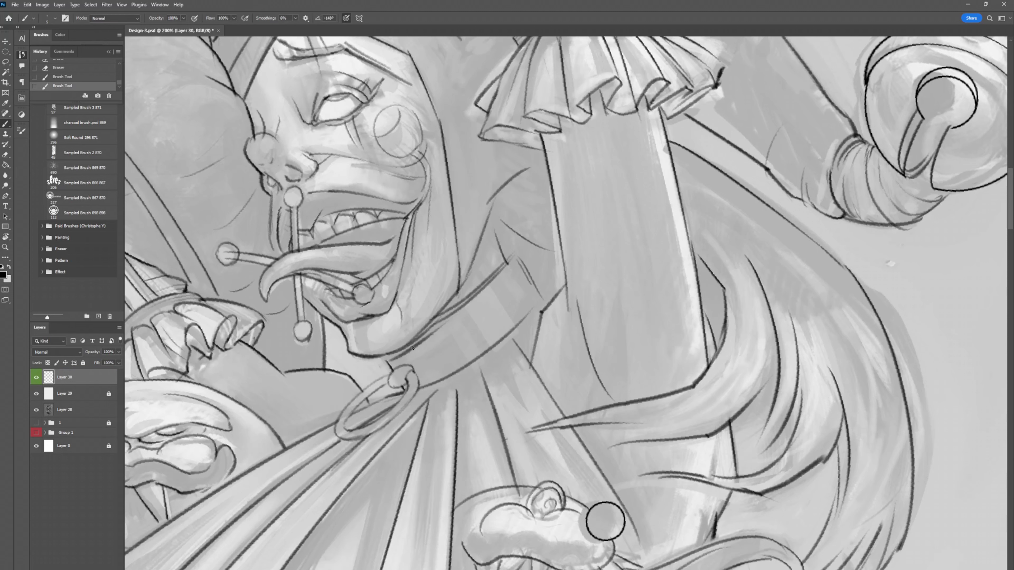
{"action": "left_click_drag", "start_coordinate": [299, 146], "coordinate": [319, 184]}
Erase small stray marks around the jester, set the brush colour to black, and undo a stroke.
{"action": "key", "text": "e"}
{"action": "left_click", "coordinate": [302, 203]}
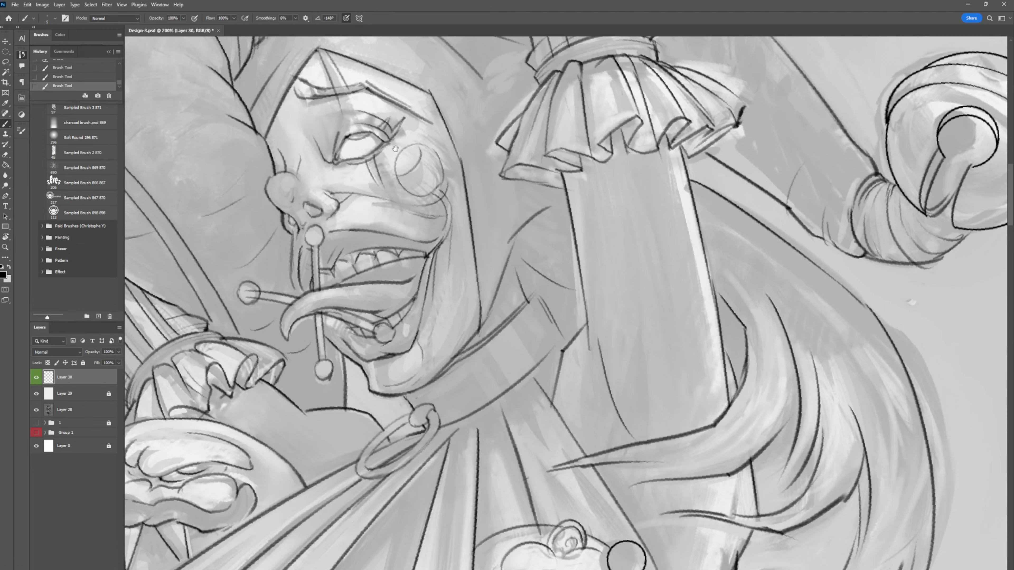
{"action": "scroll", "coordinate": [319, 180], "scroll_direction": "up", "scroll_amount": 3}
{"action": "key", "text": "b"}
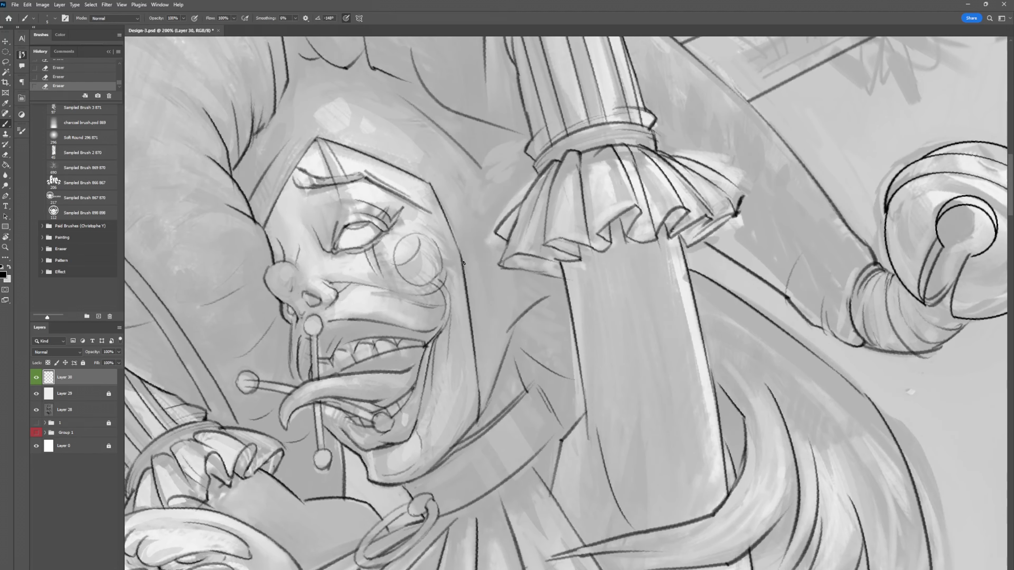
{"action": "key", "text": "ctrl+minus"}
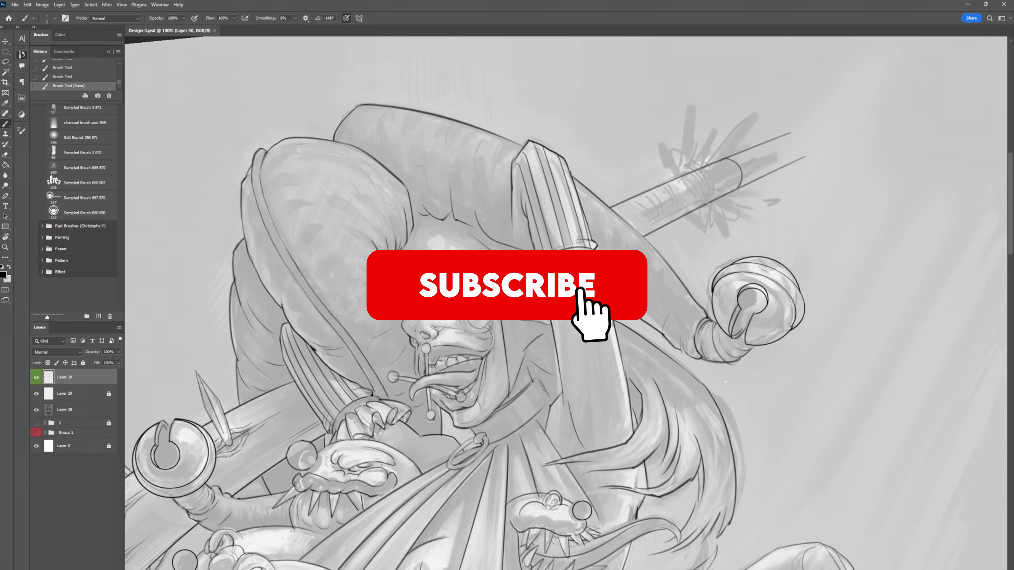
{"action": "key", "text": "ctrl+z"}
{"action": "key", "text": "e"}
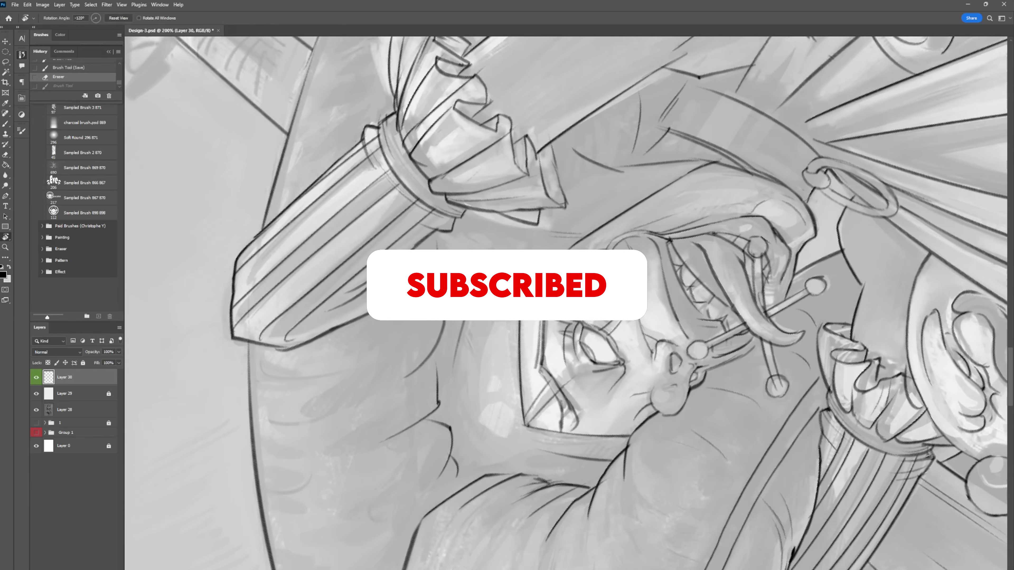
{"action": "left_click_drag", "start_coordinate": [544, 322], "coordinate": [543, 346]}
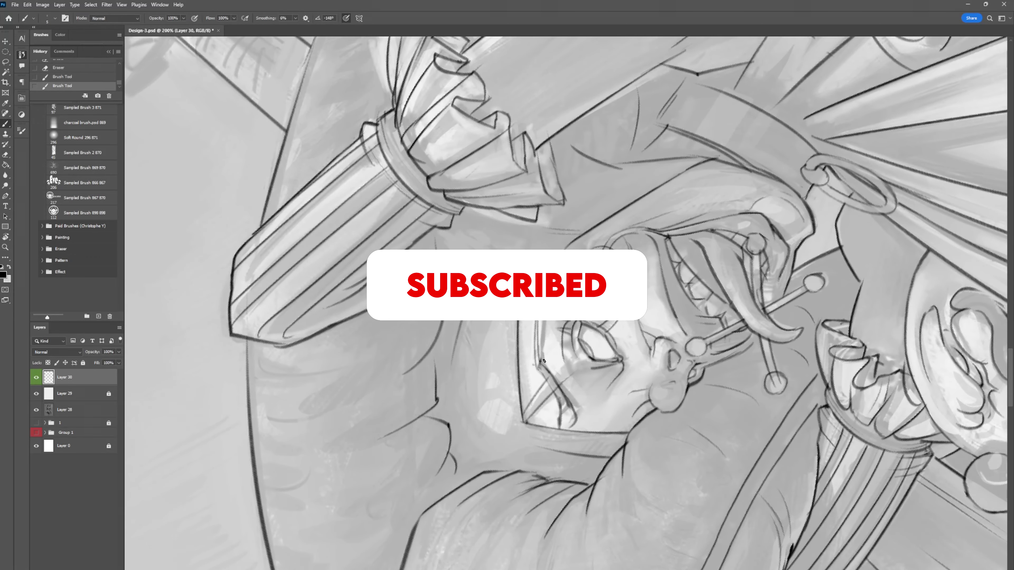